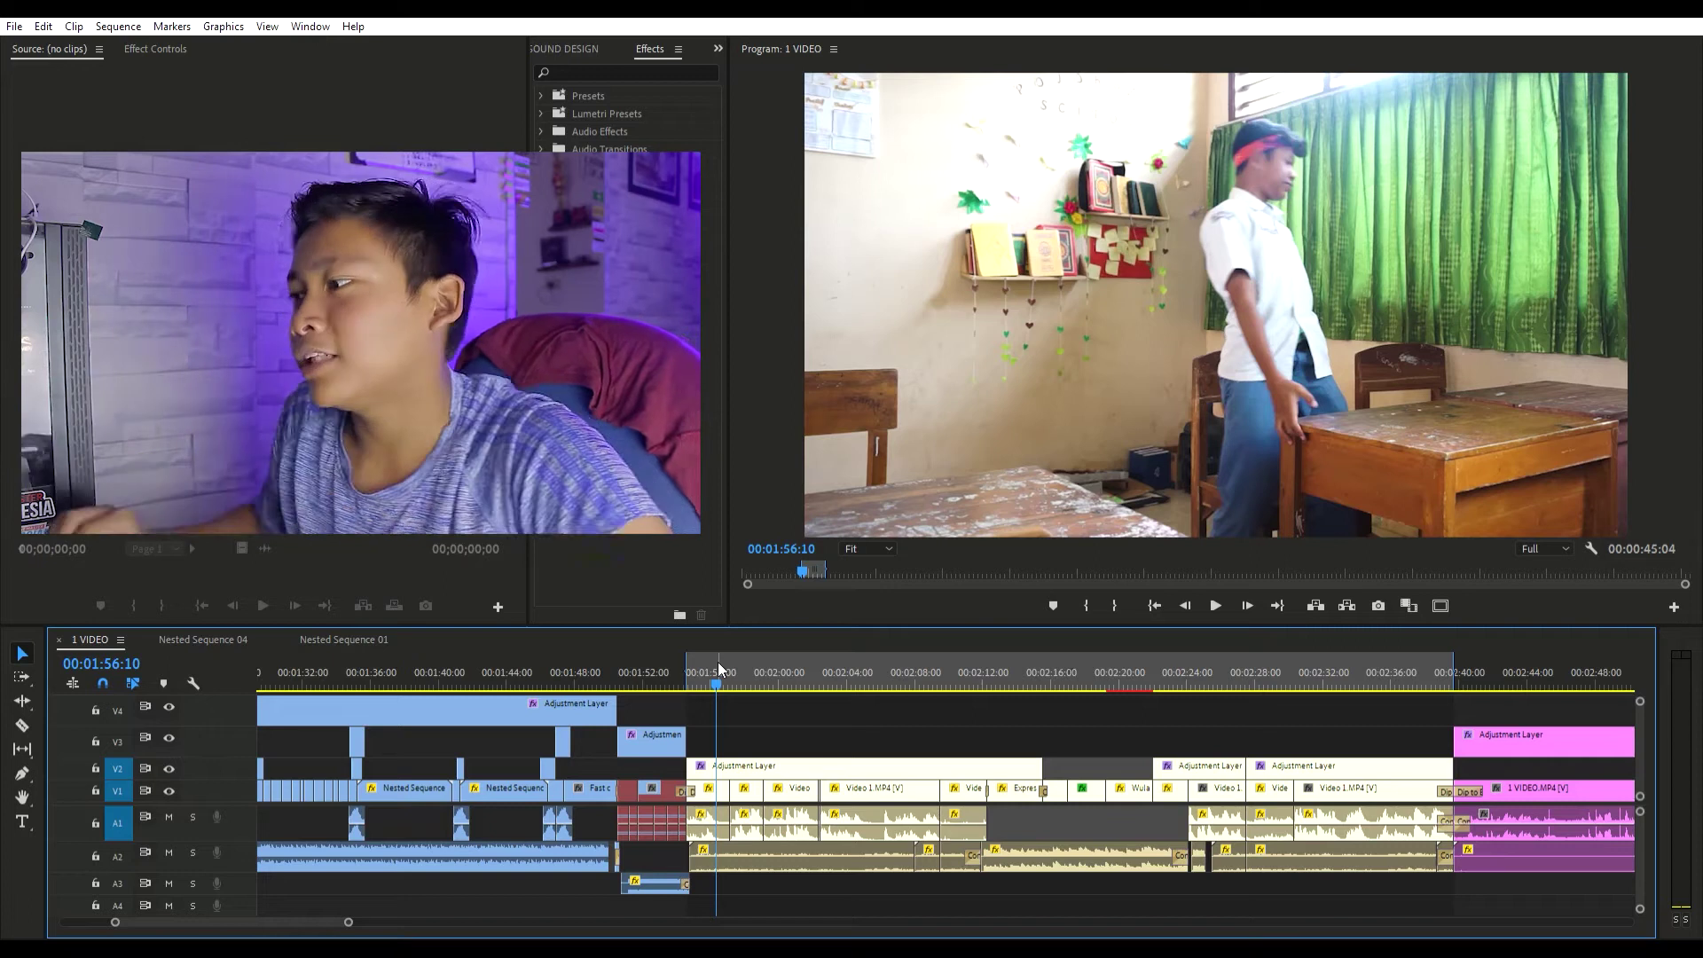
# - Move the classroom scene's adjustment layers up to V4, its video clips to V2 and its lower audio clips to A3
pyautogui.scroll(-3, 801, 715)
pyautogui.scroll(2, 1021, 735)
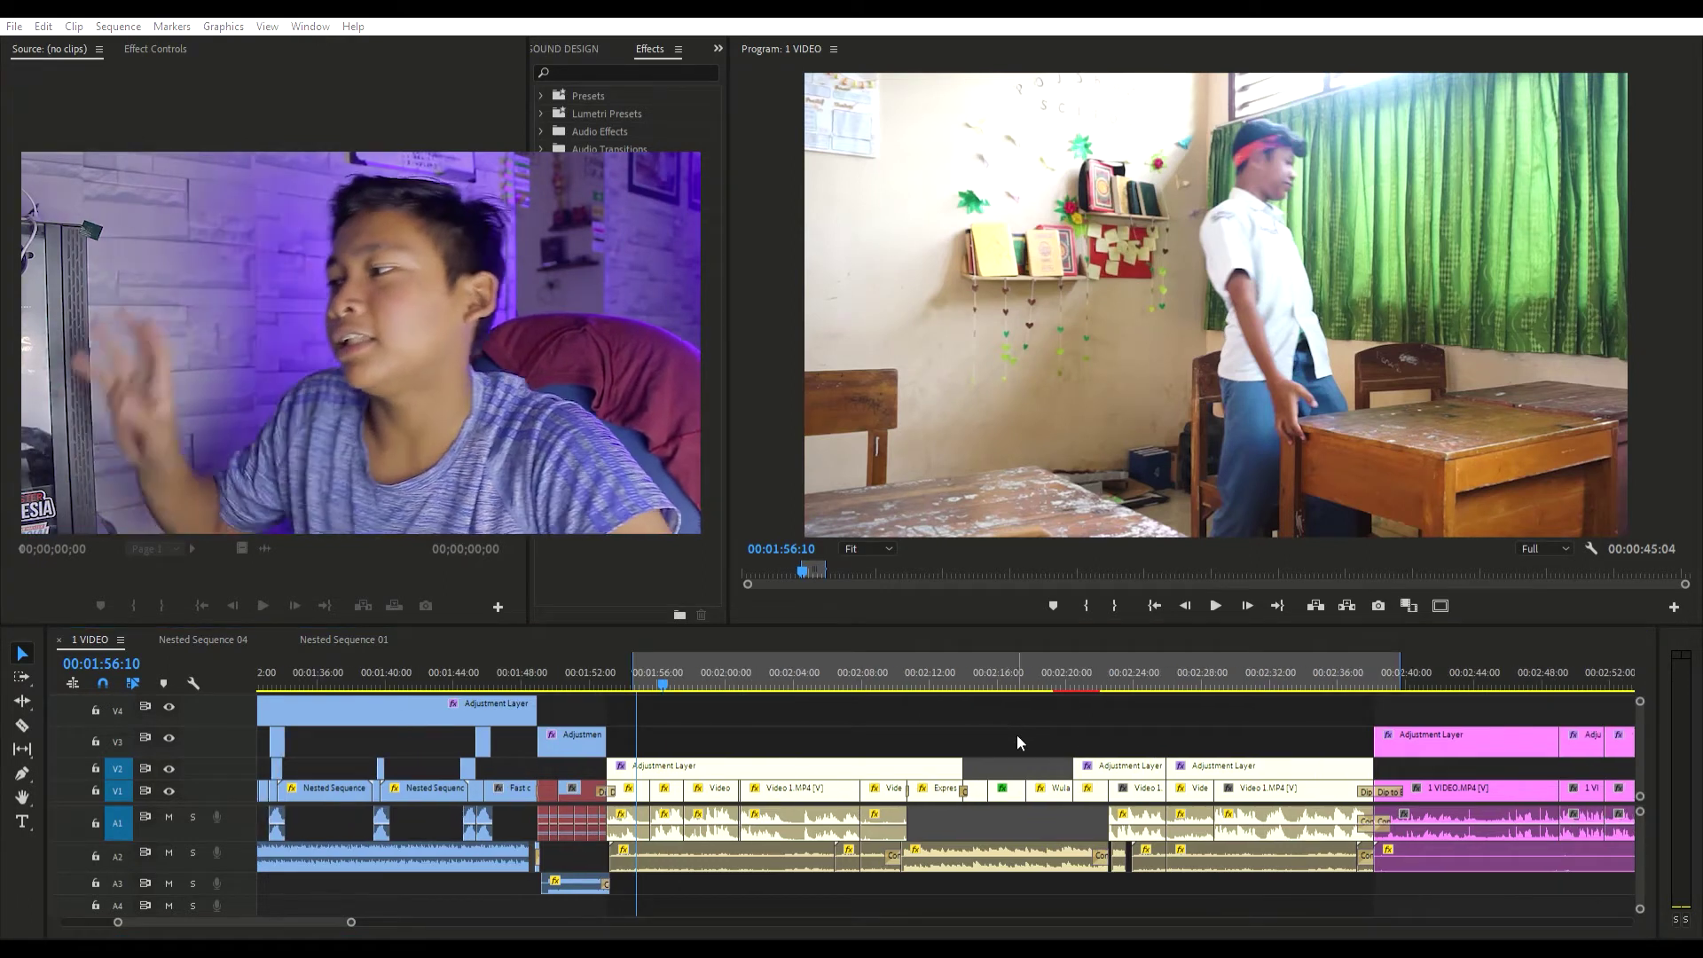
pyautogui.scroll(-3, 1023, 716)
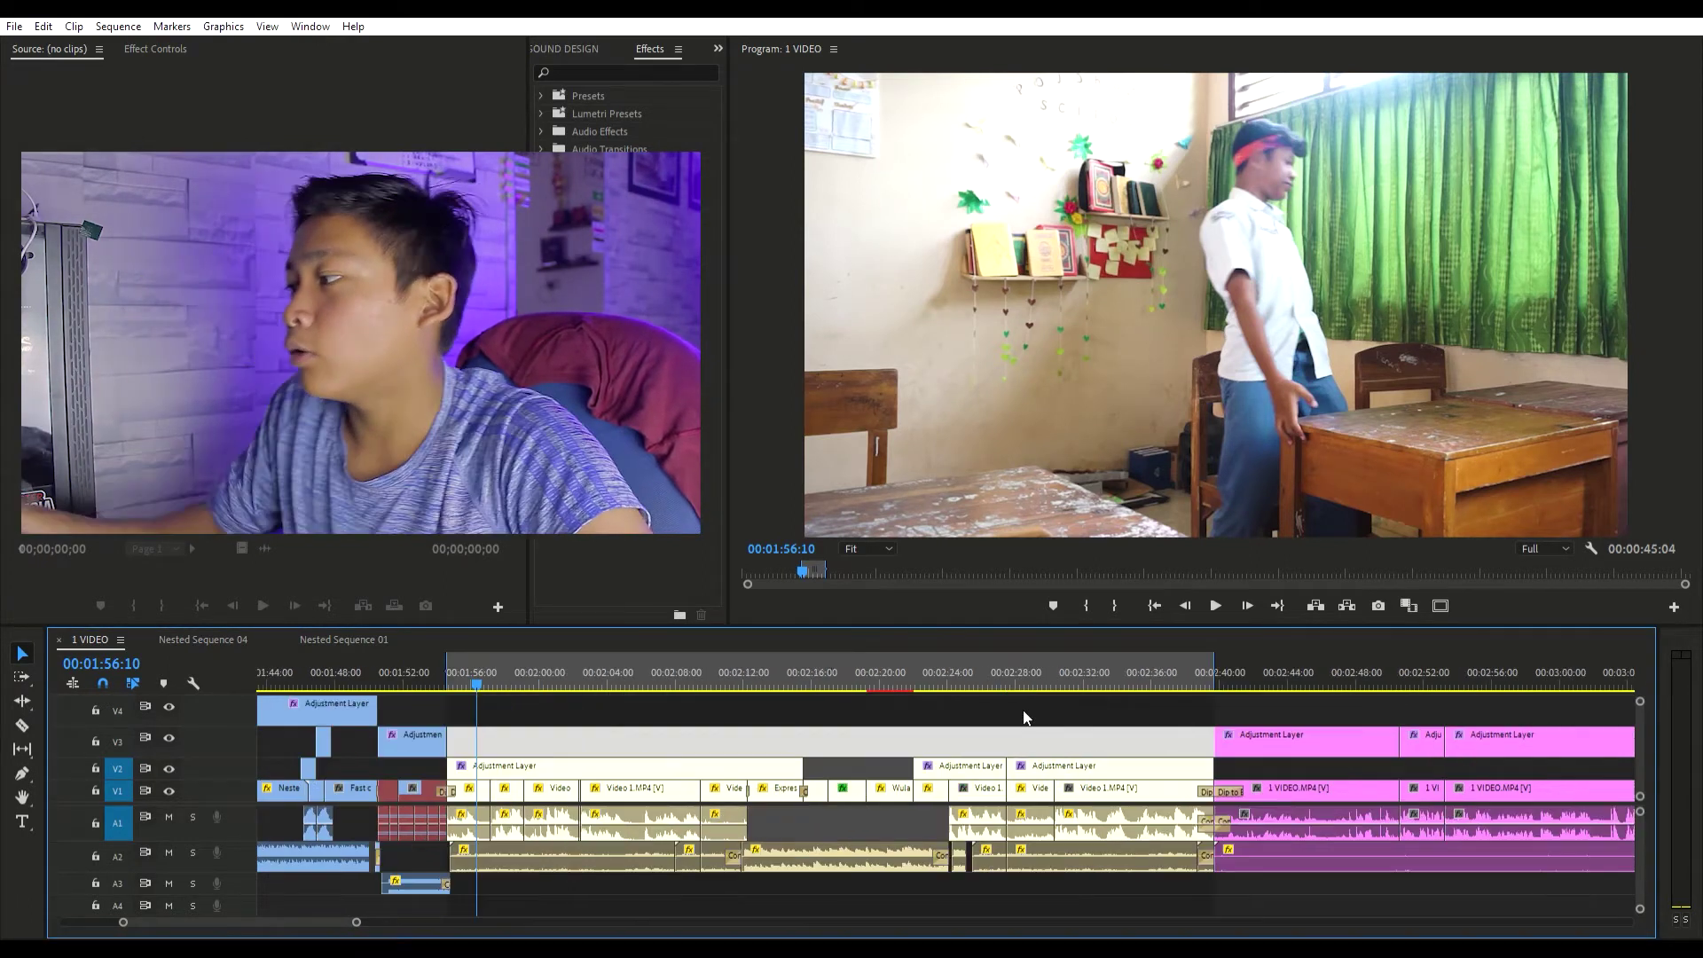
pyautogui.scroll(2, 1023, 717)
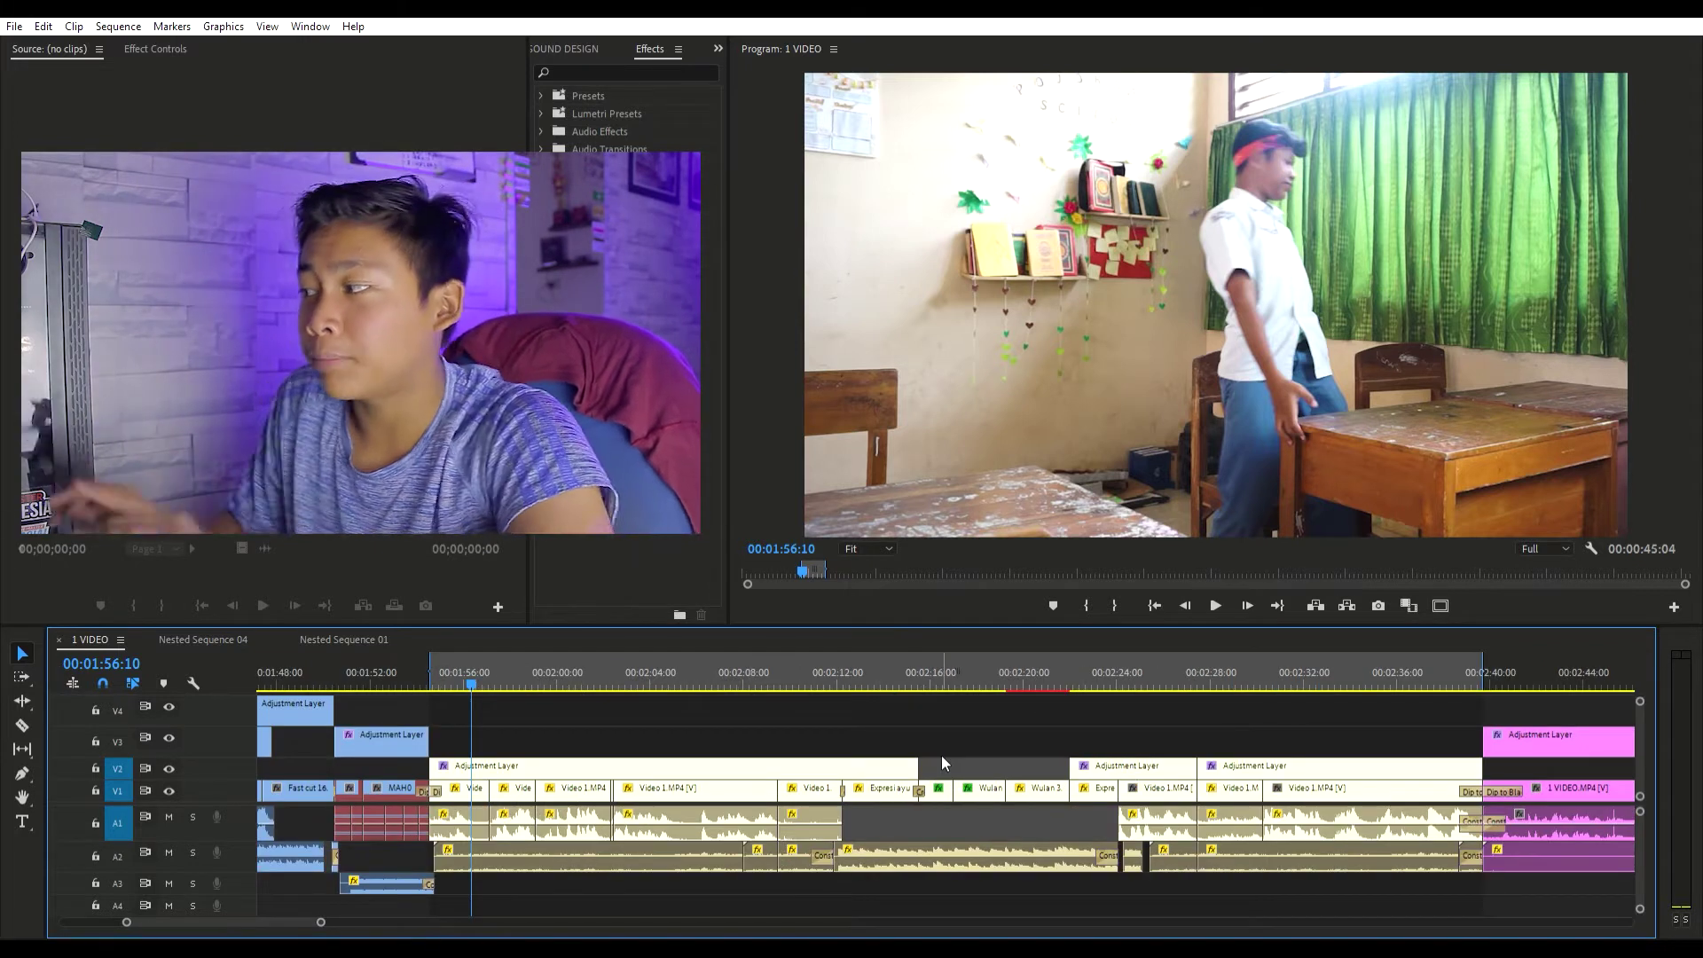
pyautogui.moveTo(768, 732); pyautogui.dragTo(1407, 765)
pyautogui.moveTo(617, 856); pyautogui.dragTo(545, 873)
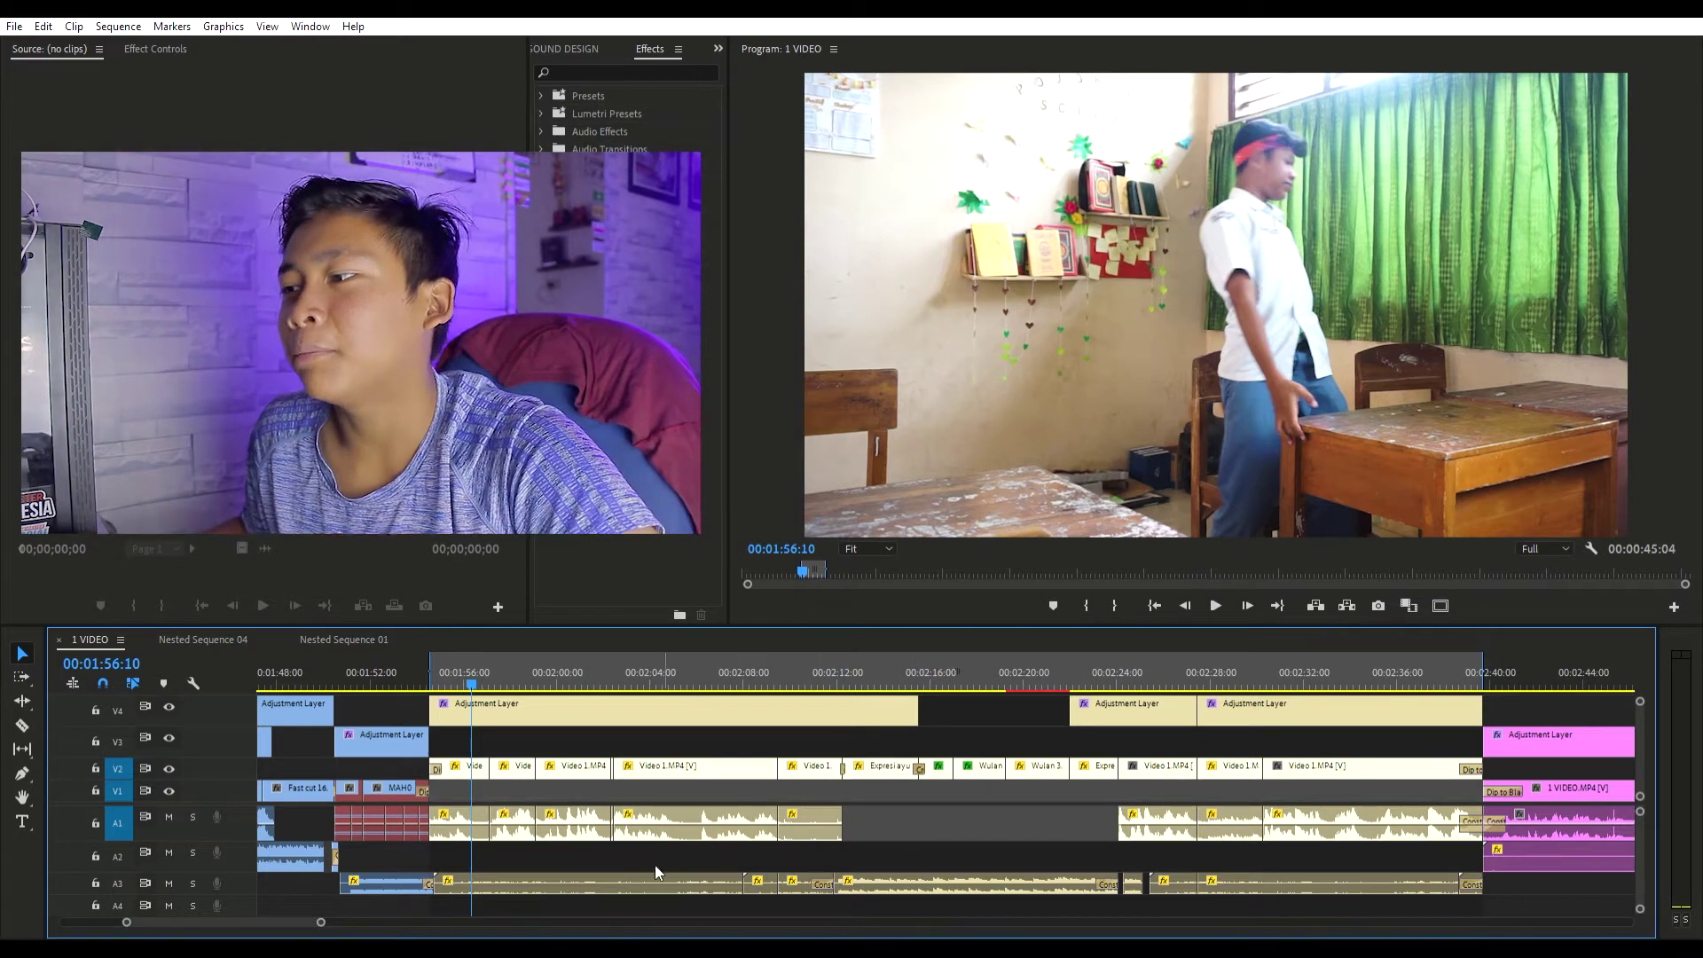
# - Play the opening of the classroom scene from around 00:01:56 and return the playhead to 00:01:55:02
pyautogui.hscroll(-3, 684, 867)
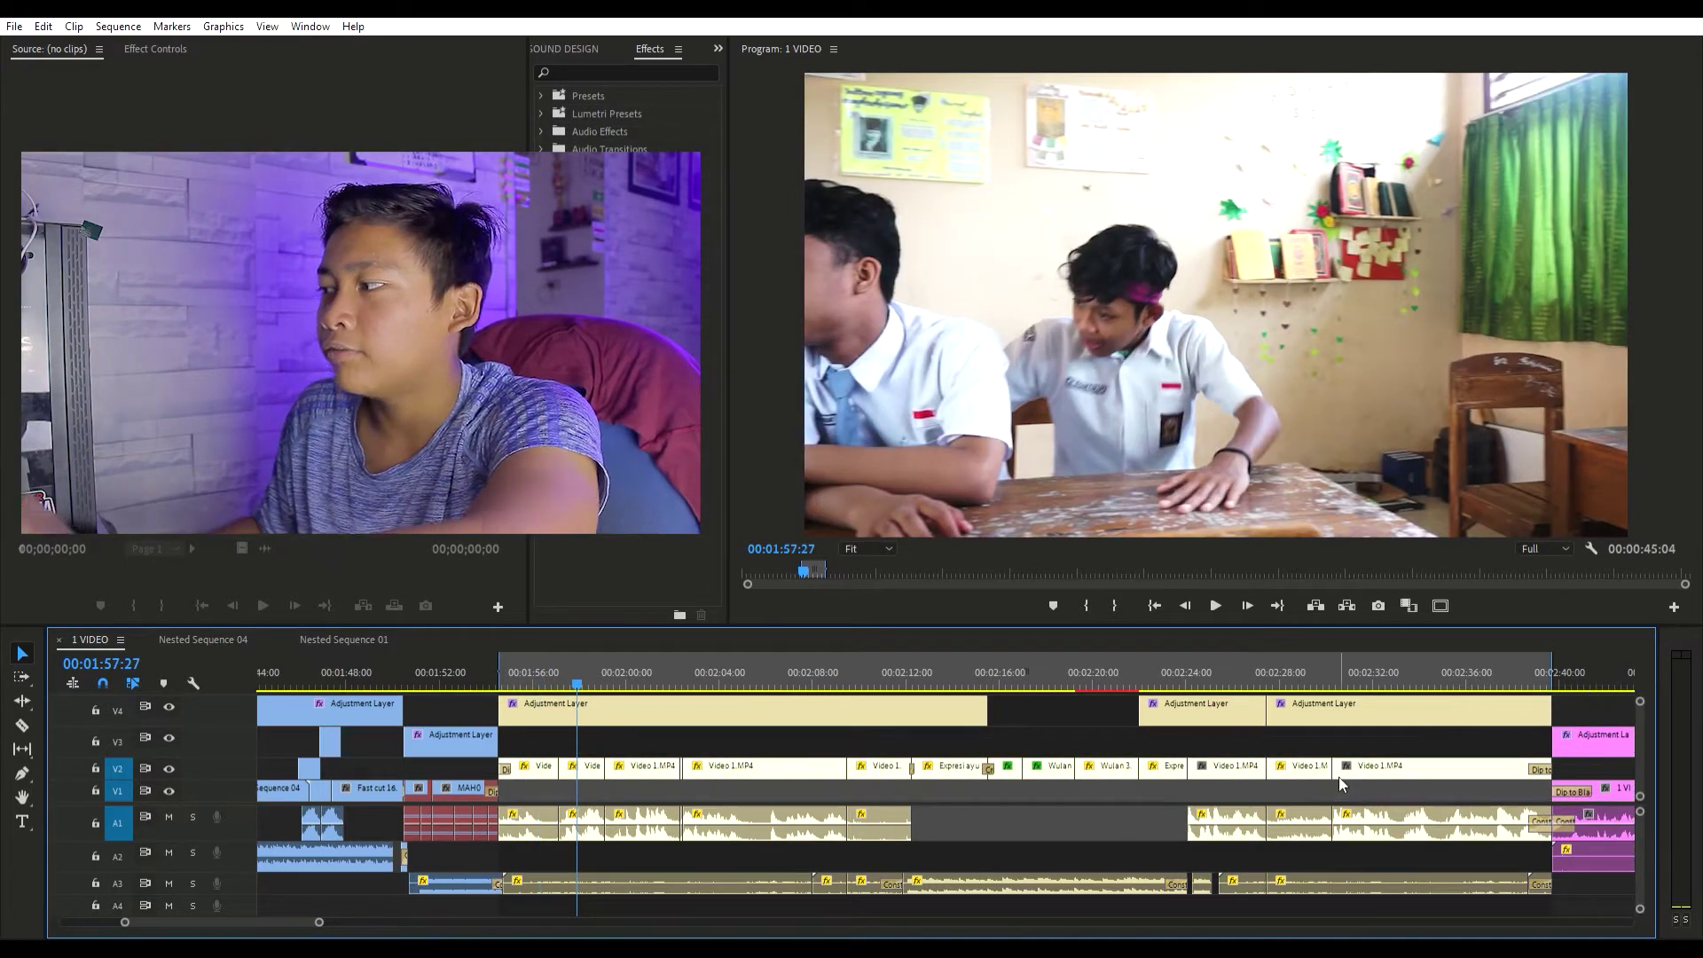
pyautogui.click(538, 678)
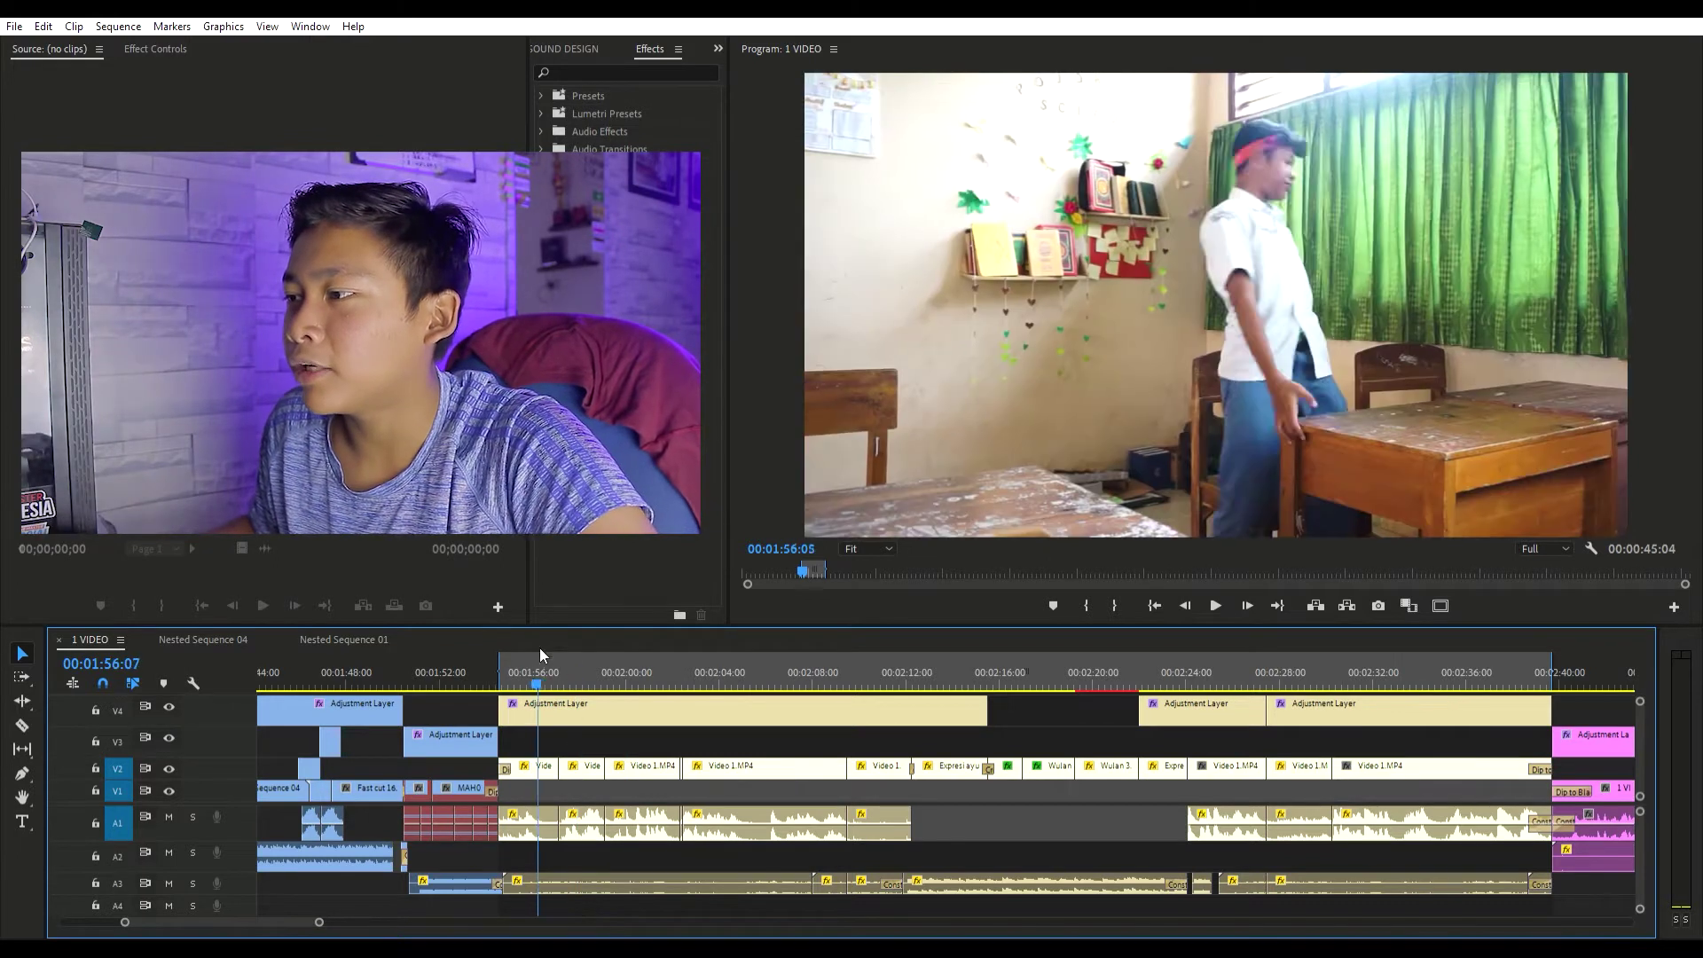
pyautogui.press('Left')
pyautogui.press('Left')
pyautogui.press('Left')
pyautogui.press('Left')
pyautogui.press('Left')
pyautogui.press('space')
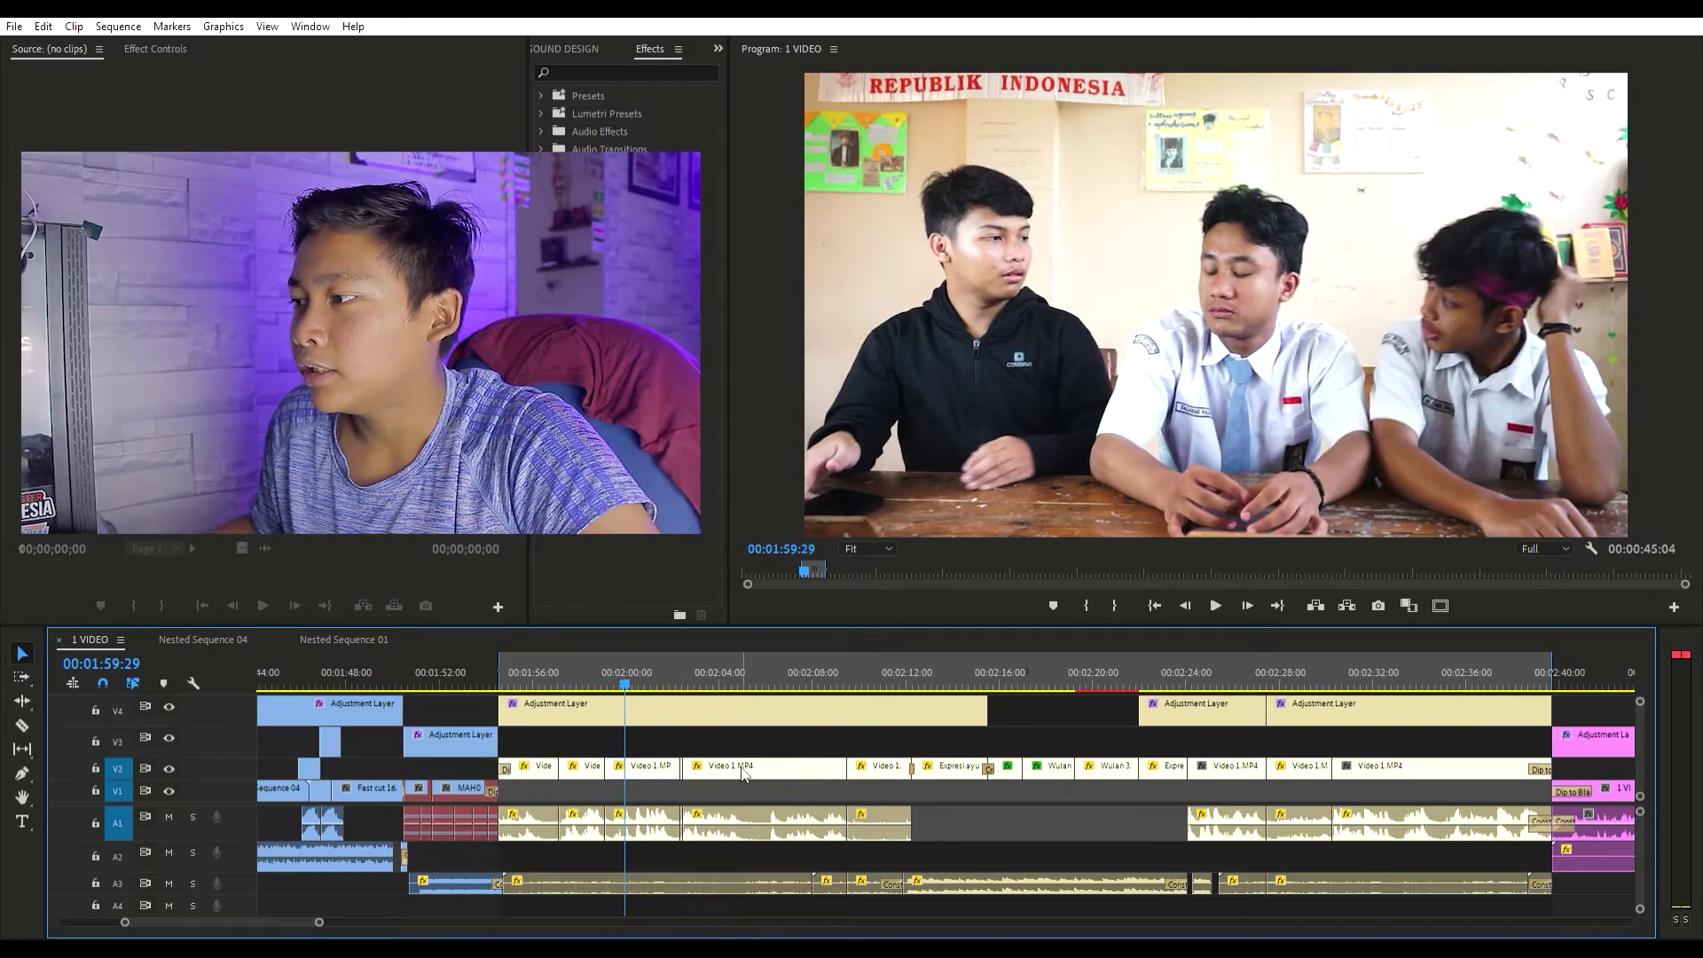
pyautogui.moveTo(890, 640); pyautogui.dragTo(514, 673)
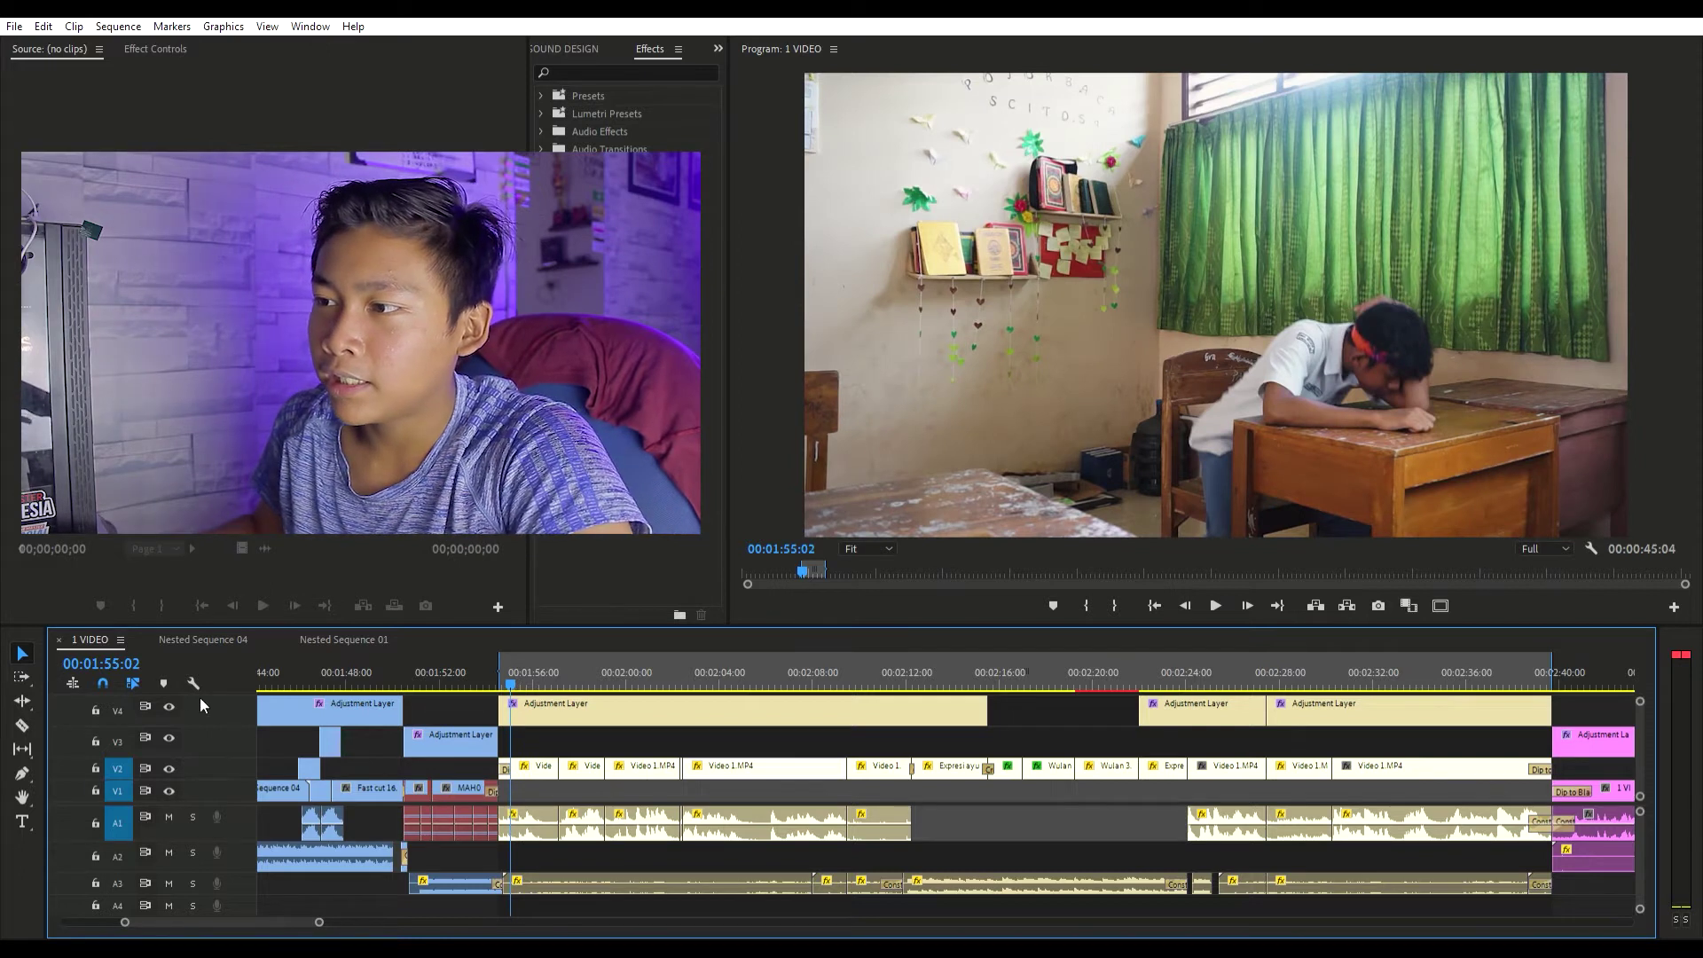
# - Compare the shots at 00:01:55:02 and 00:01:59:16 with and without the adjustment layers on V4
pyautogui.click(169, 693)
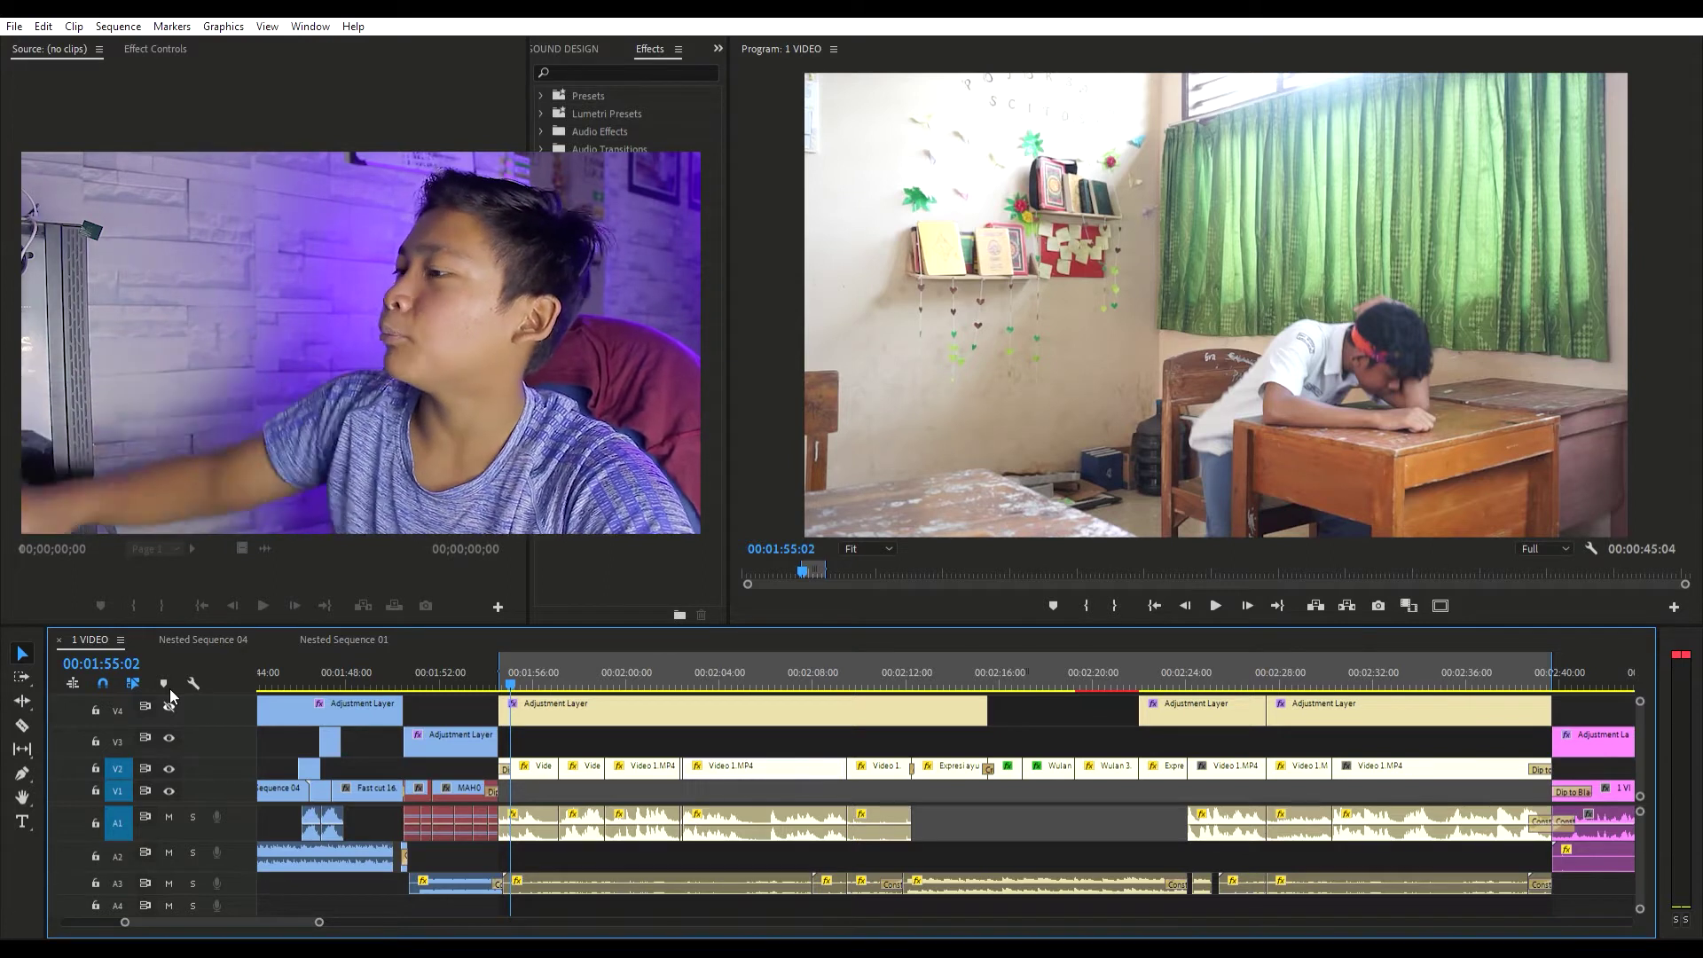
pyautogui.click(171, 690)
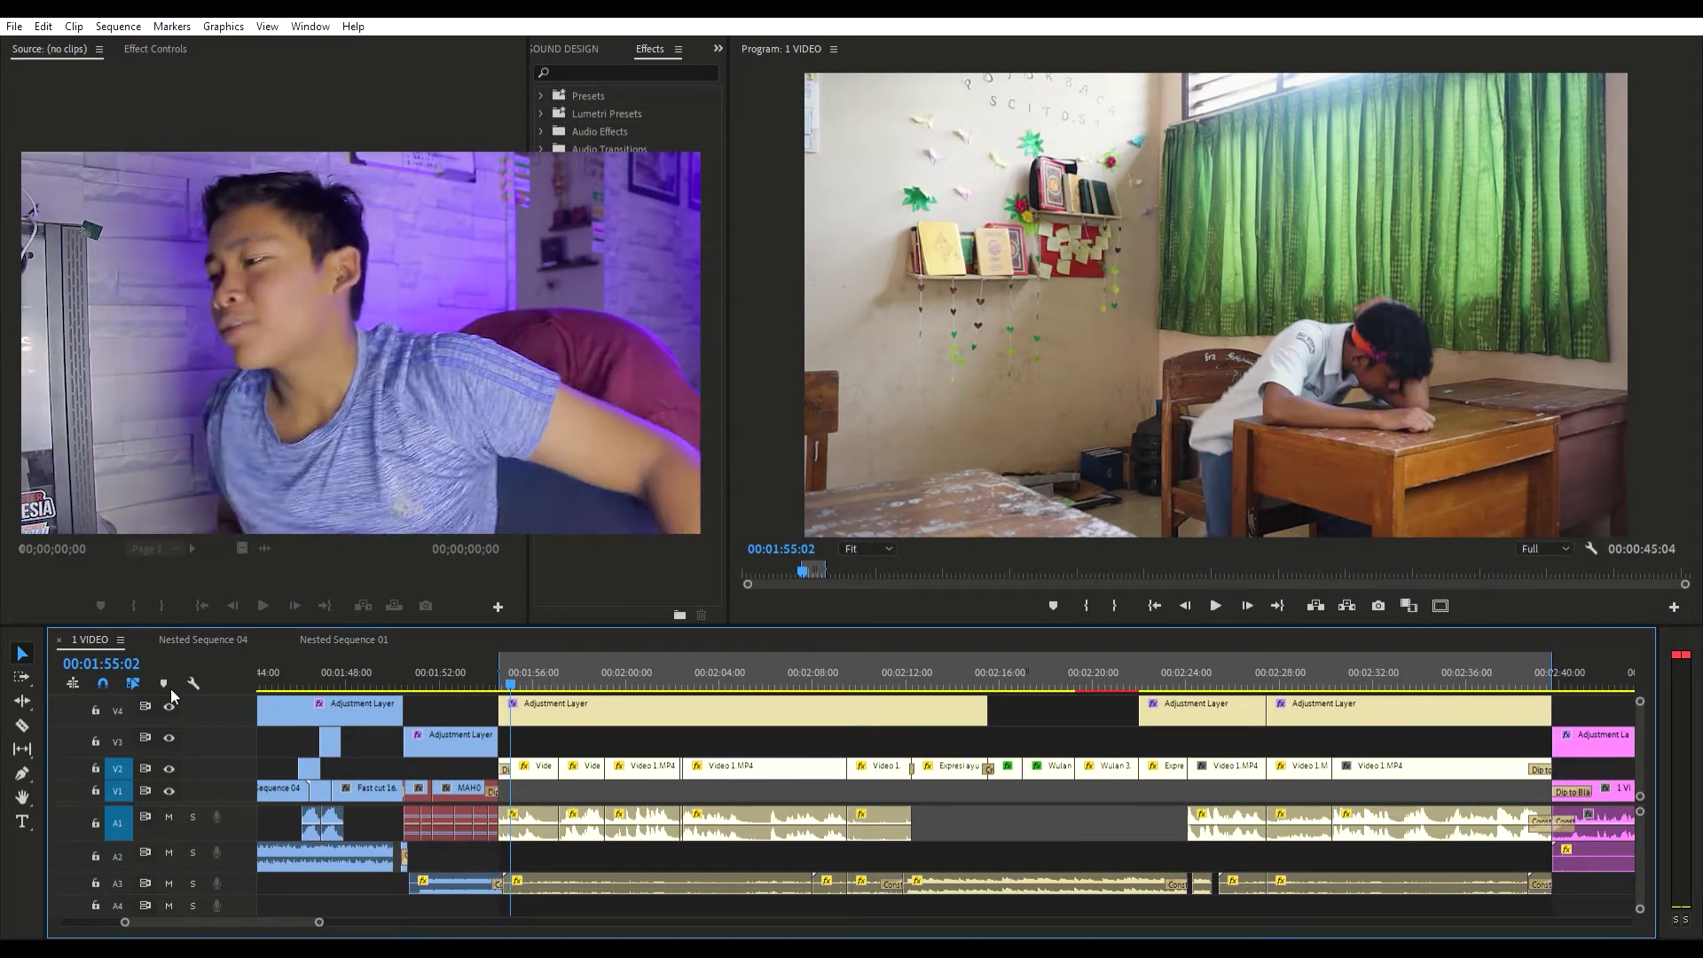
pyautogui.moveTo(545, 660); pyautogui.dragTo(614, 647)
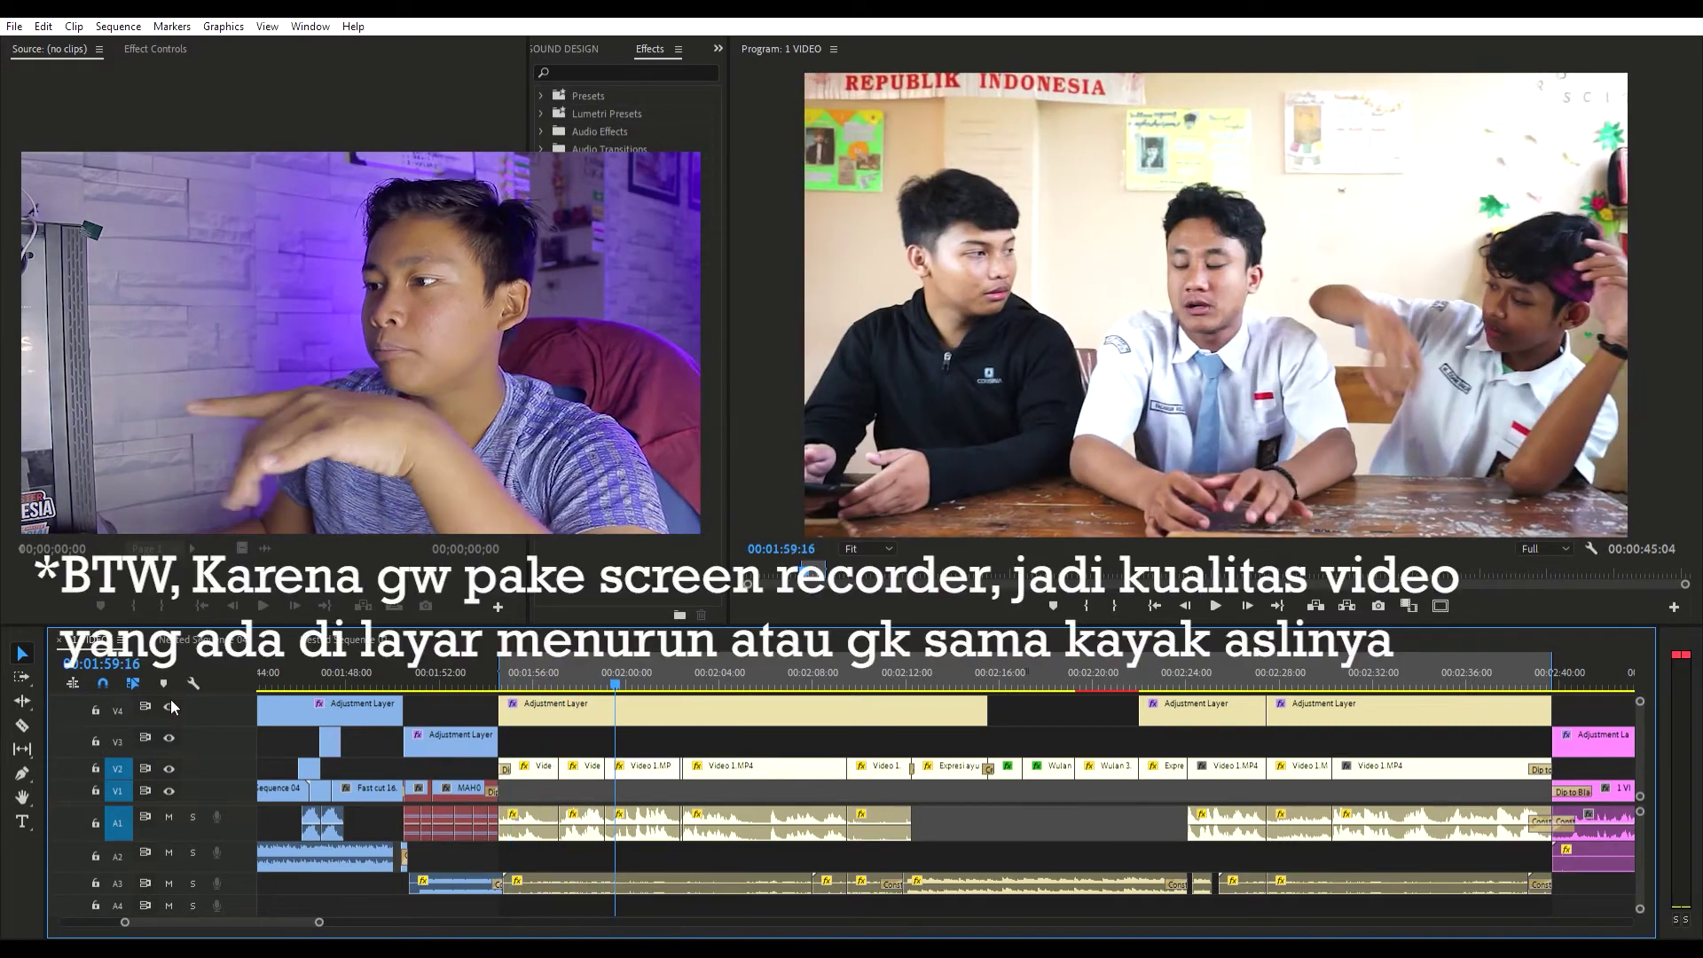
pyautogui.click(168, 706)
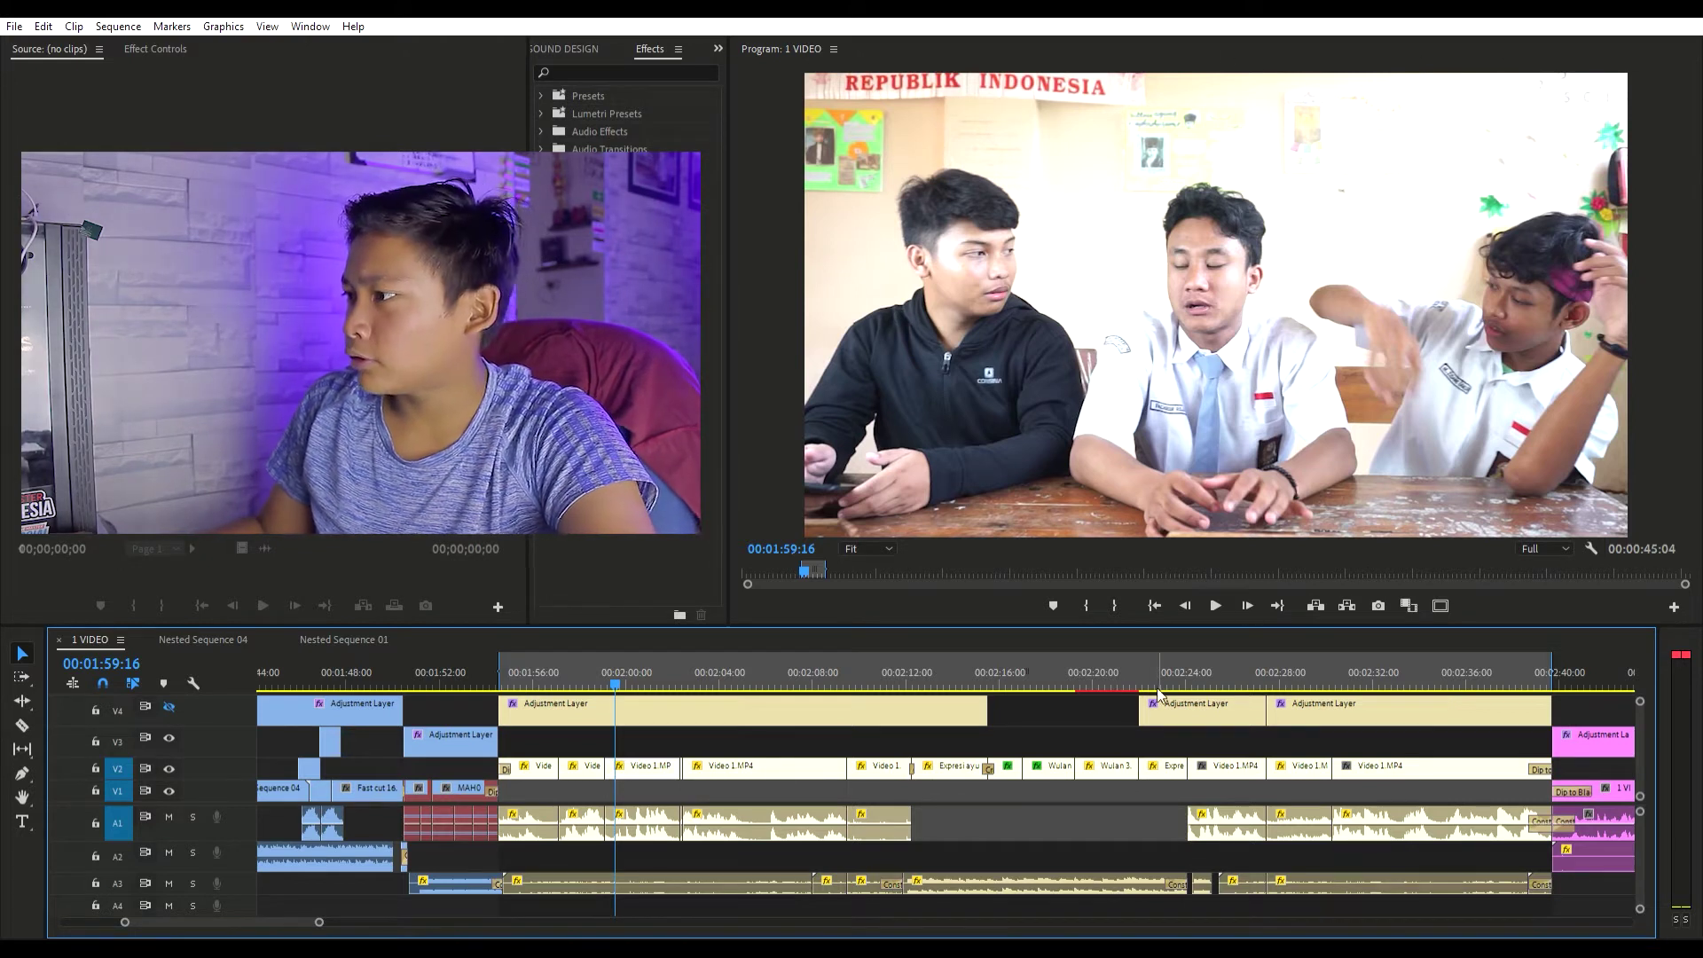
pyautogui.click(969, 742)
pyautogui.click(117, 838)
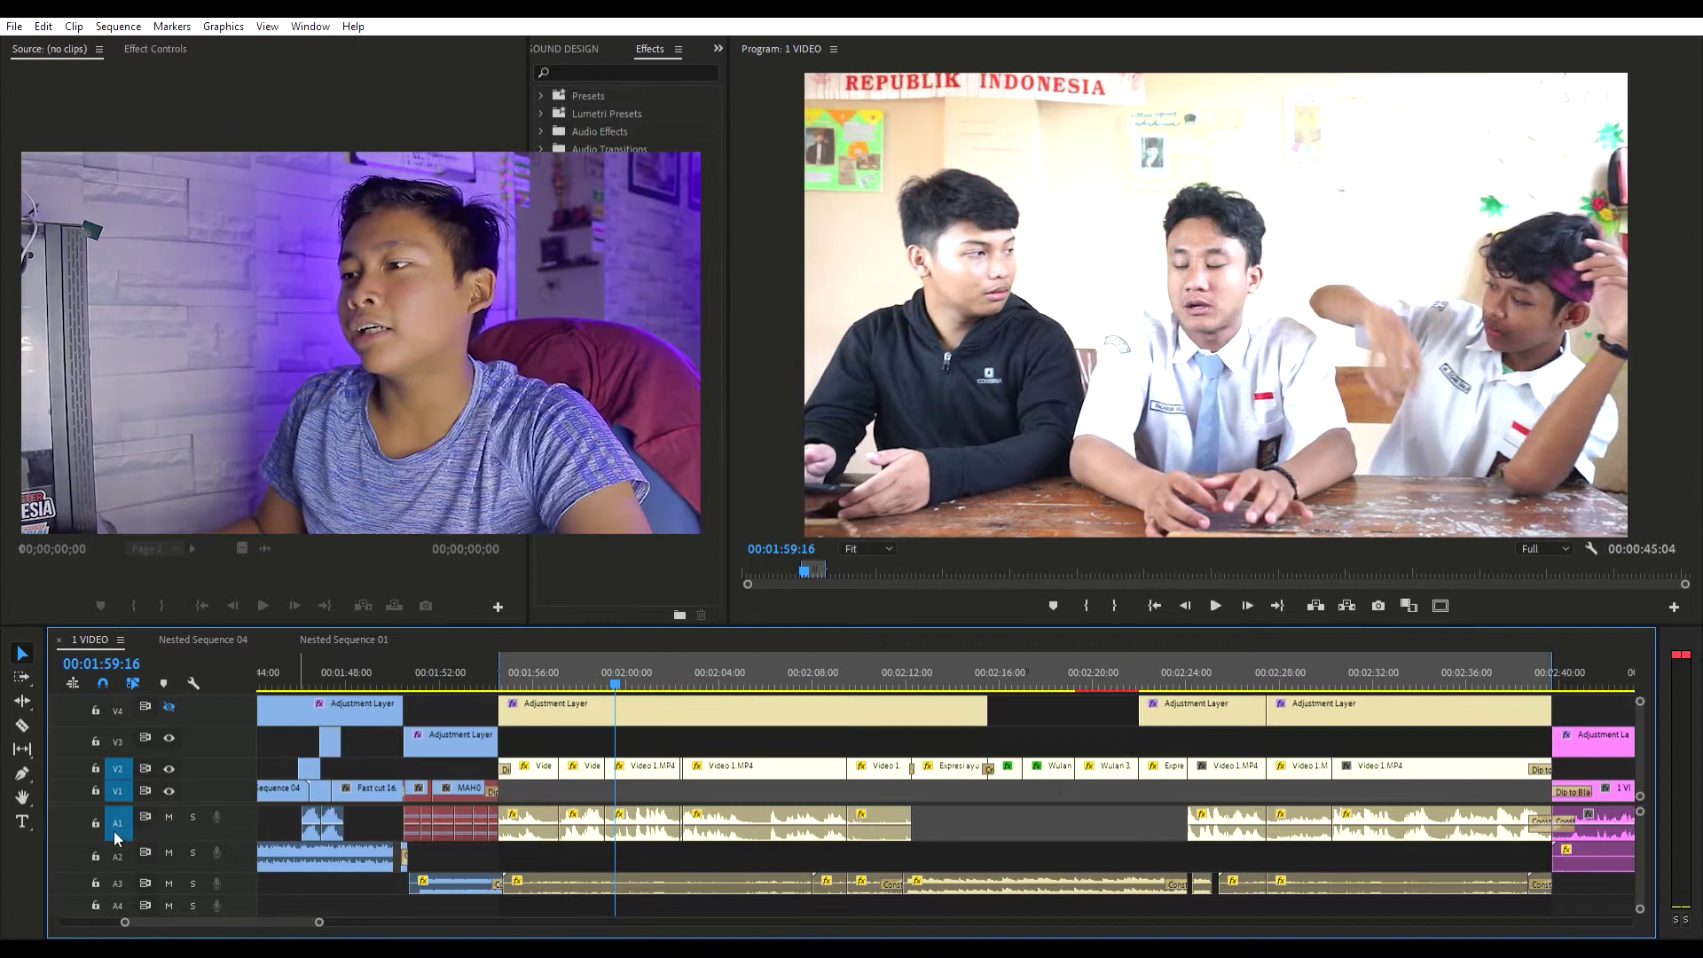
pyautogui.click(169, 705)
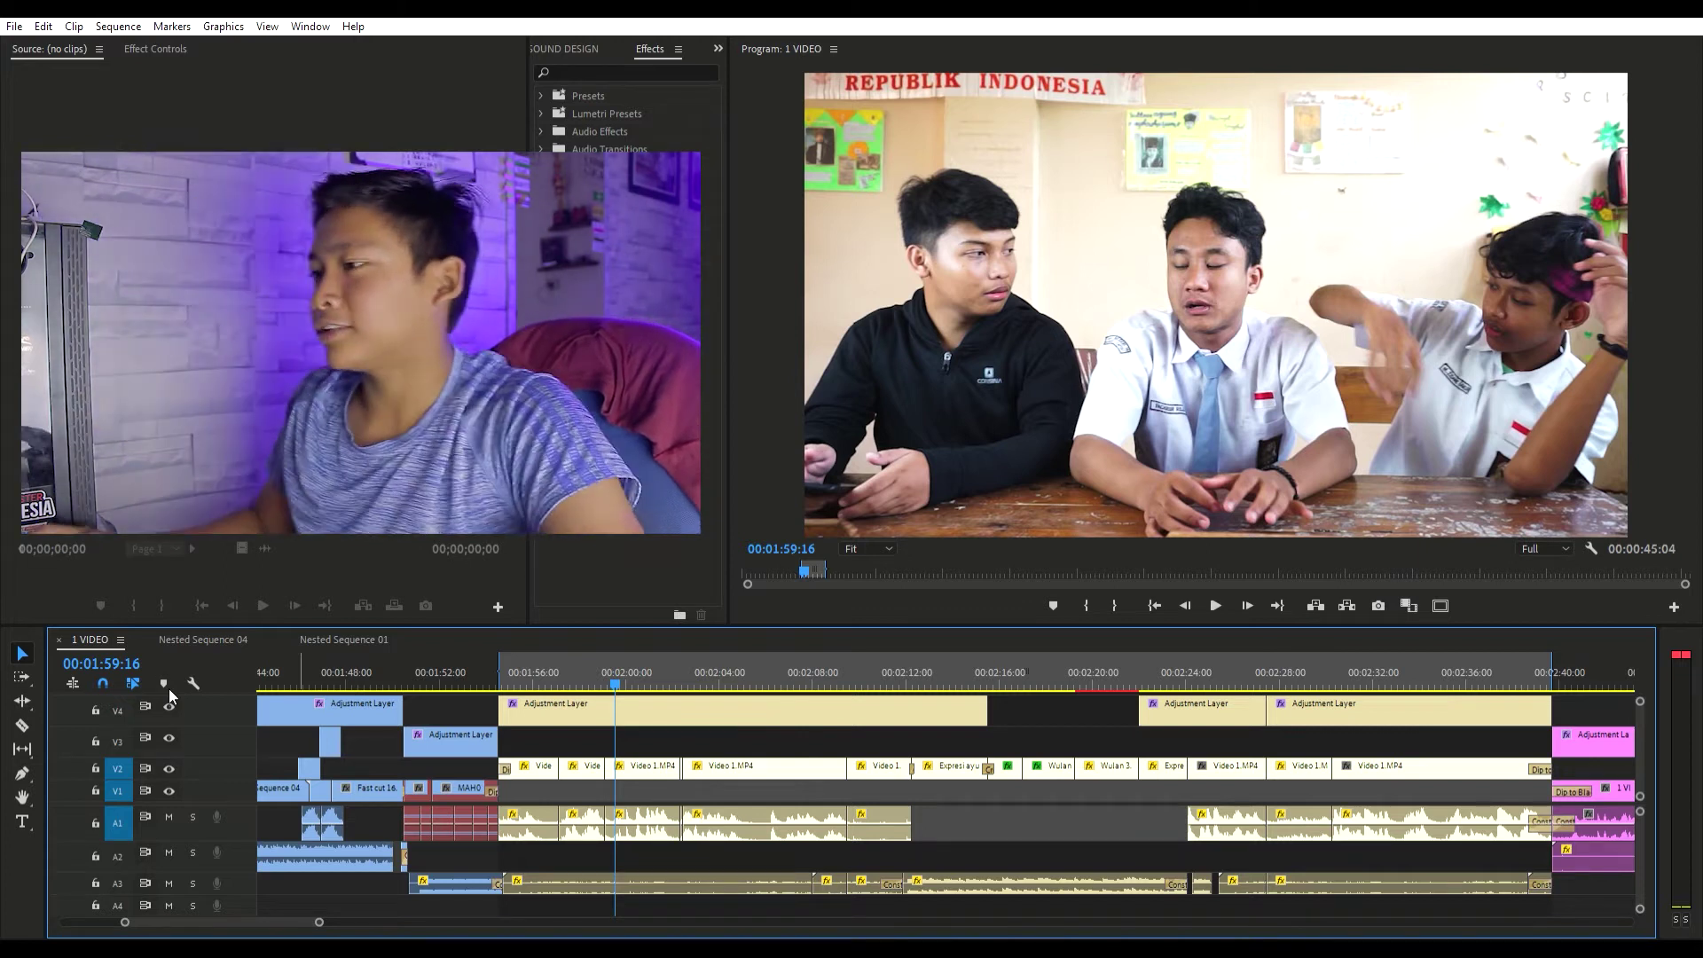
# - Play the boy's close-up around 00:02:13 and follow the dissolve into the girl's writing shot at 00:02:16:08
pyautogui.moveTo(683, 653); pyautogui.dragTo(934, 647)
pyautogui.press('space')
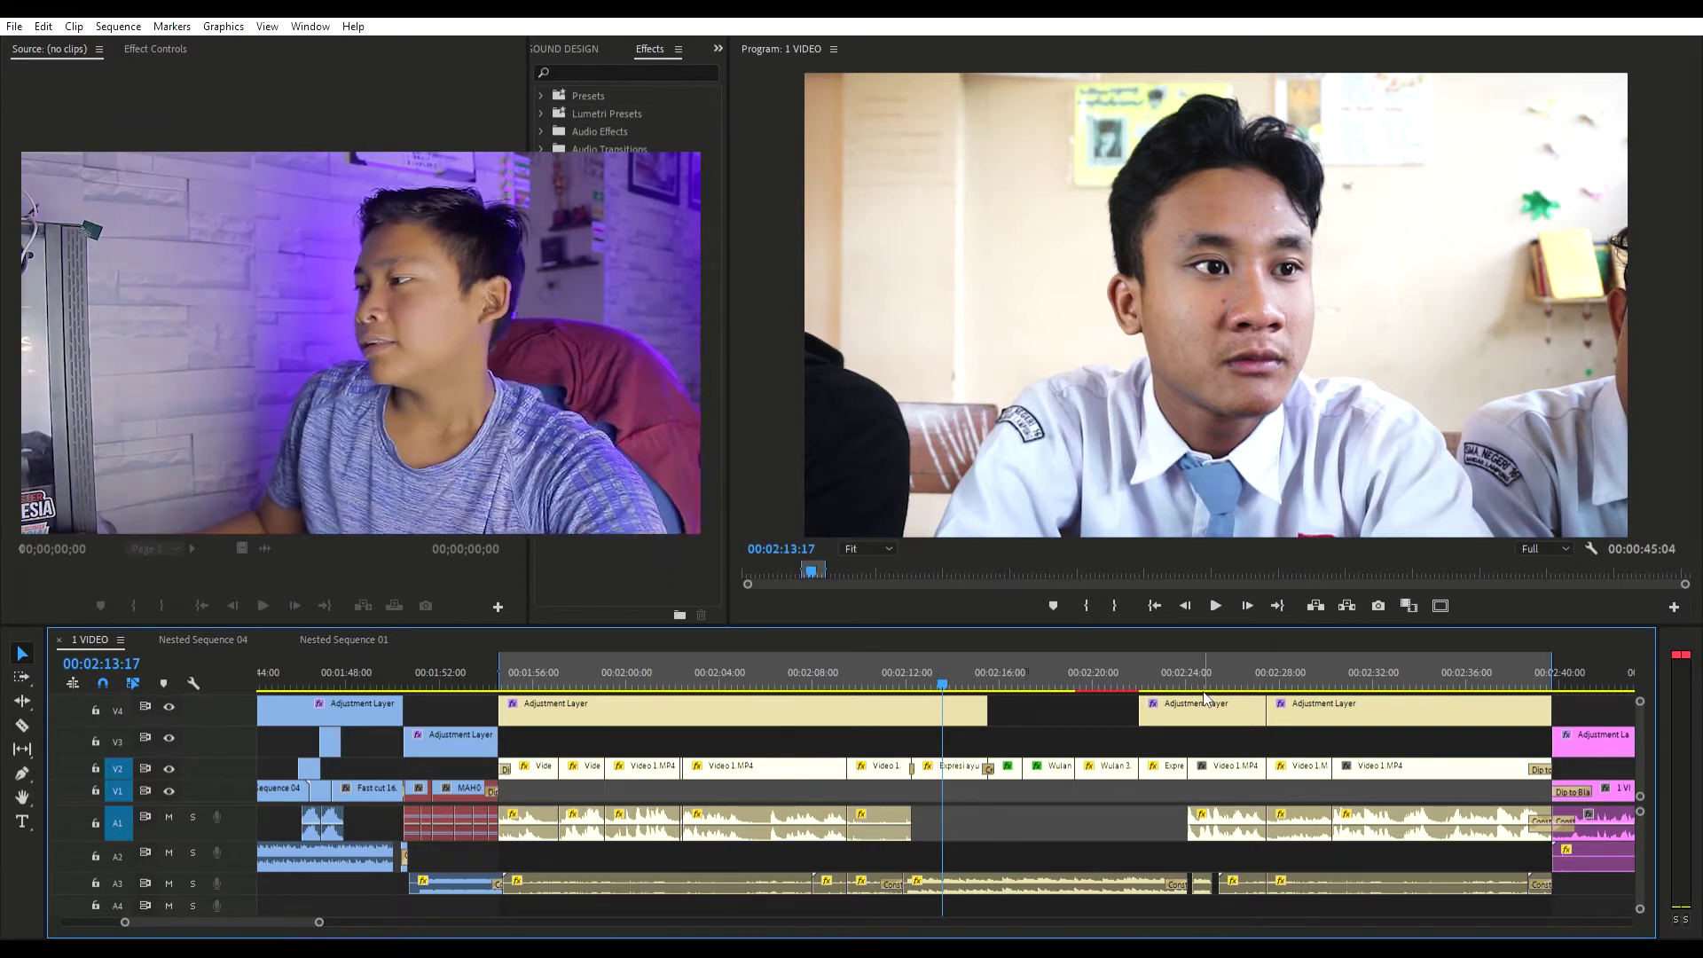
pyautogui.click(992, 684)
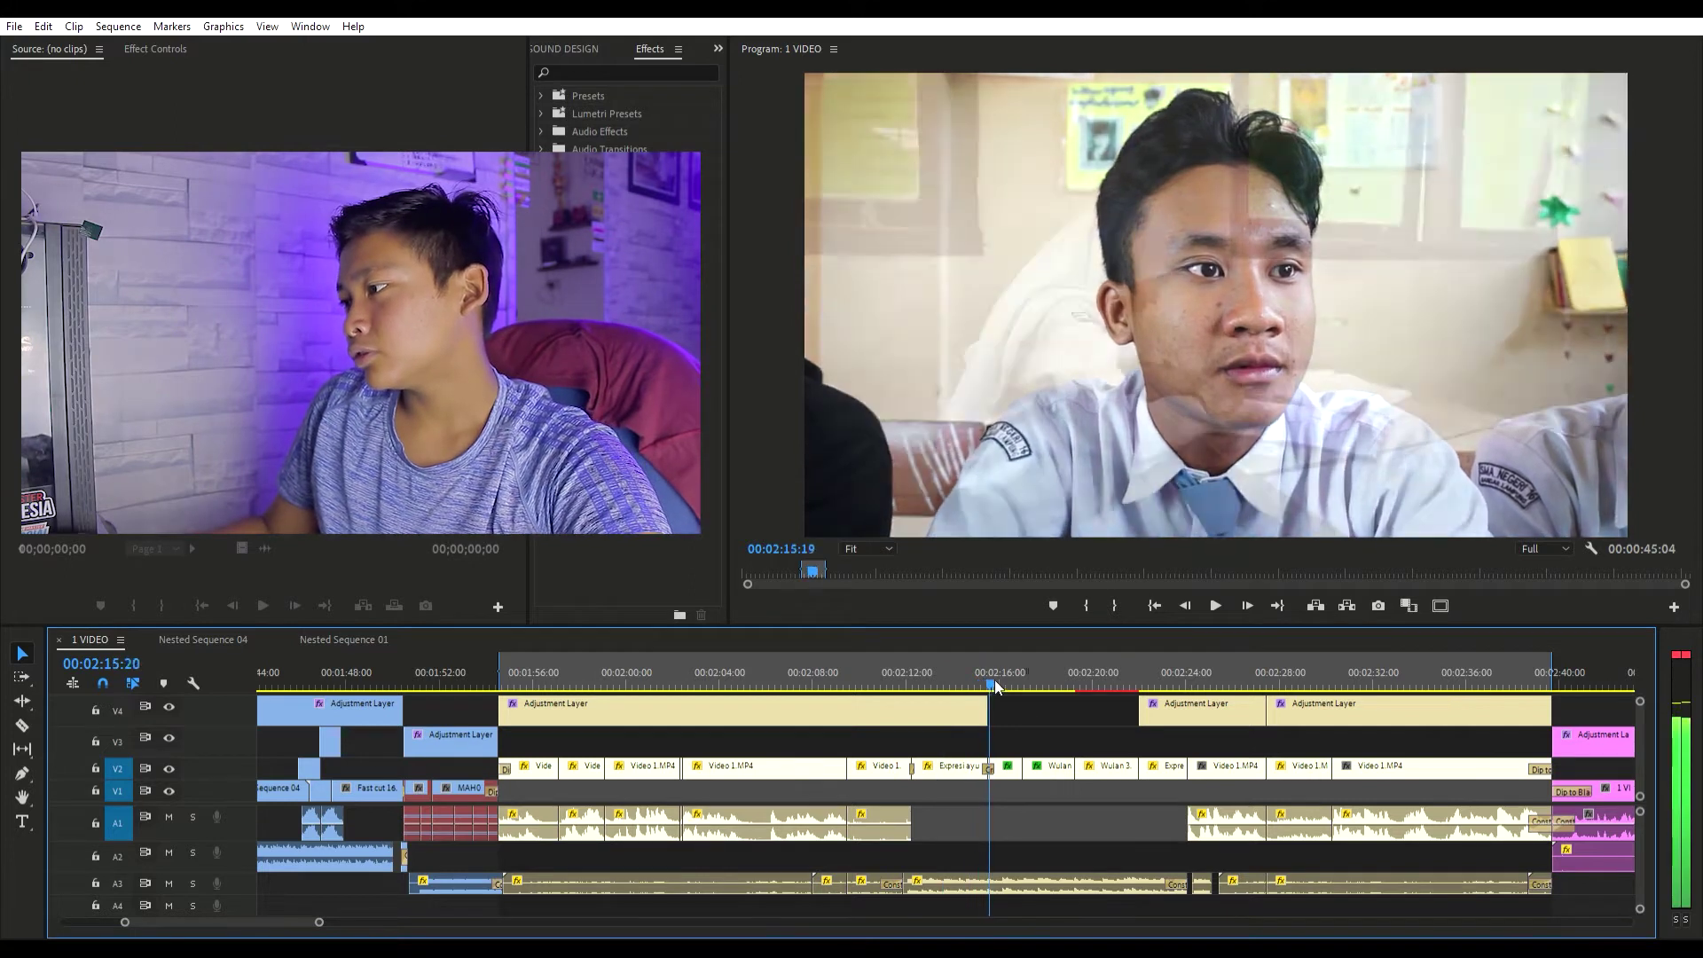
pyautogui.moveTo(995, 685); pyautogui.dragTo(1005, 685)
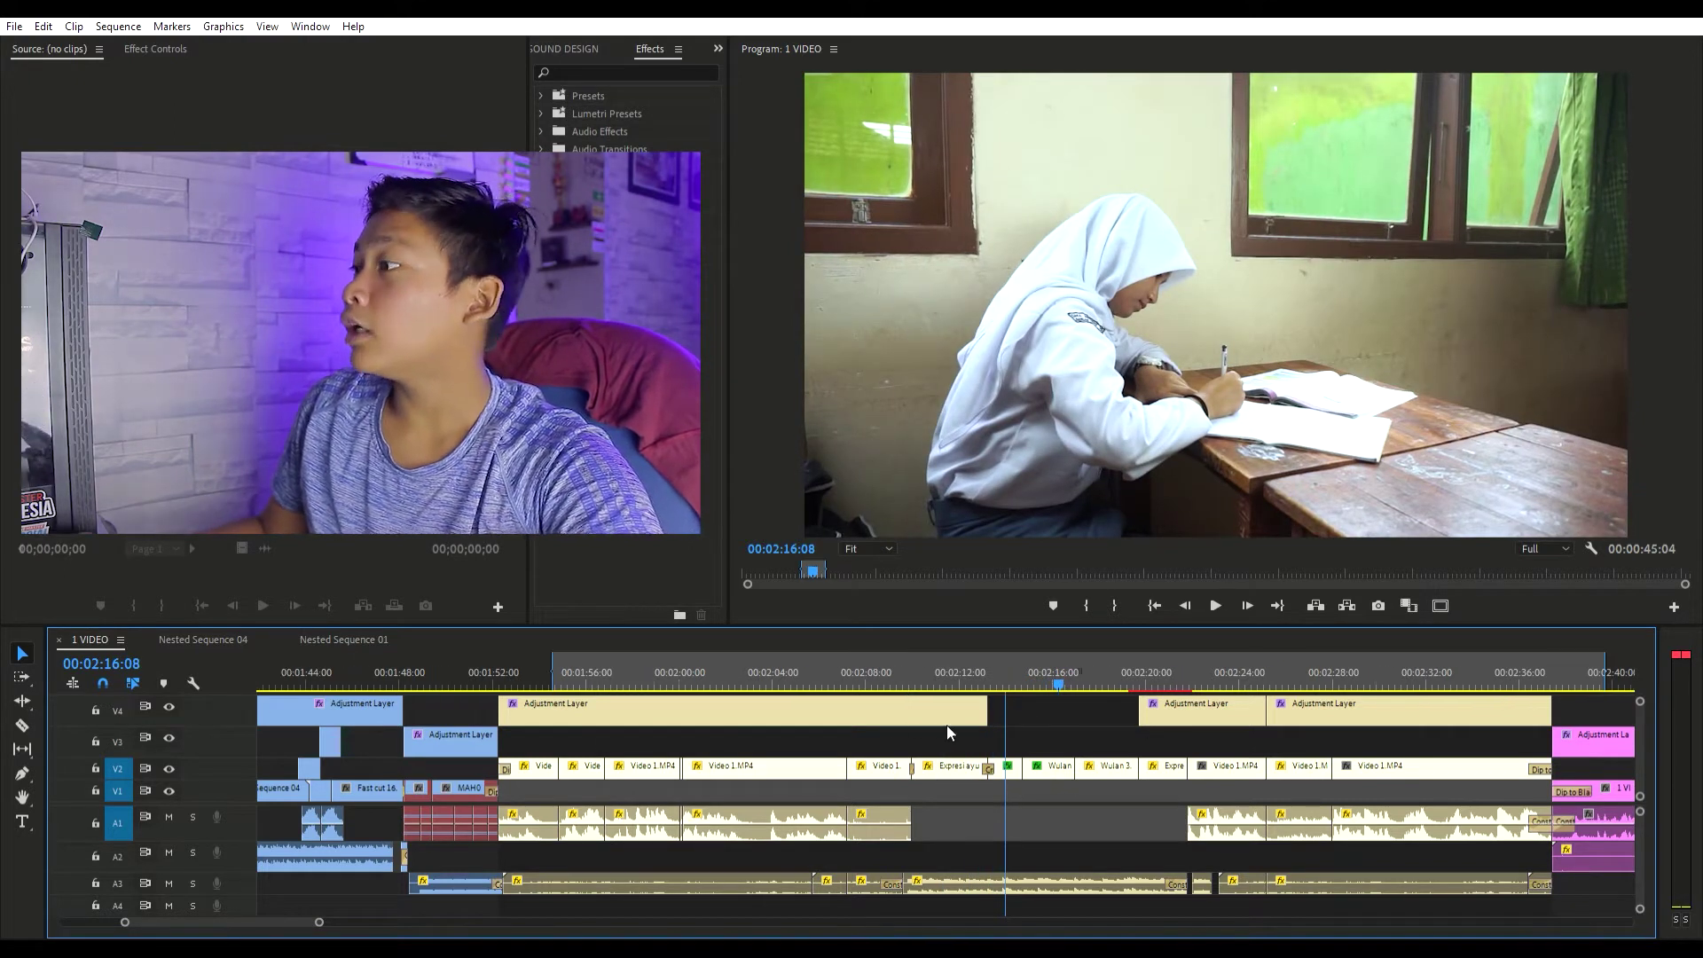
# - Examine the Lumetri Color settings of the girl's writing shot at 00:02:16:08 and play on to the handwriting shot
pyautogui.scroll(3, 945, 725)
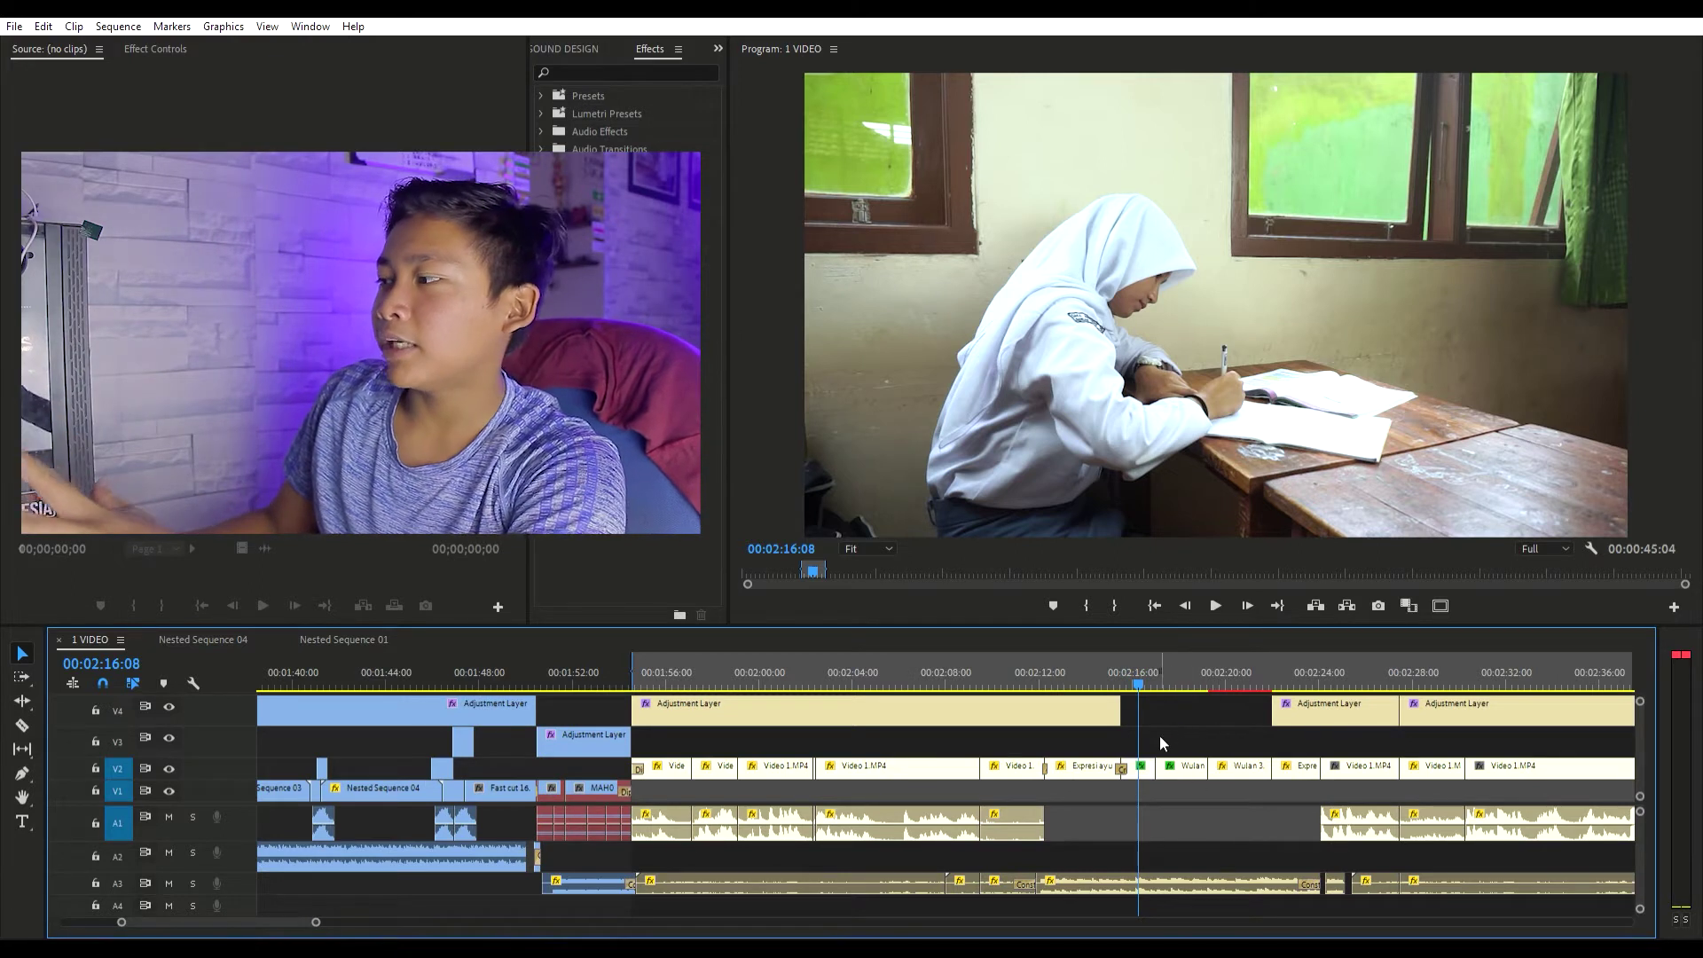
pyautogui.click(151, 48)
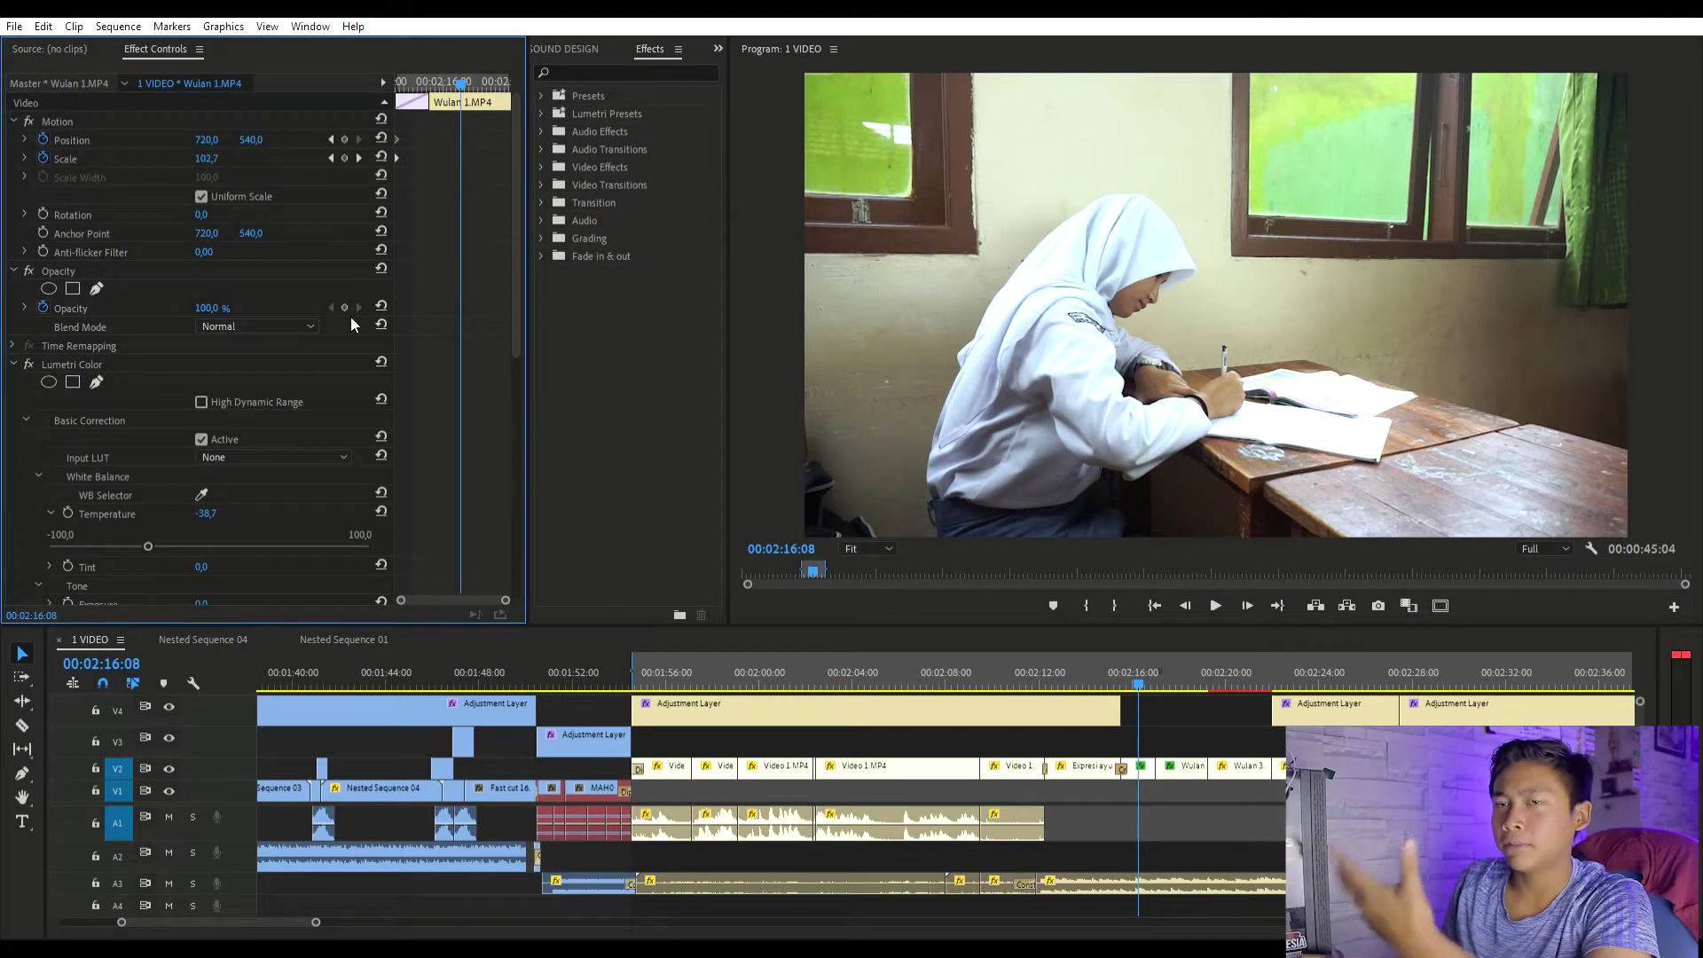
pyautogui.scroll(-2, 140, 375)
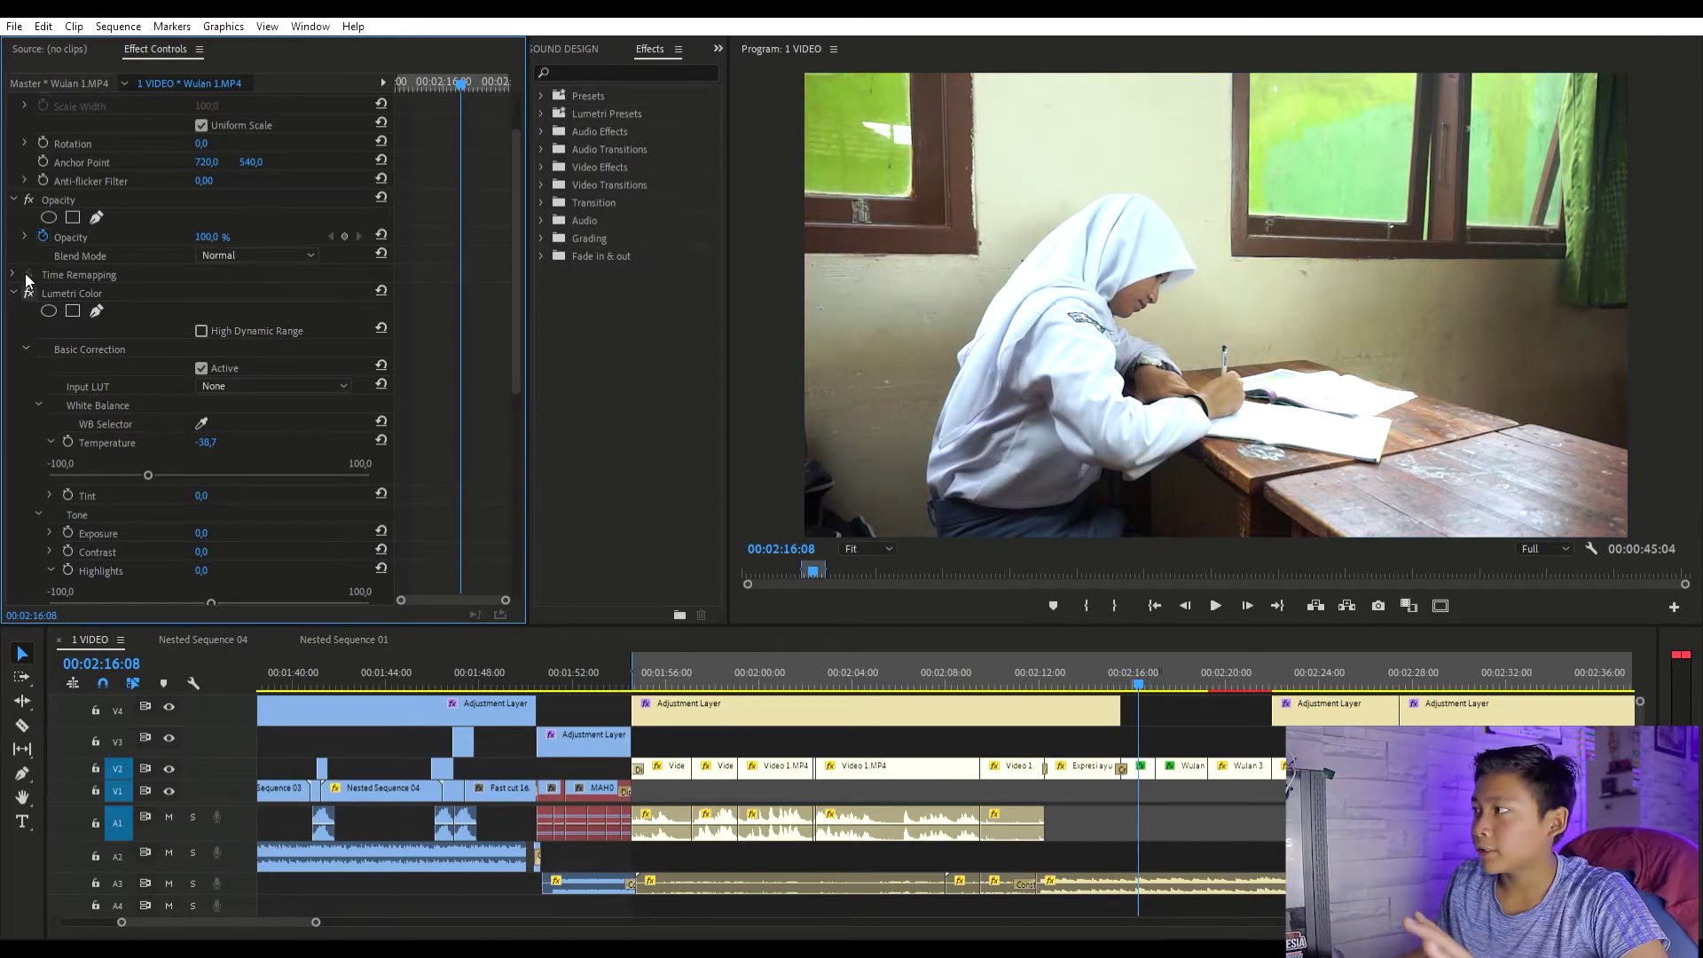
pyautogui.press('space')
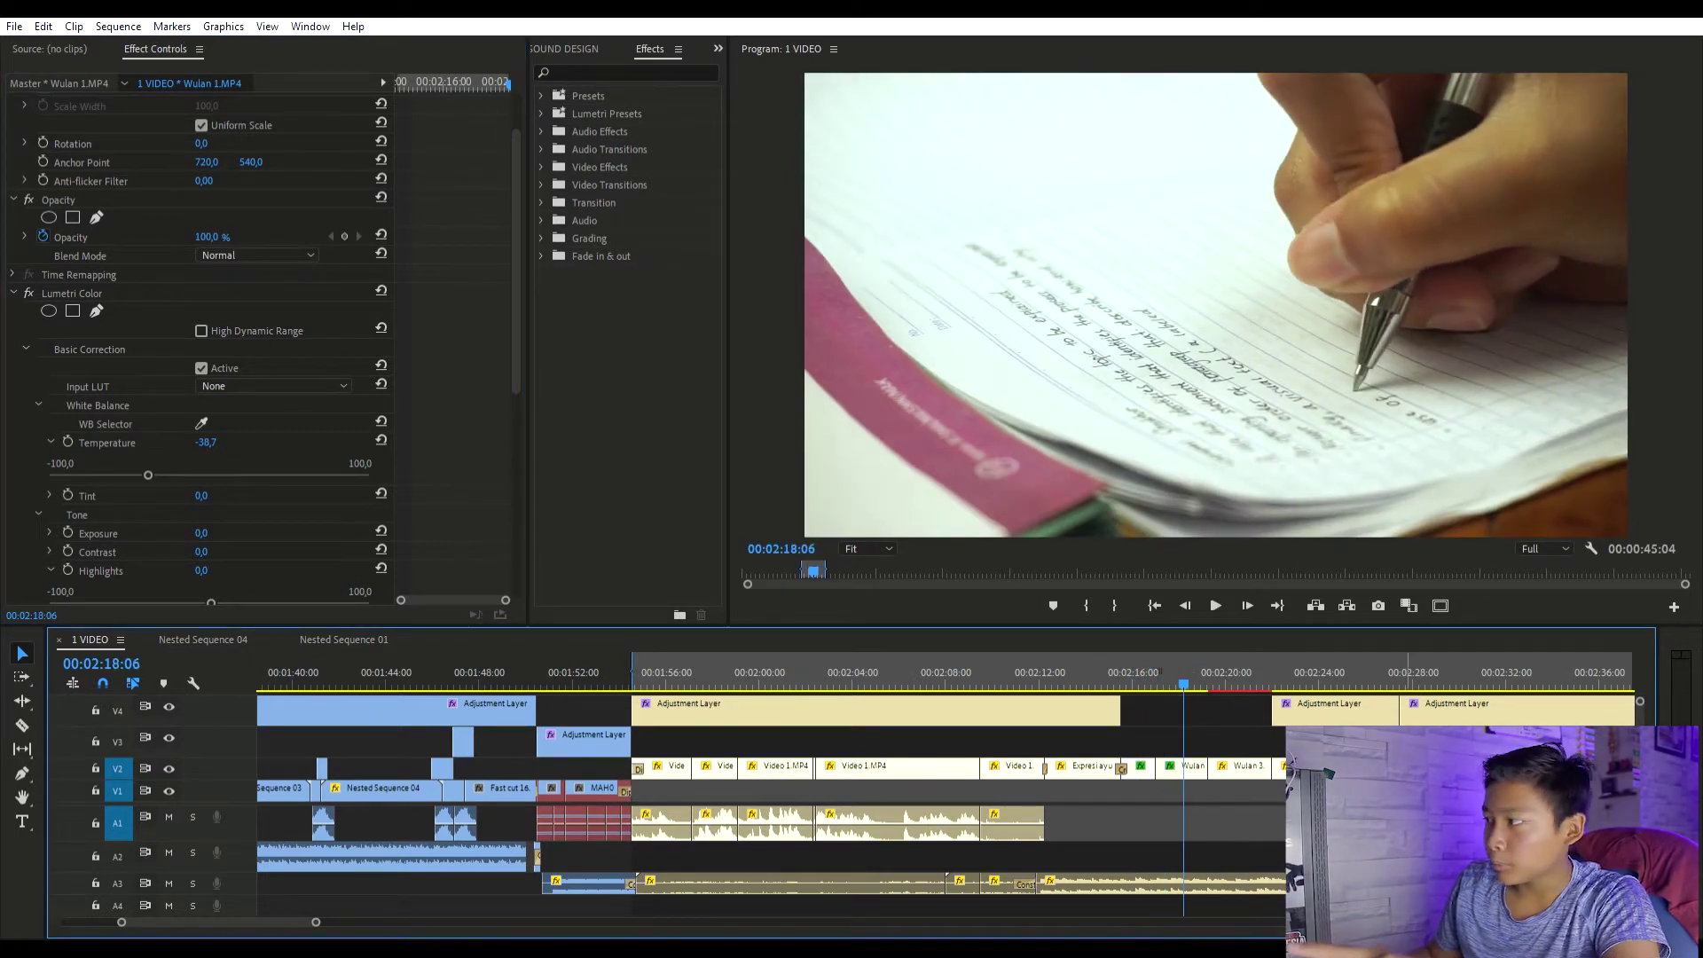
# - Examine the applied effects on the handwriting shot at 00:02:18:06 and the girl's face close-up at 00:02:20:20
pyautogui.click(1178, 778)
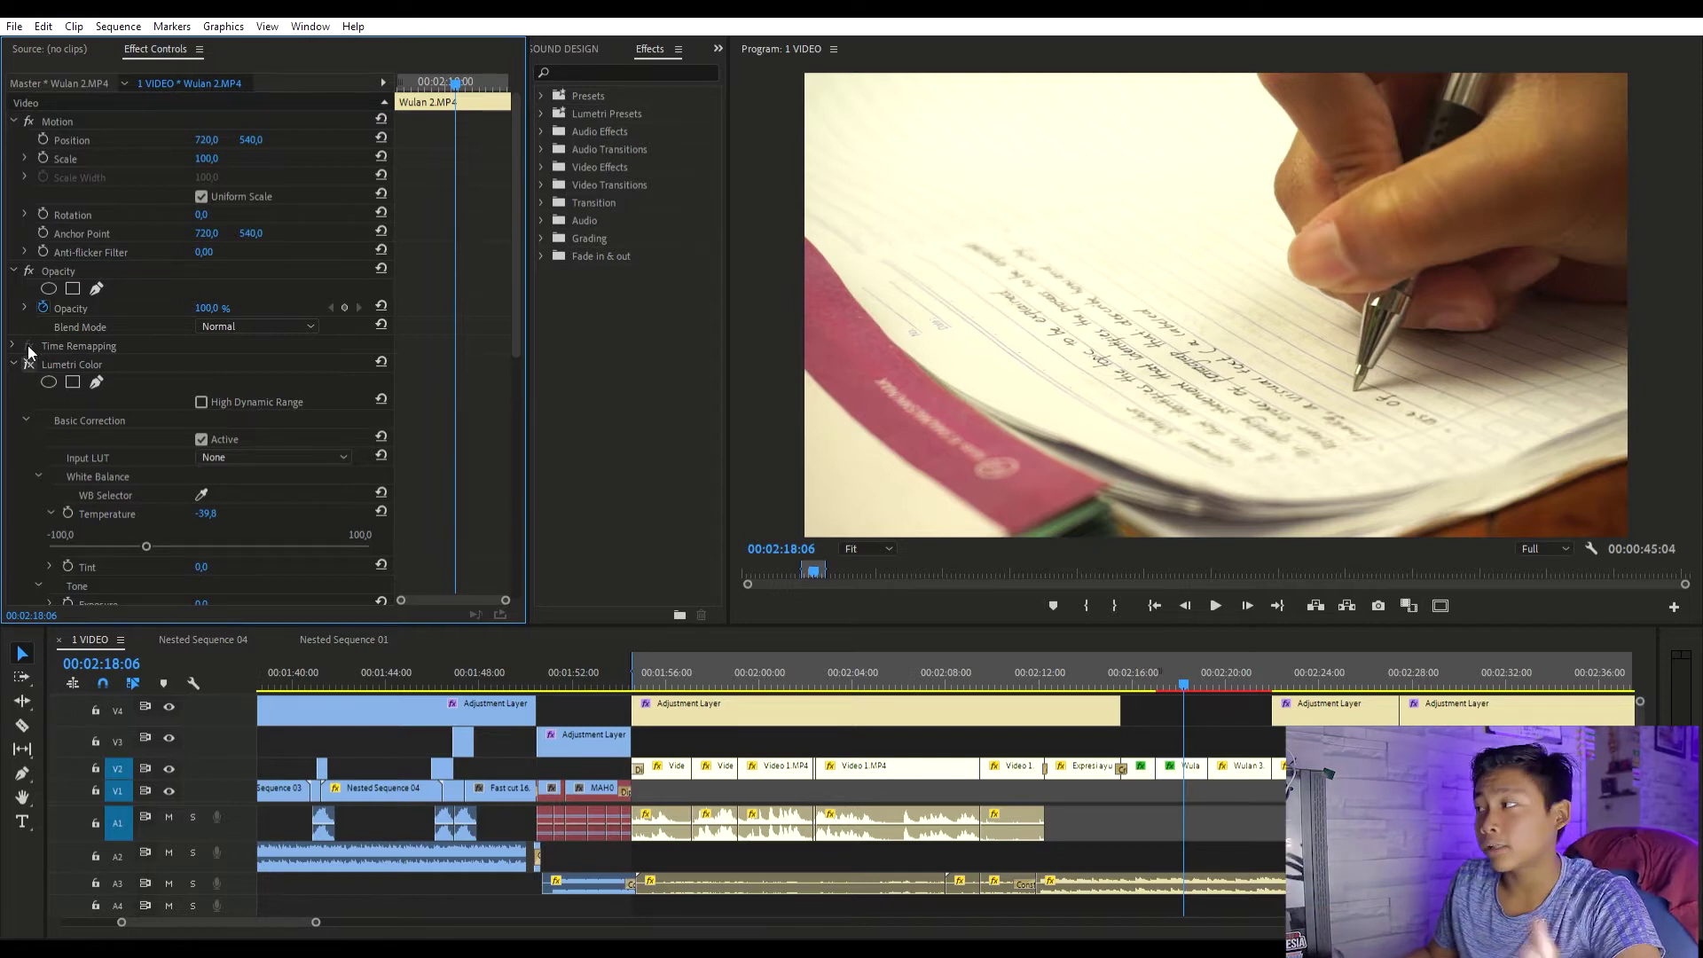
pyautogui.click(1258, 728)
pyautogui.press('space')
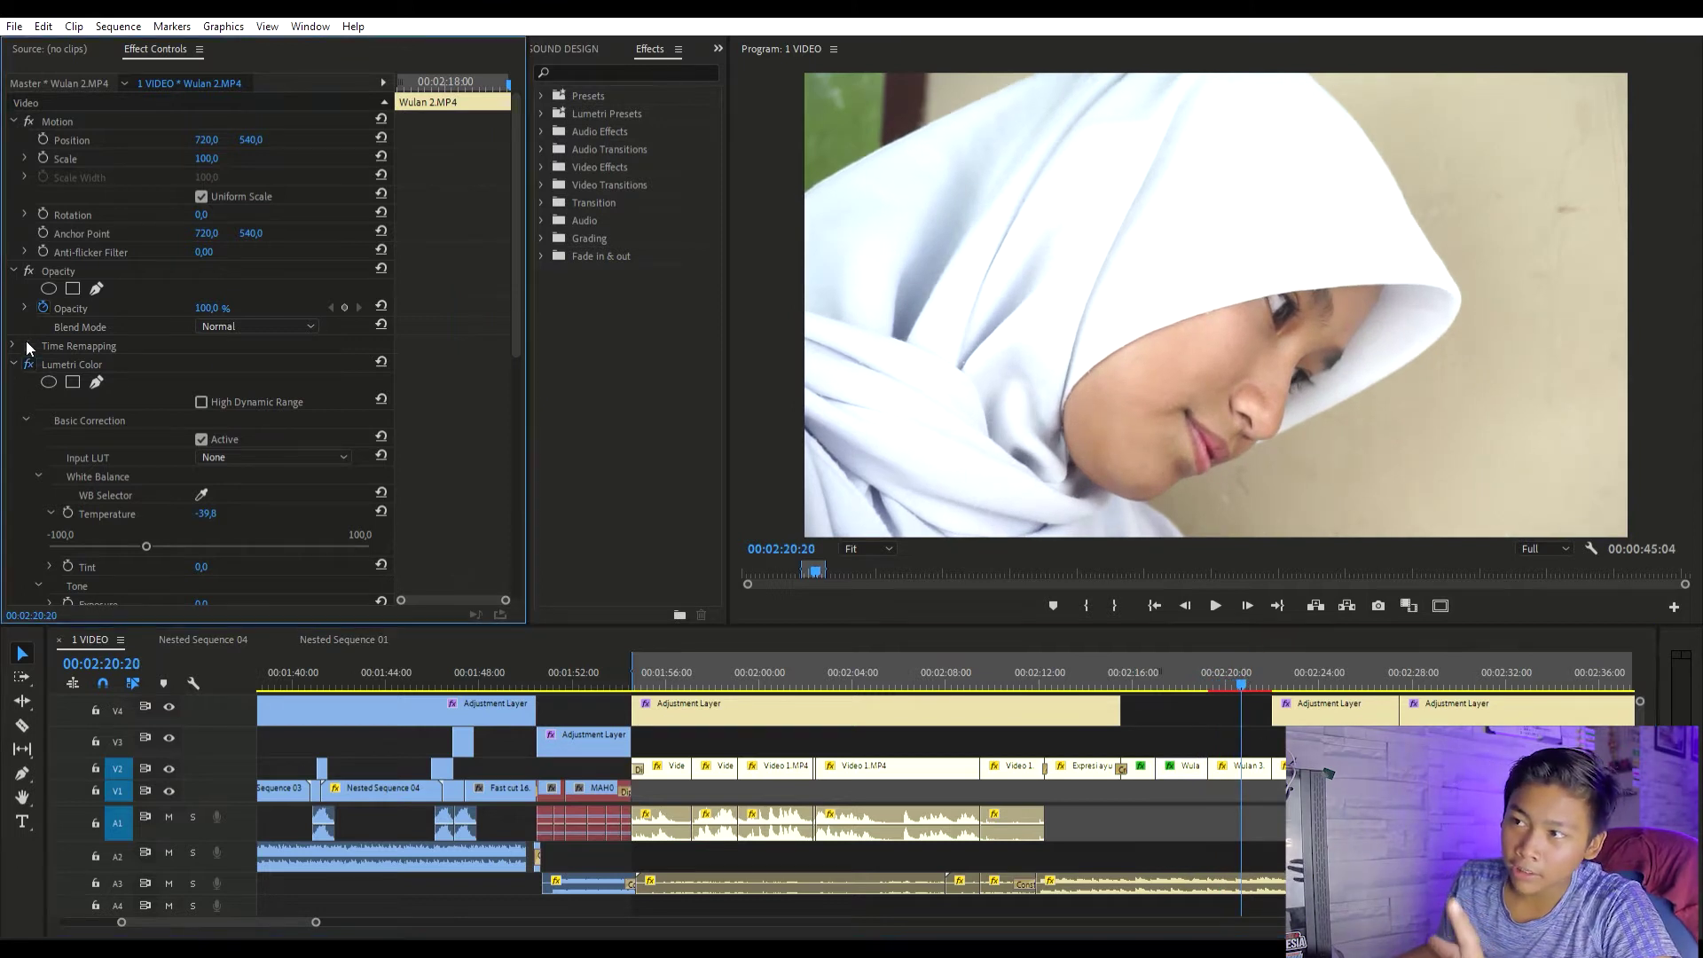
pyautogui.click(1229, 763)
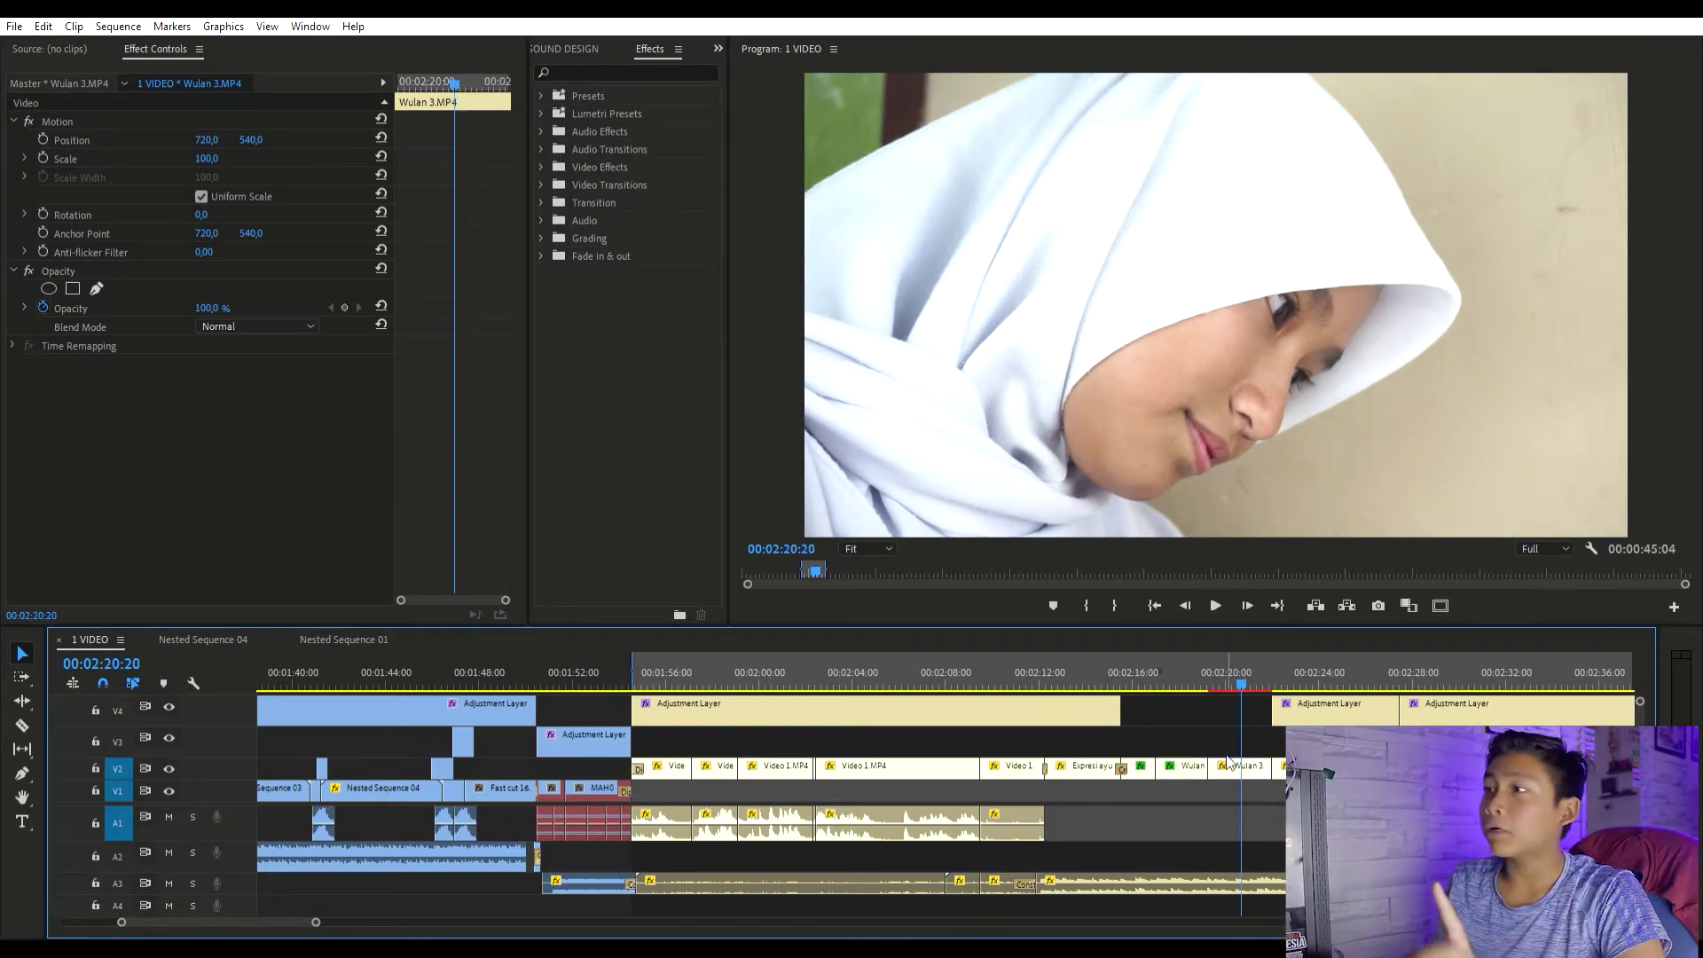
pyautogui.click(1195, 802)
pyautogui.press('`')
pyautogui.press('`')
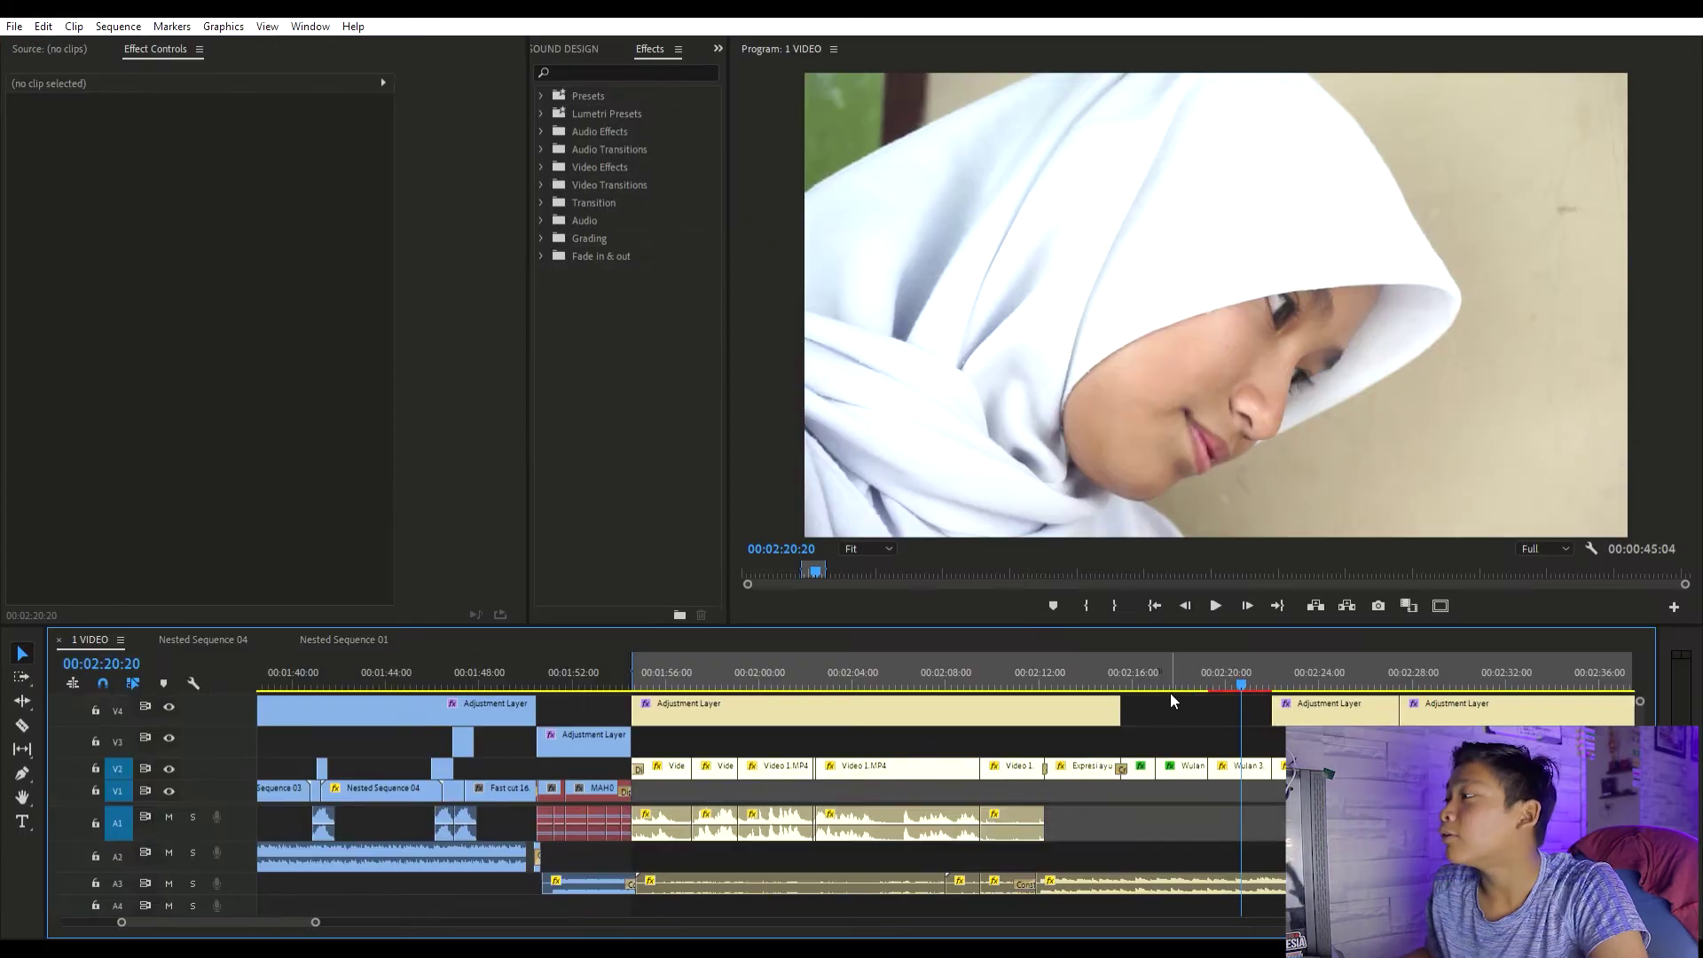
# - Select the adjustment layer above the boy's close-up at 00:02:22:23 and compare the shot with it disabled and enabled
pyautogui.moveTo(1279, 657)
pyautogui.mouseDown()
pyautogui.moveTo(1239, 658)
pyautogui.moveTo(1201, 624)
pyautogui.moveTo(1290, 653)
pyautogui.mouseUp()
pyautogui.click(1325, 702)
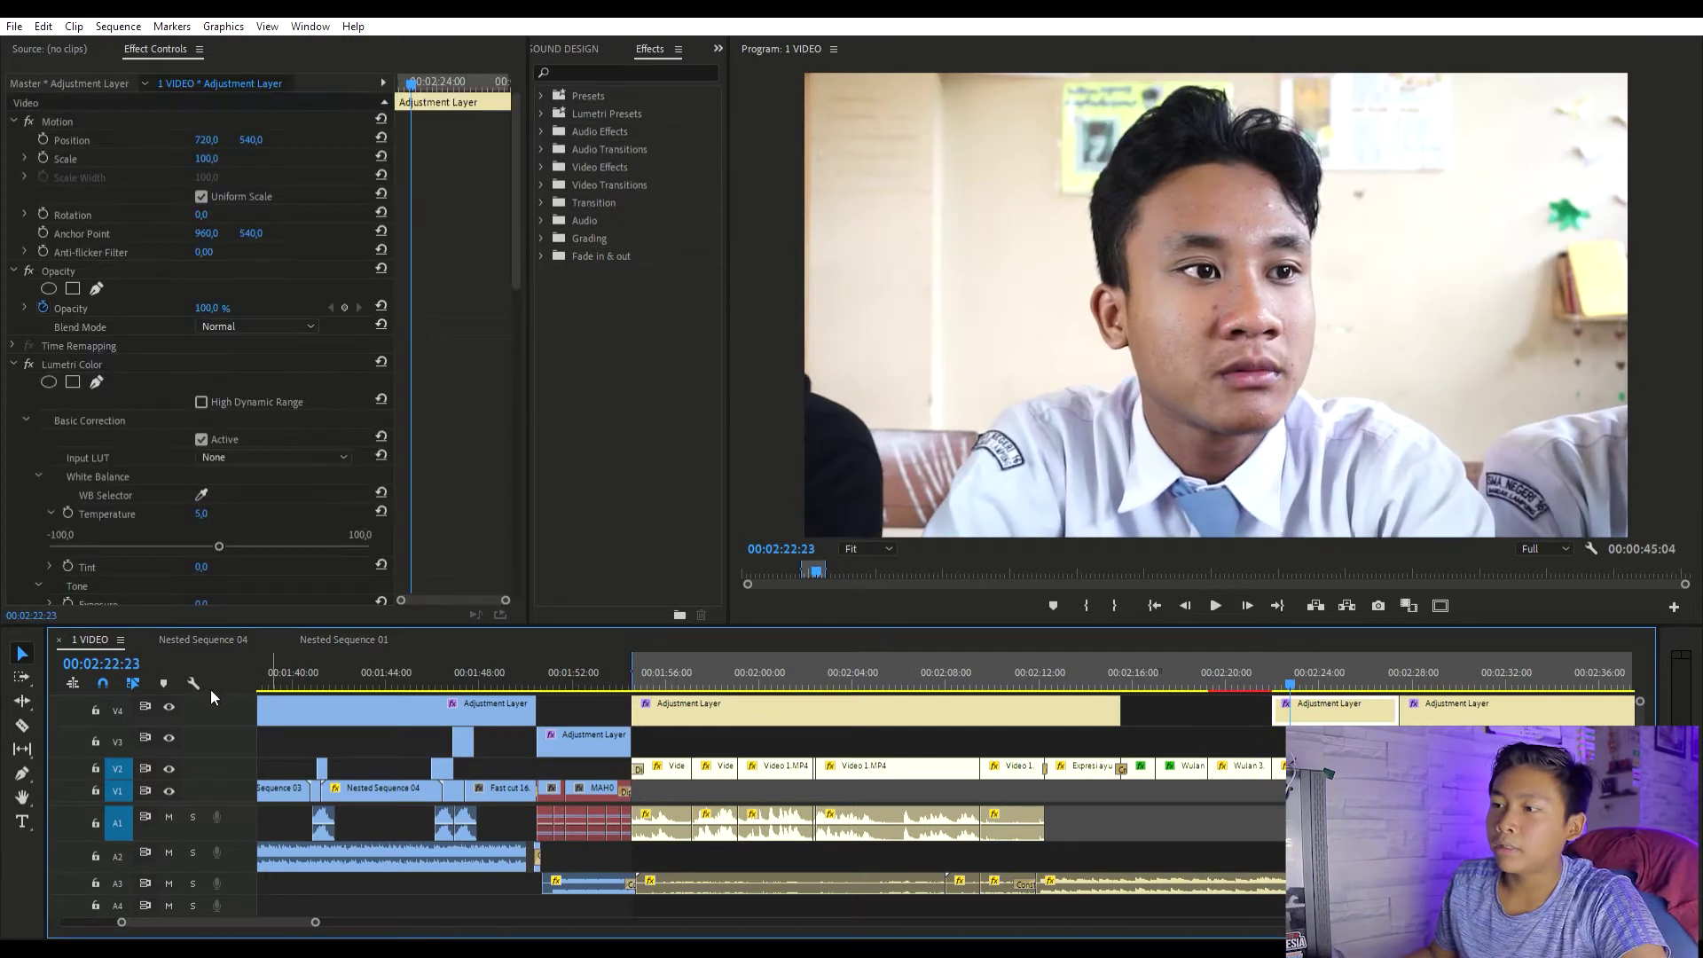
pyautogui.hotkey('shift', 'e')
pyautogui.hotkey('shift', 'e')
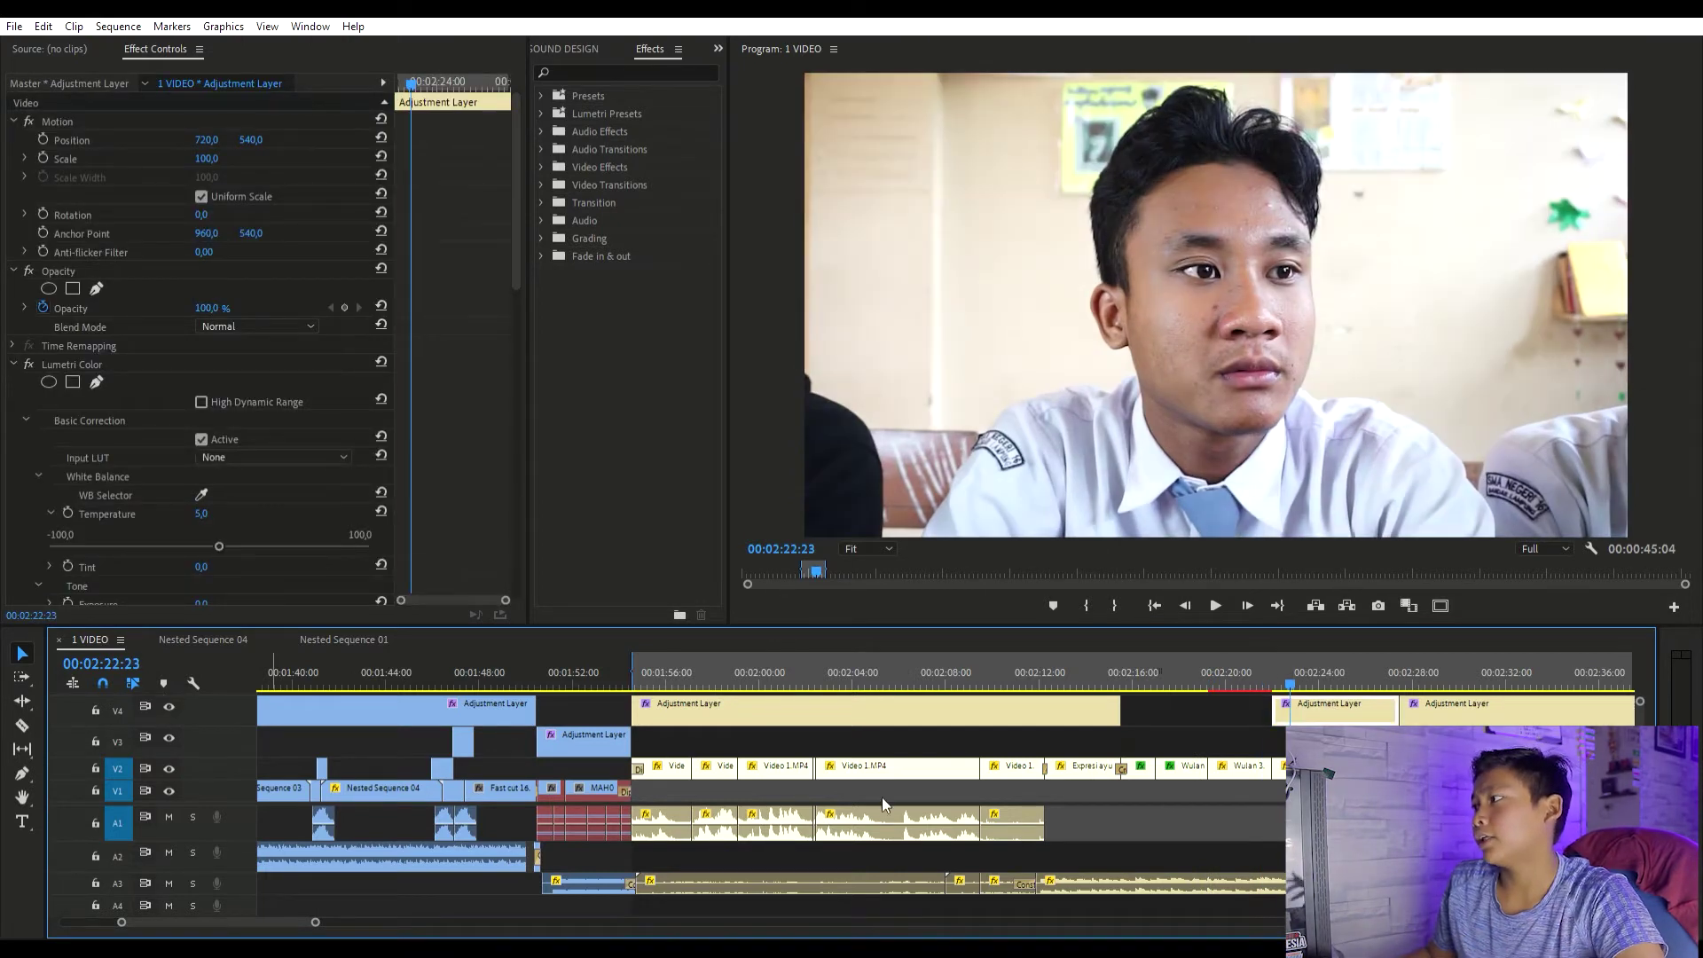
# - View the graded group shots at 00:02:25:09 and 00:02:32:11, and clear the clip selection
pyautogui.click(1350, 661)
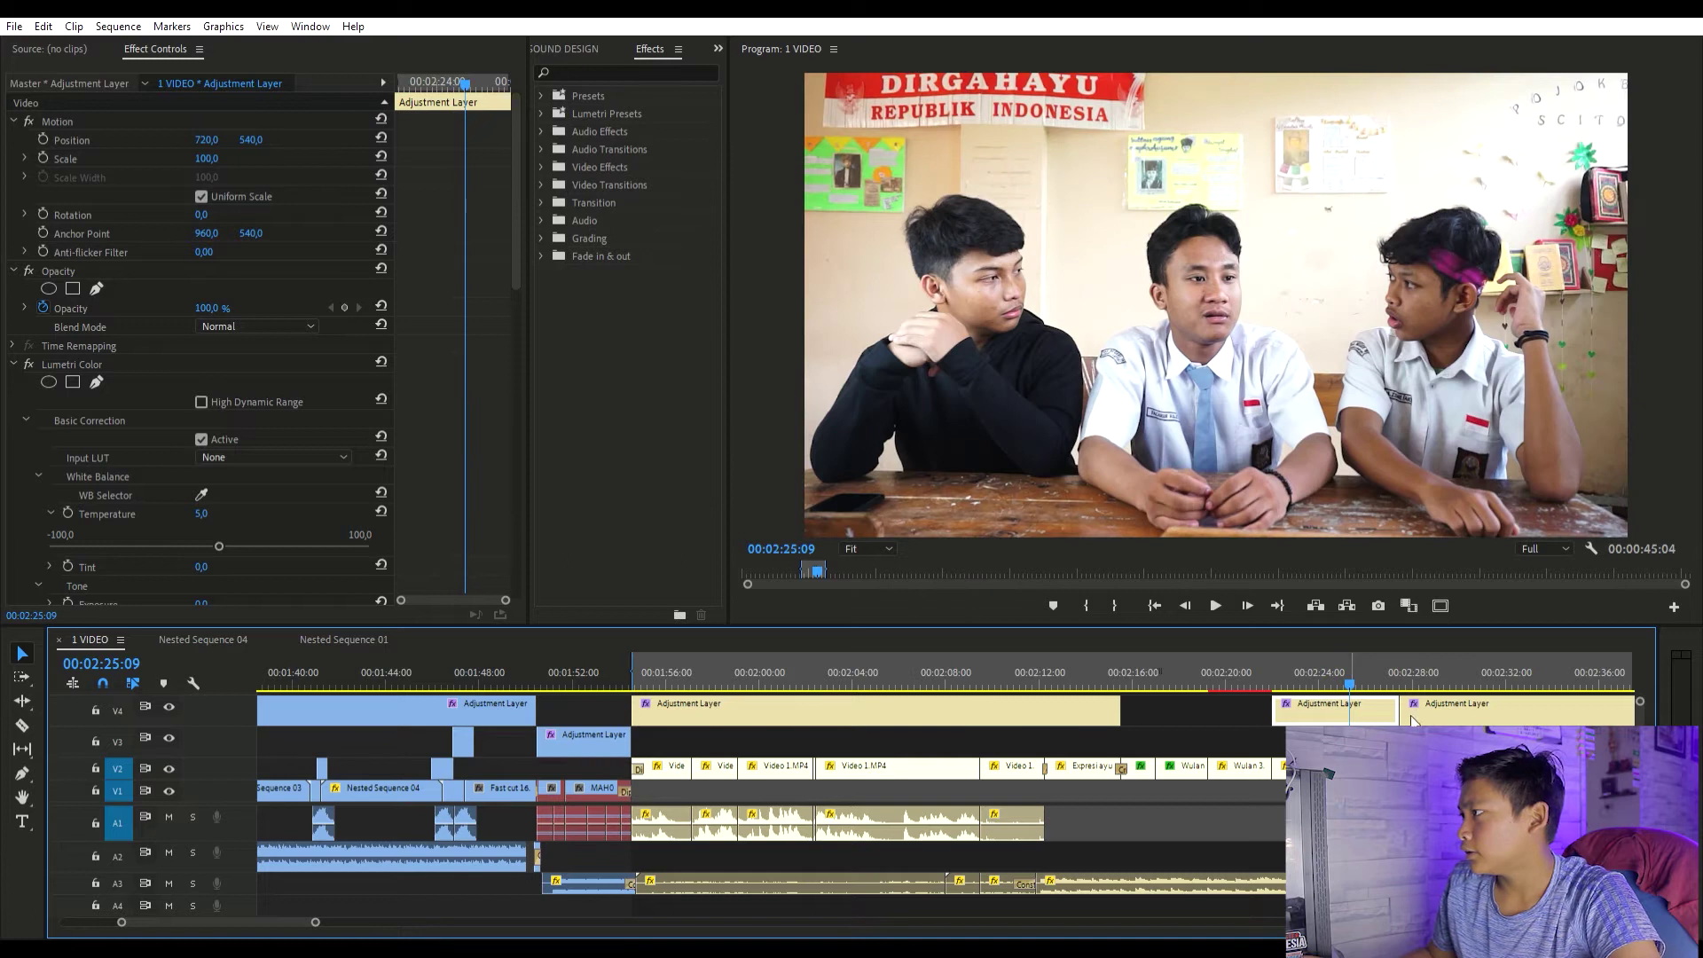
pyautogui.press('-')
pyautogui.press('-')
pyautogui.moveTo(1127, 676)
pyautogui.mouseDown()
pyautogui.moveTo(1217, 674)
pyautogui.moveTo(1149, 684)
pyautogui.mouseUp()
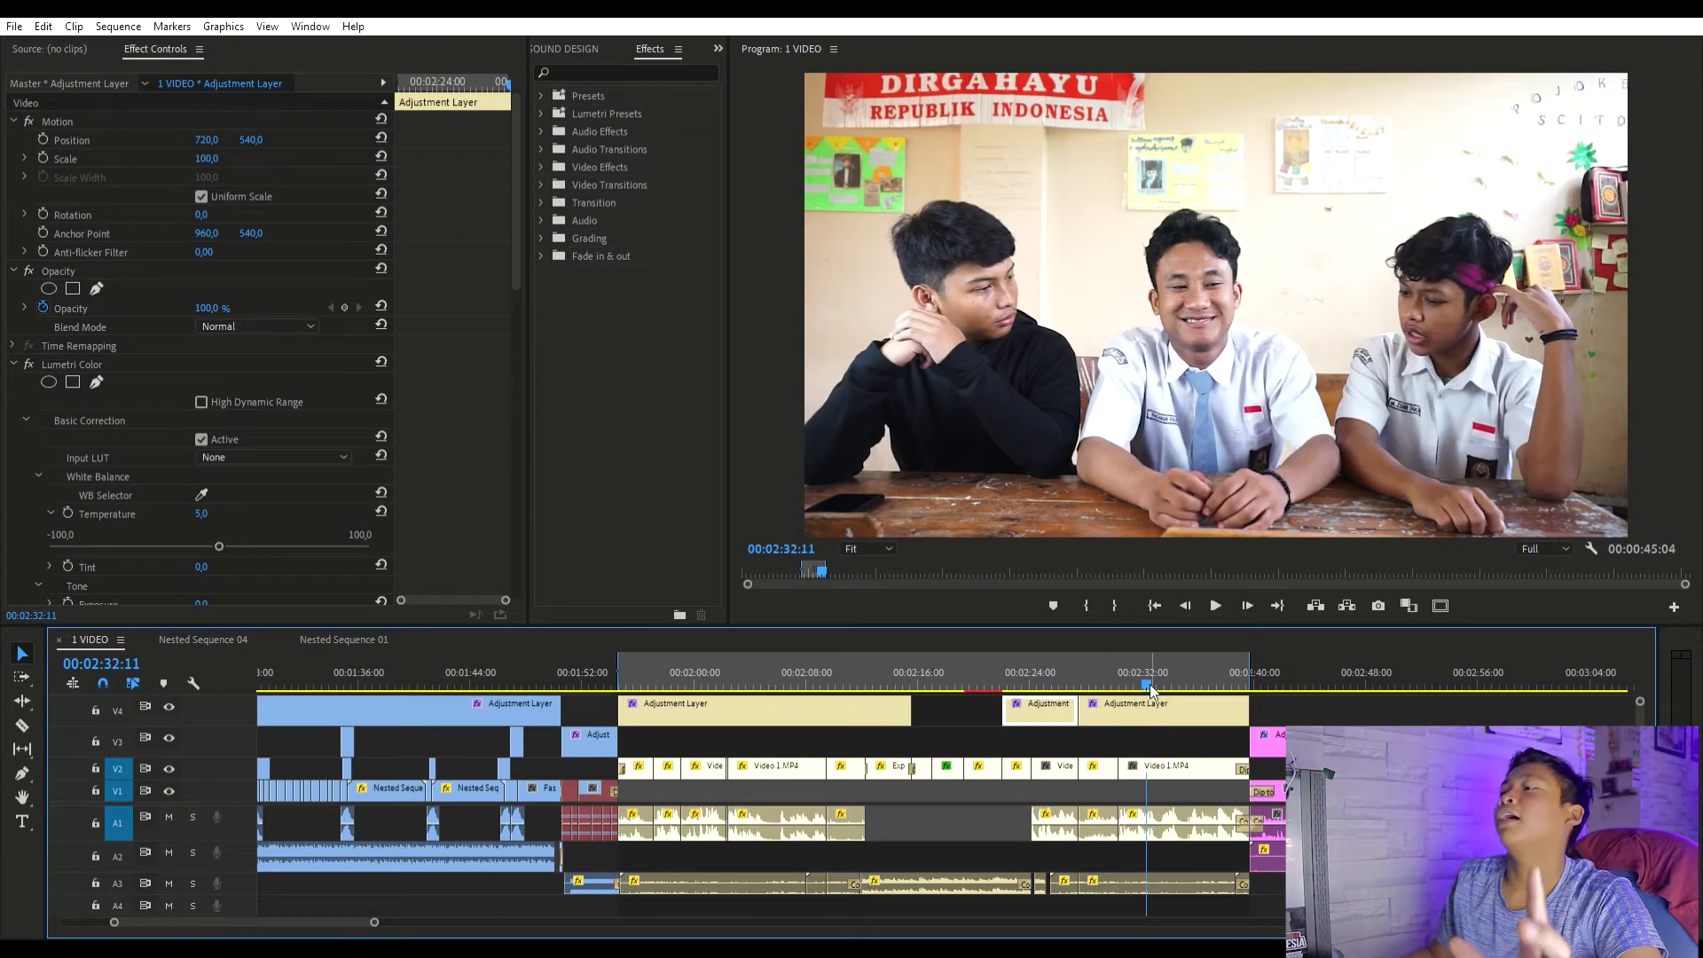
pyautogui.click(972, 726)
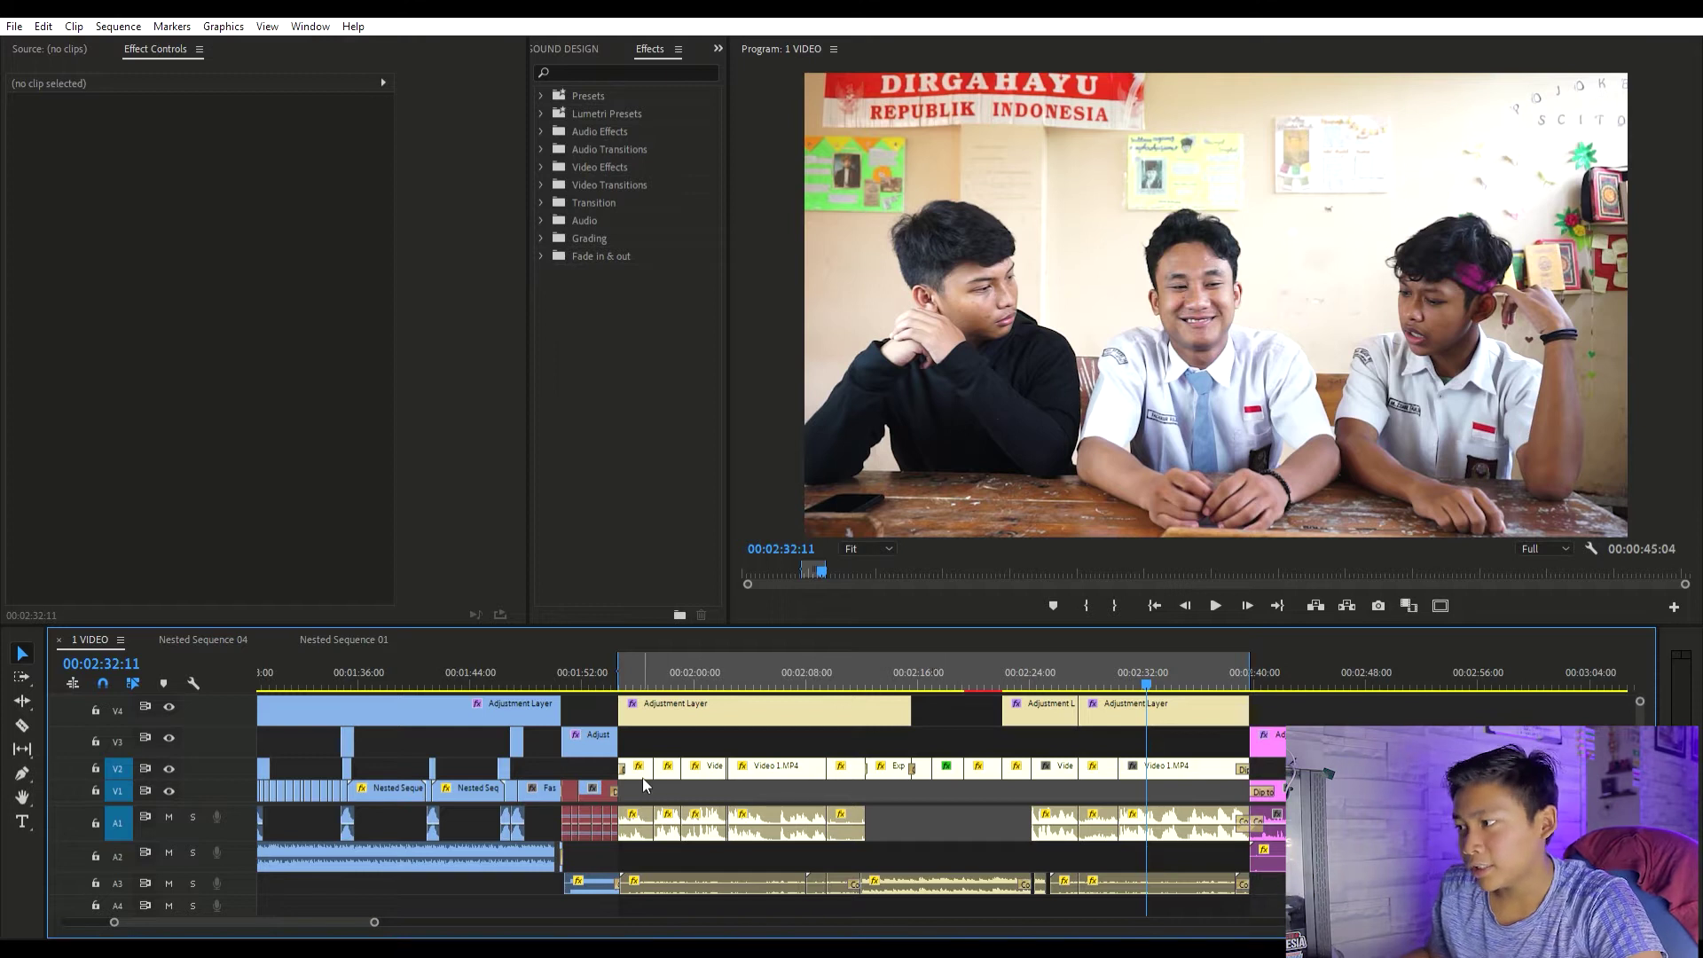
# - Select the classroom scene's audio clips on A1 and listen to the section from 00:02:02:28 to 00:02:04:14
pyautogui.moveTo(715, 792); pyautogui.dragTo(1212, 834)
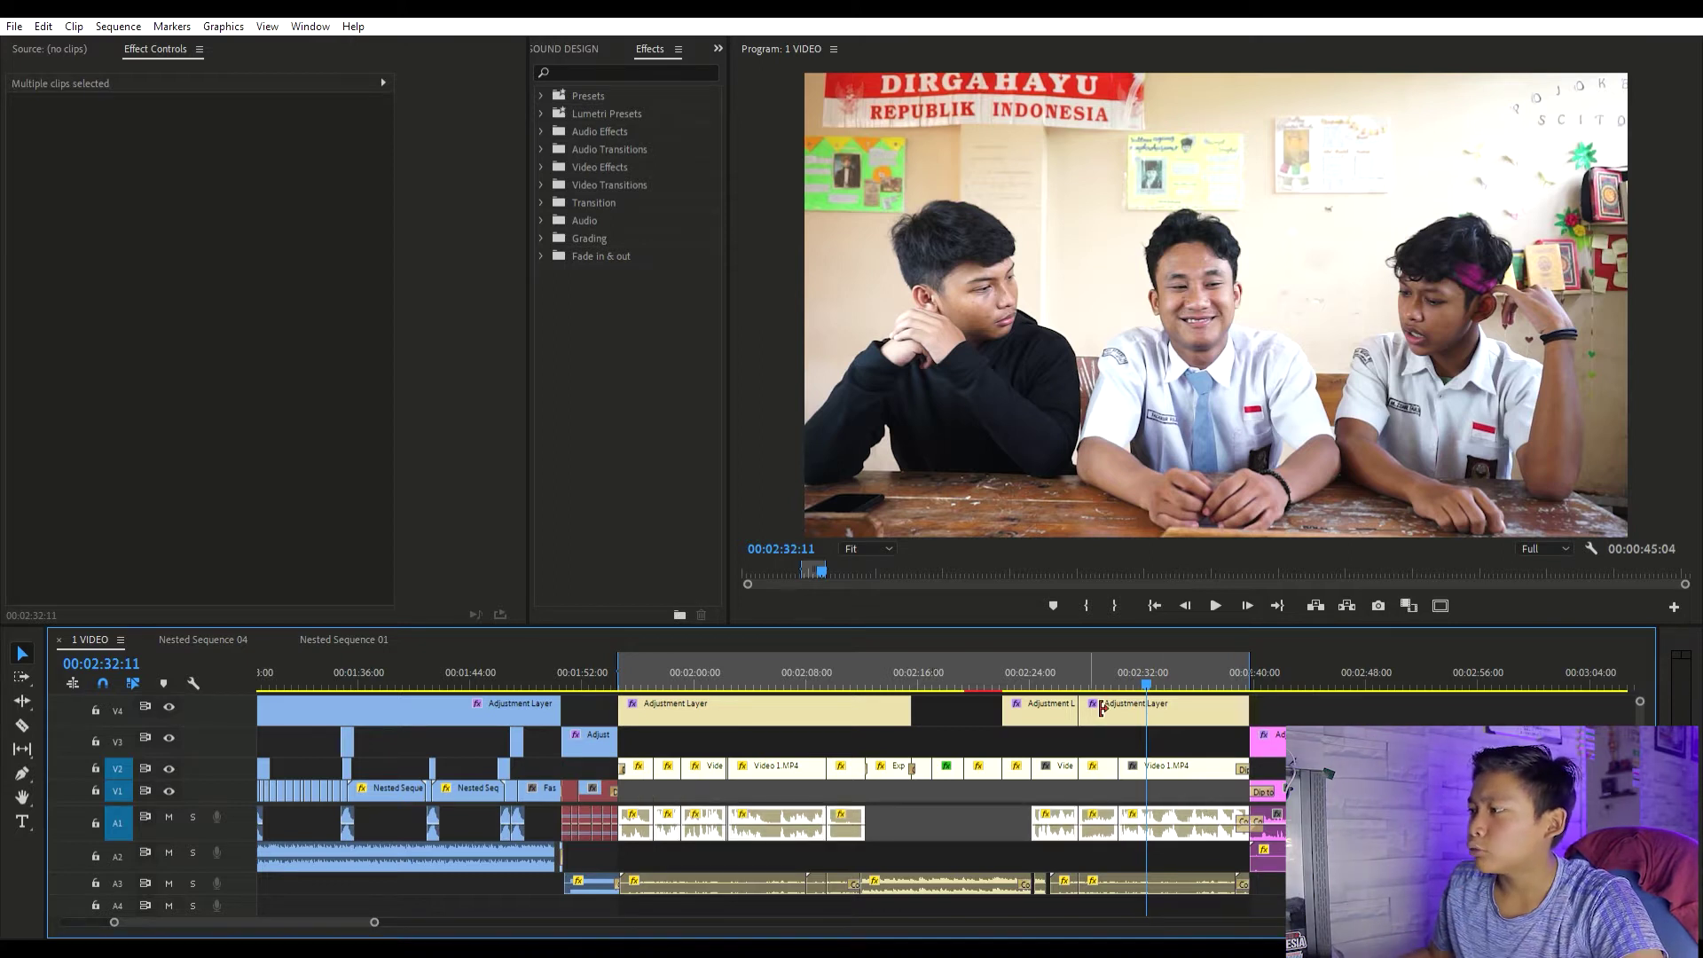
pyautogui.moveTo(1024, 672); pyautogui.dragTo(738, 676)
pyautogui.press('space')
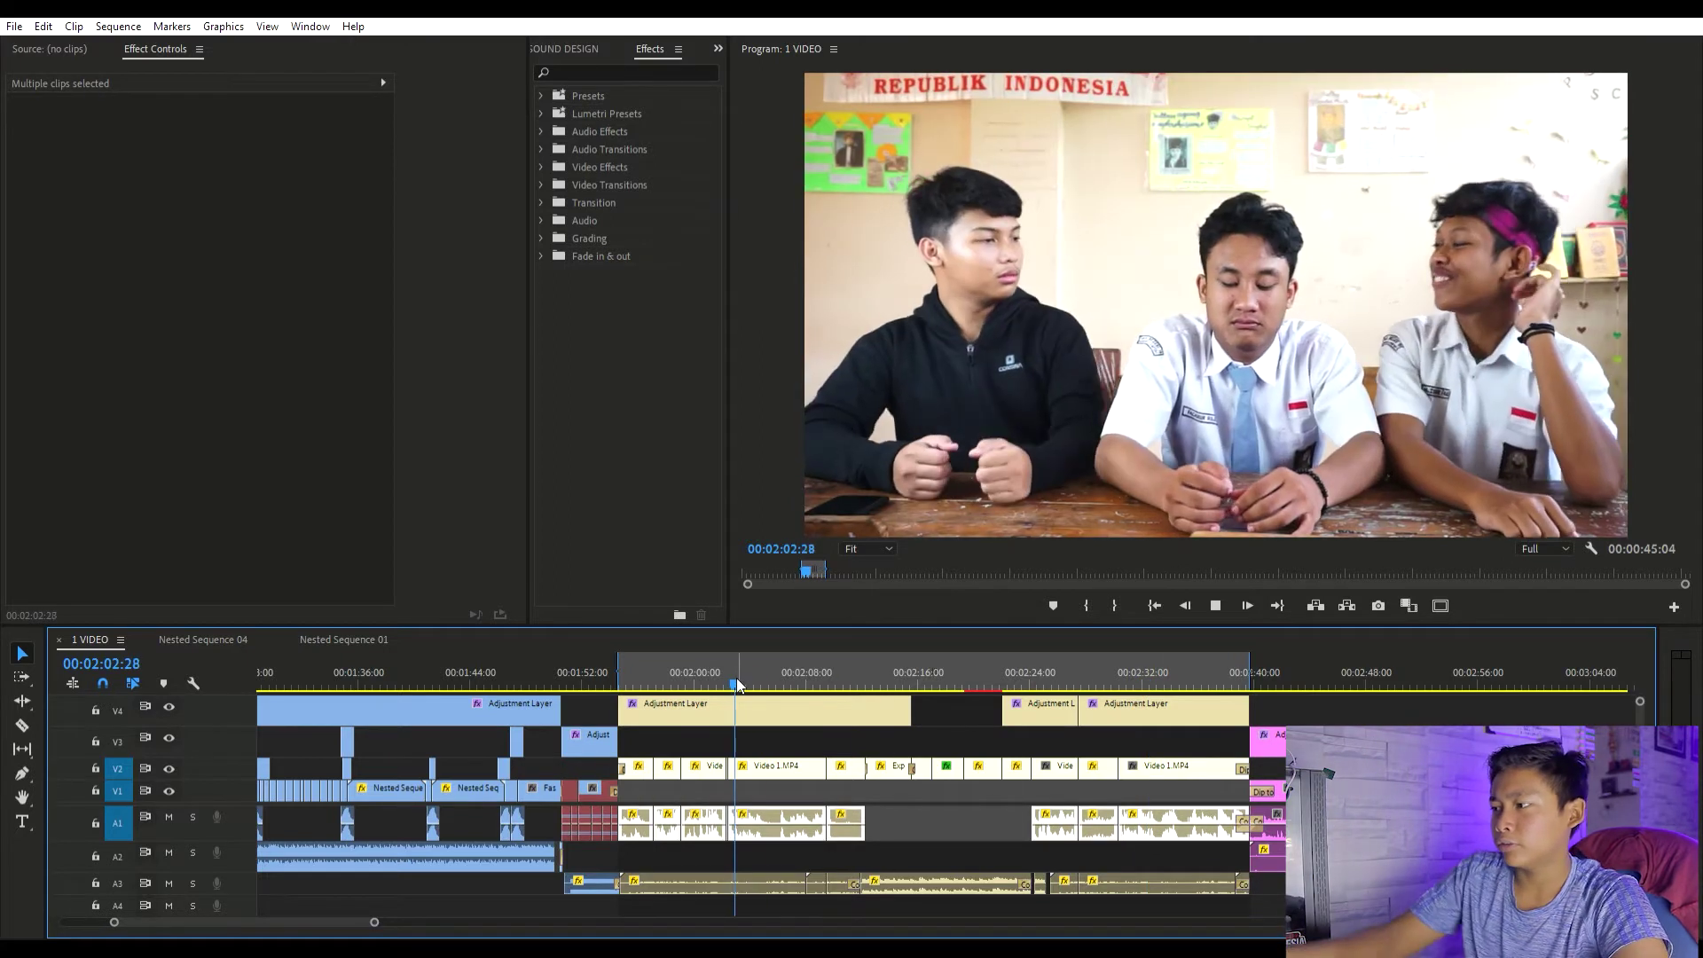
pyautogui.press('space')
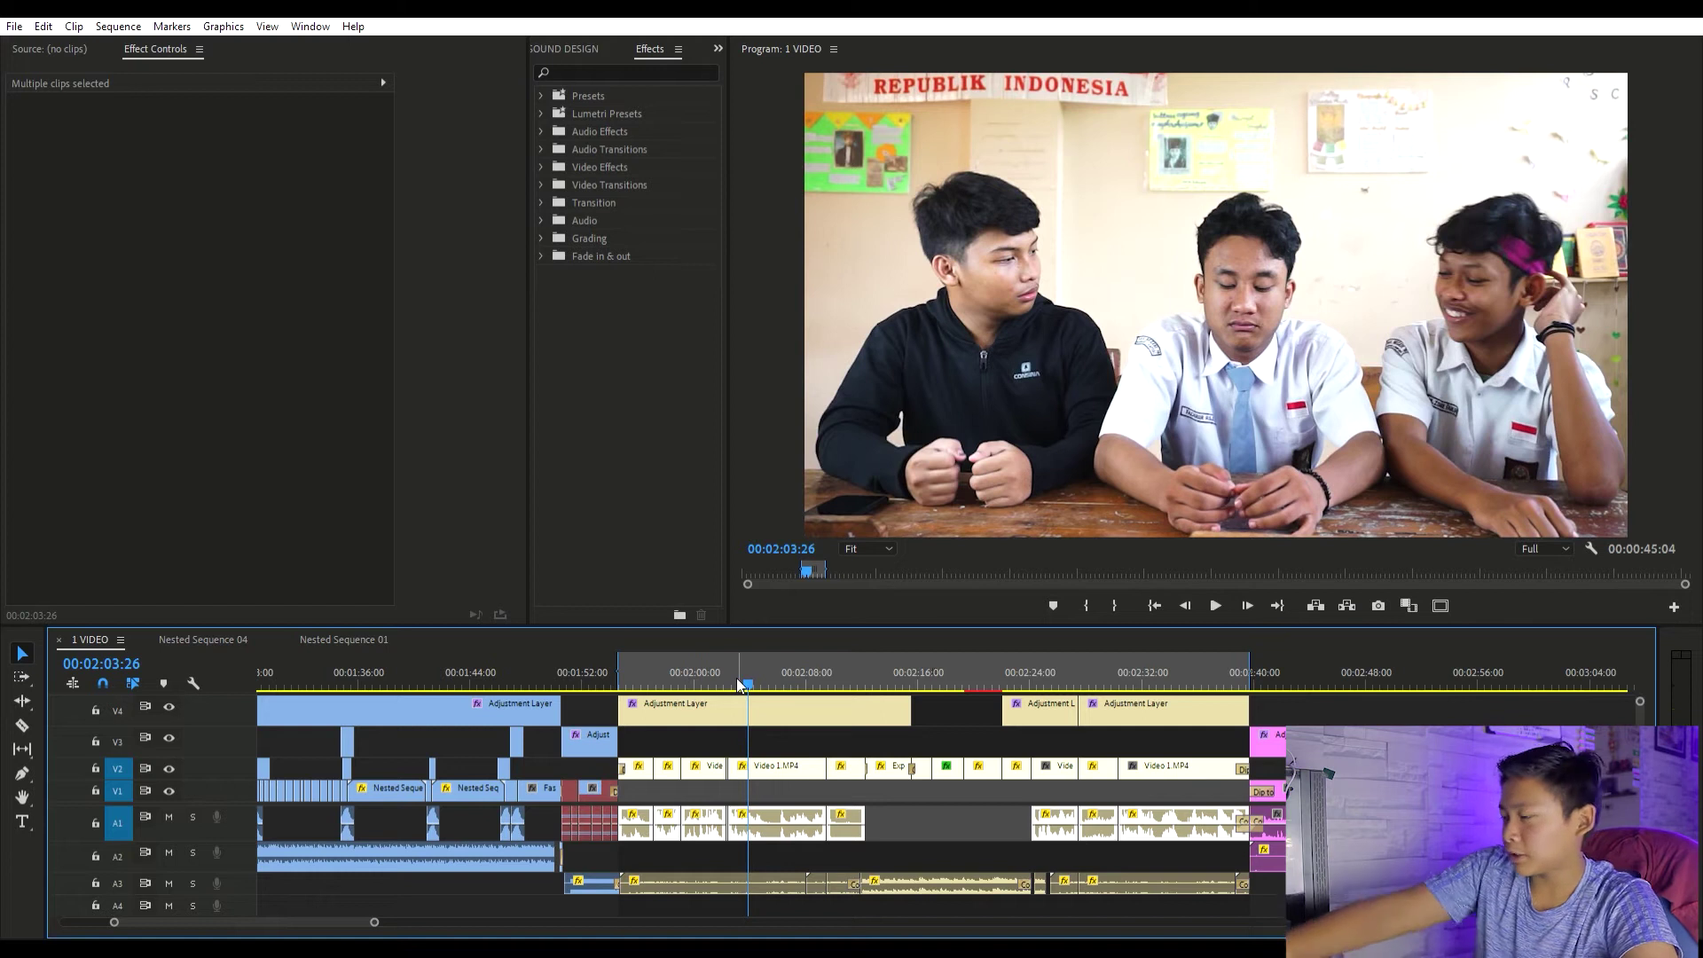
pyautogui.press('space')
pyautogui.press('space')
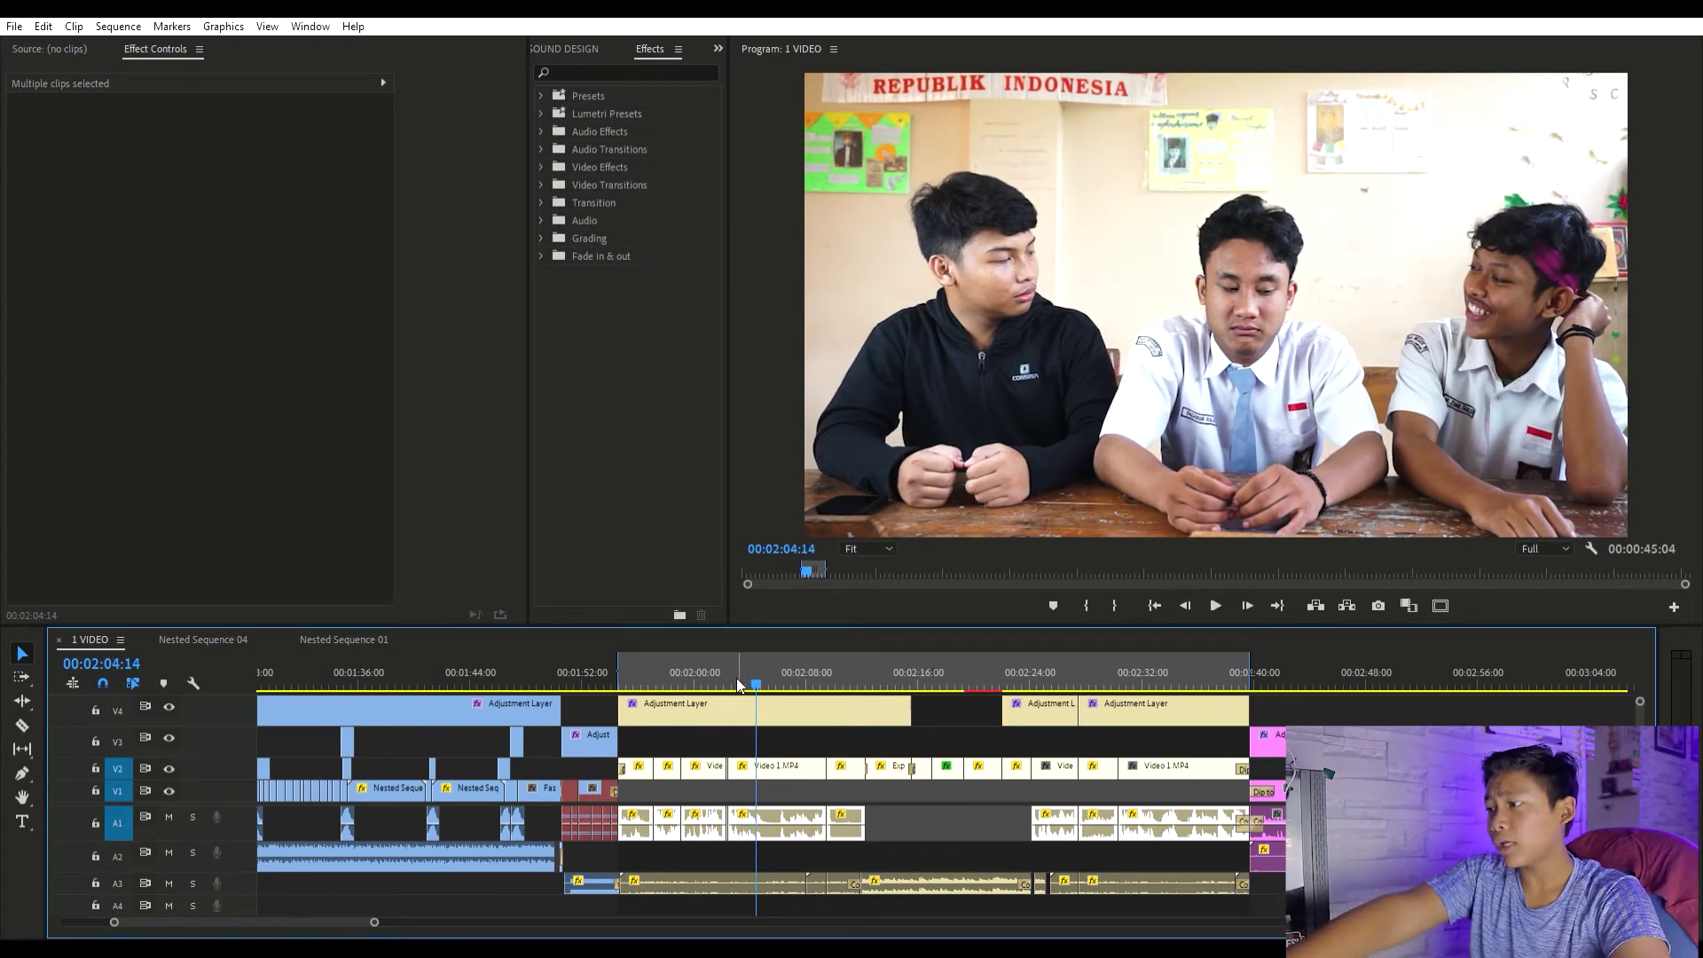
pyautogui.click(745, 736)
pyautogui.scroll(-1, 836, 900)
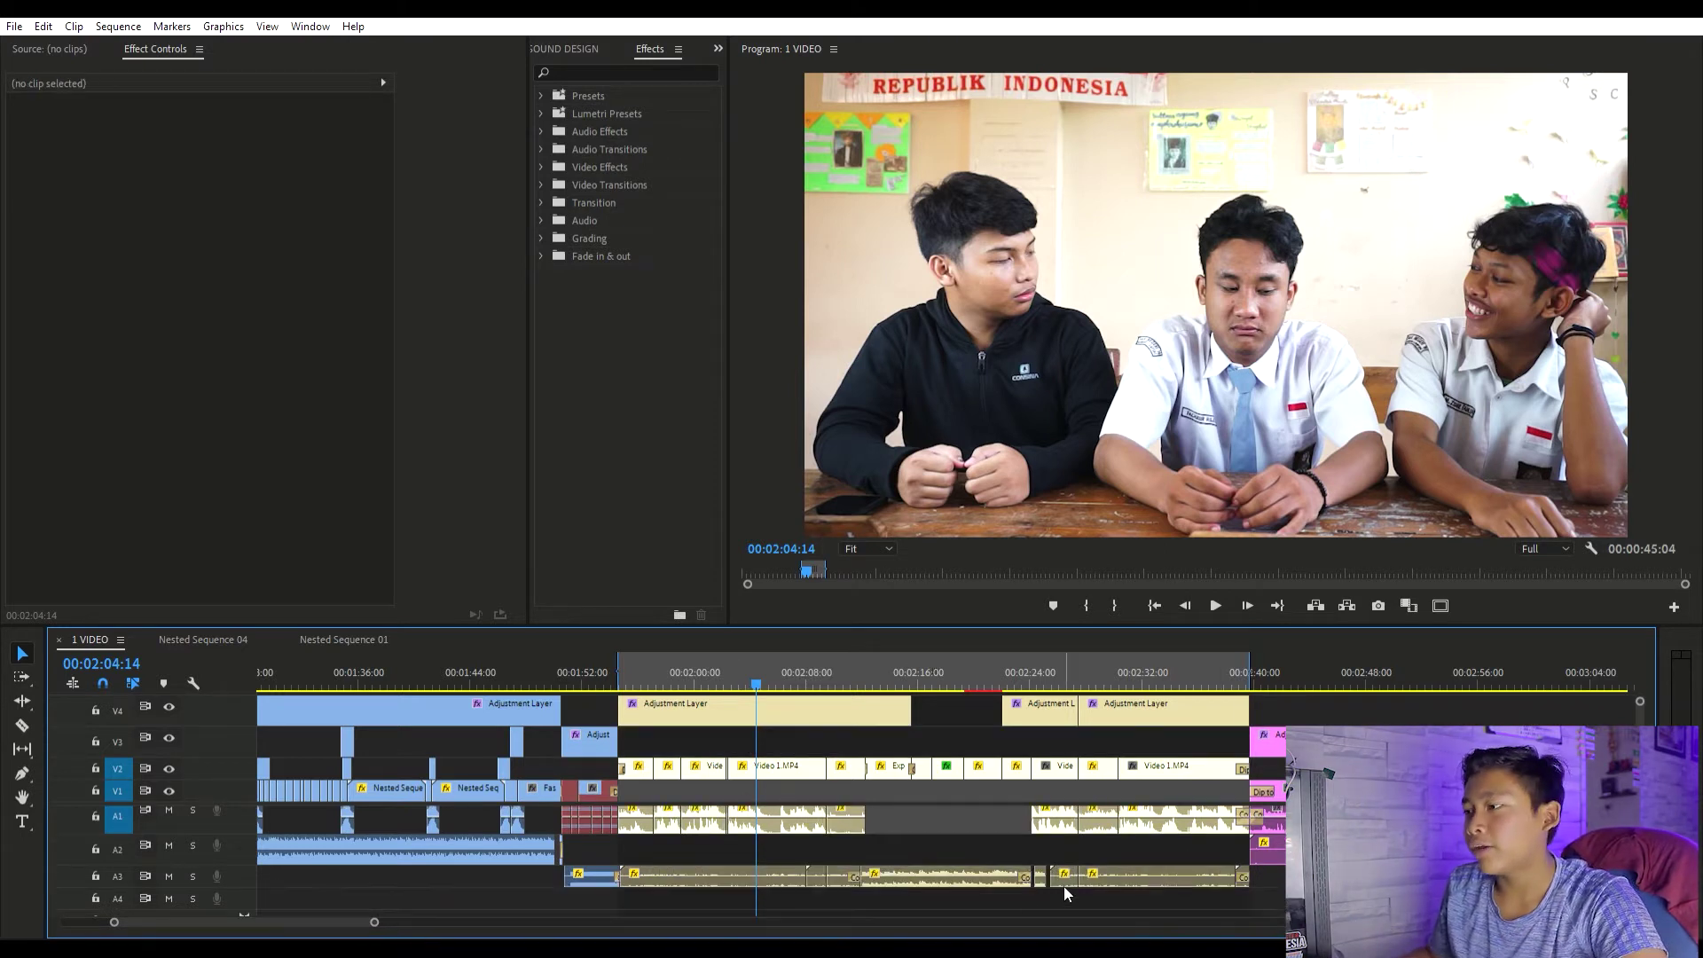
# - Select the audio clips on A3 beneath the first part of the classroom scene, and clear the selection
pyautogui.scroll(3, 880, 891)
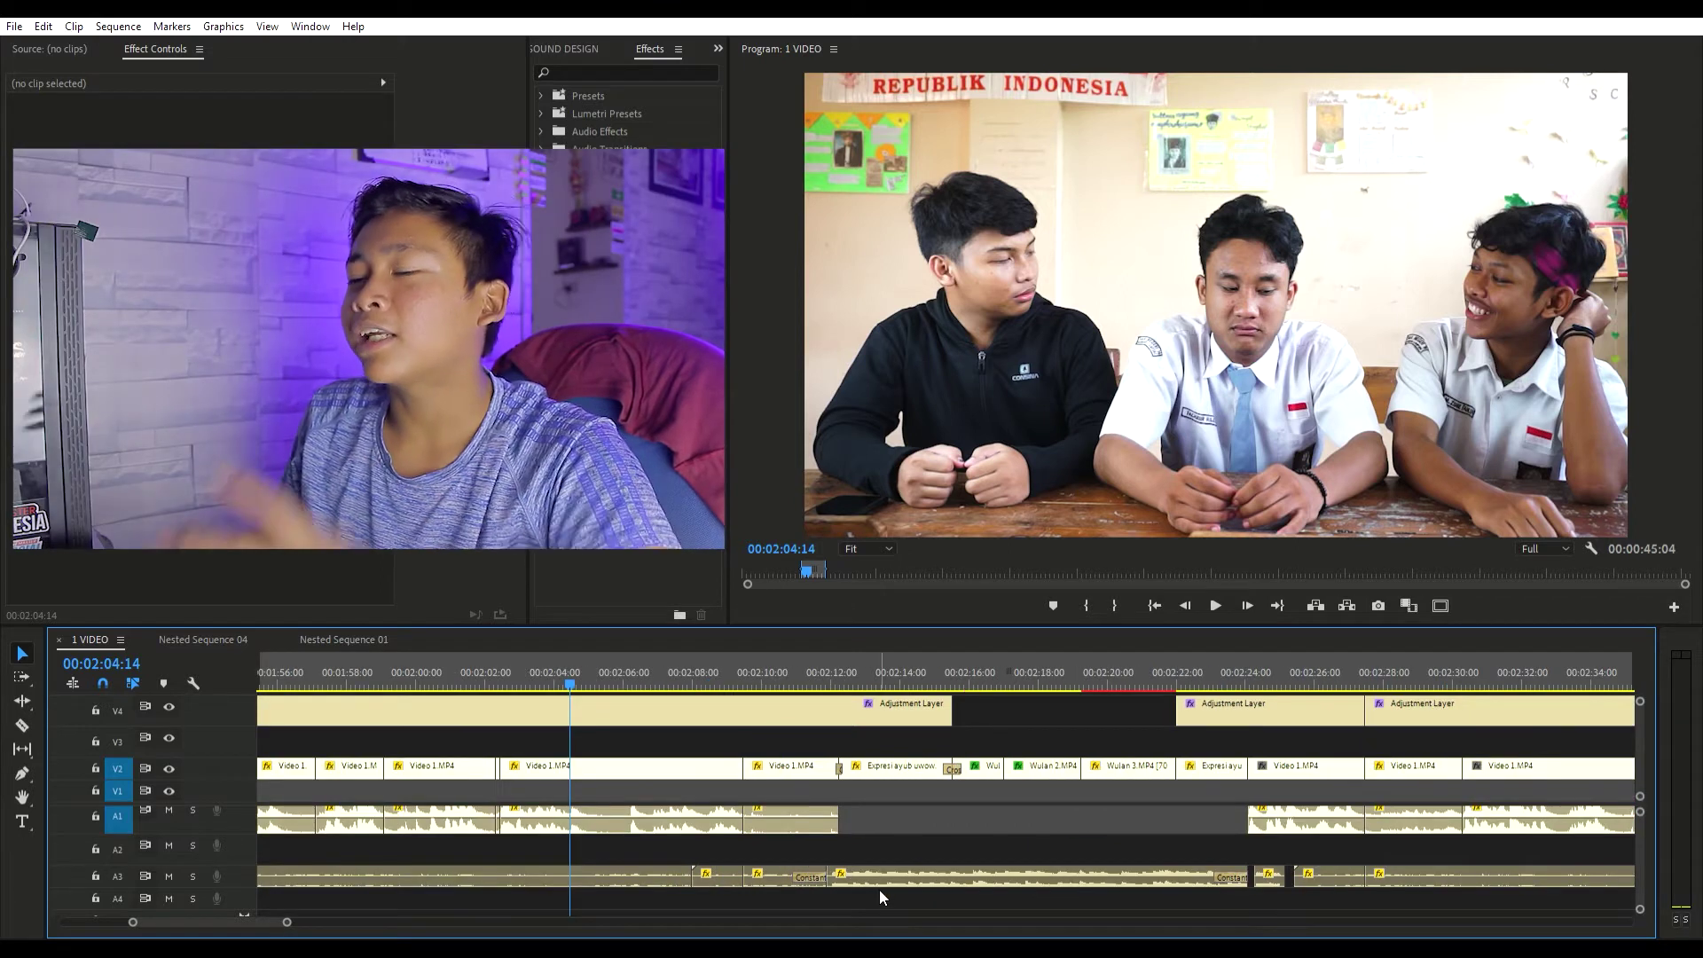
pyautogui.moveTo(668, 895); pyautogui.dragTo(554, 862)
pyautogui.scroll(2, 639, 852)
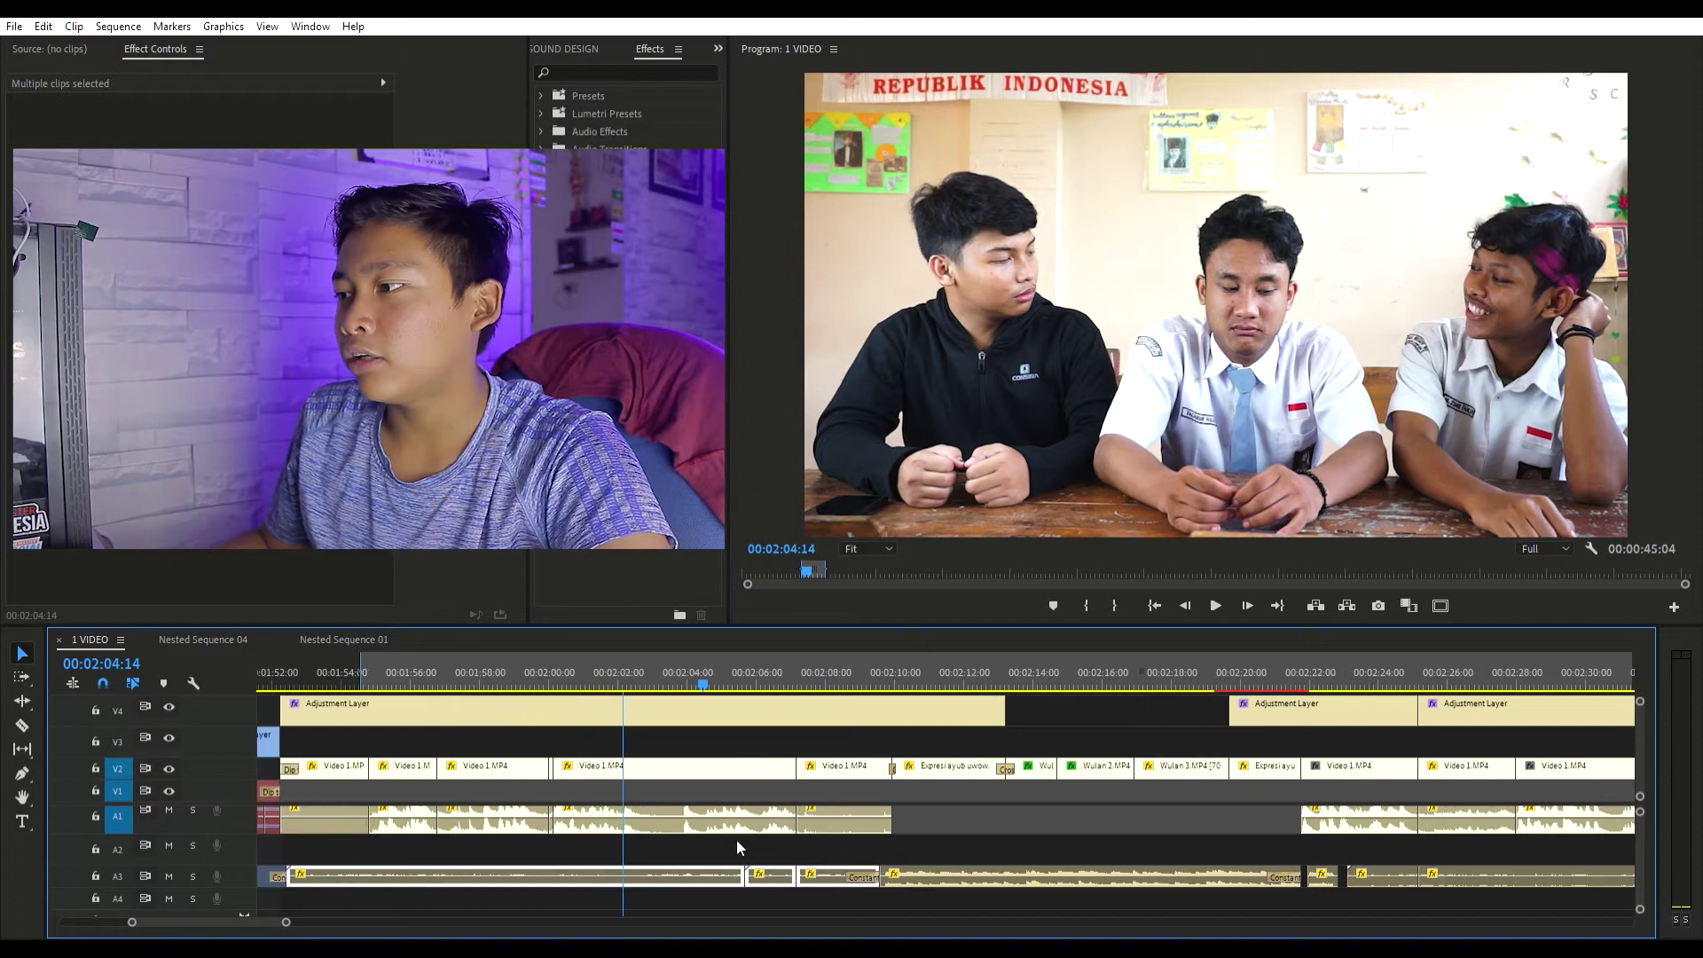
pyautogui.click(795, 837)
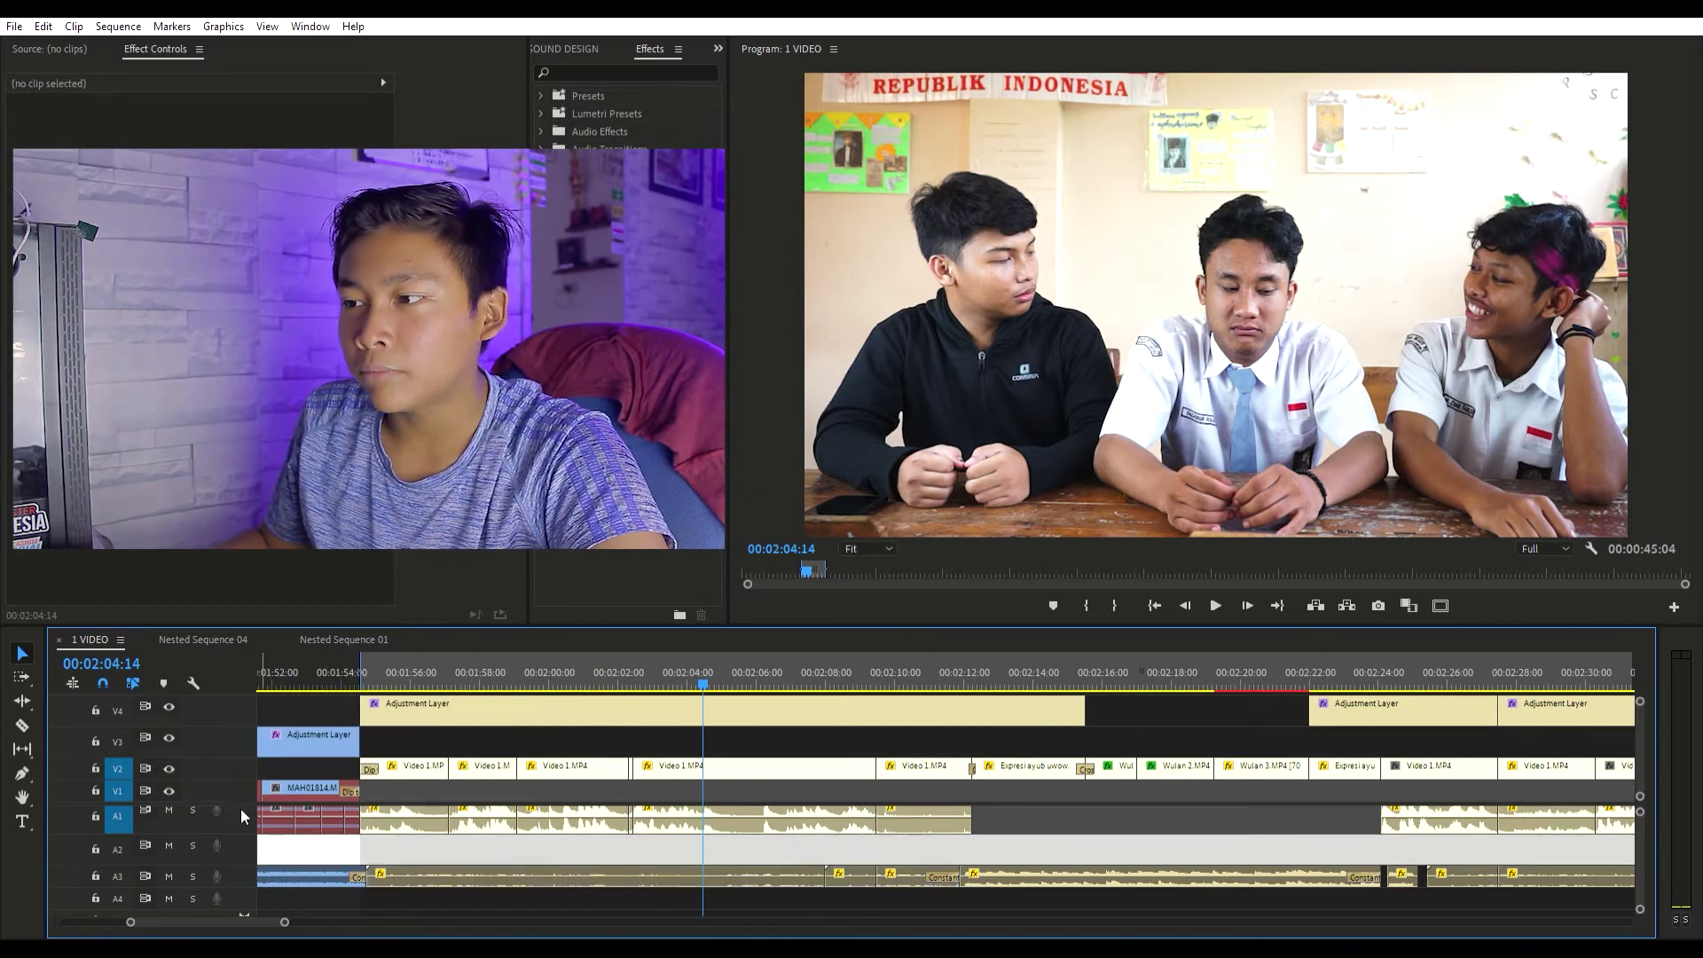
# - Mute audio track A1 and listen to the remaining audio from 00:02:01:05 to 00:02:09:25
pyautogui.click(168, 811)
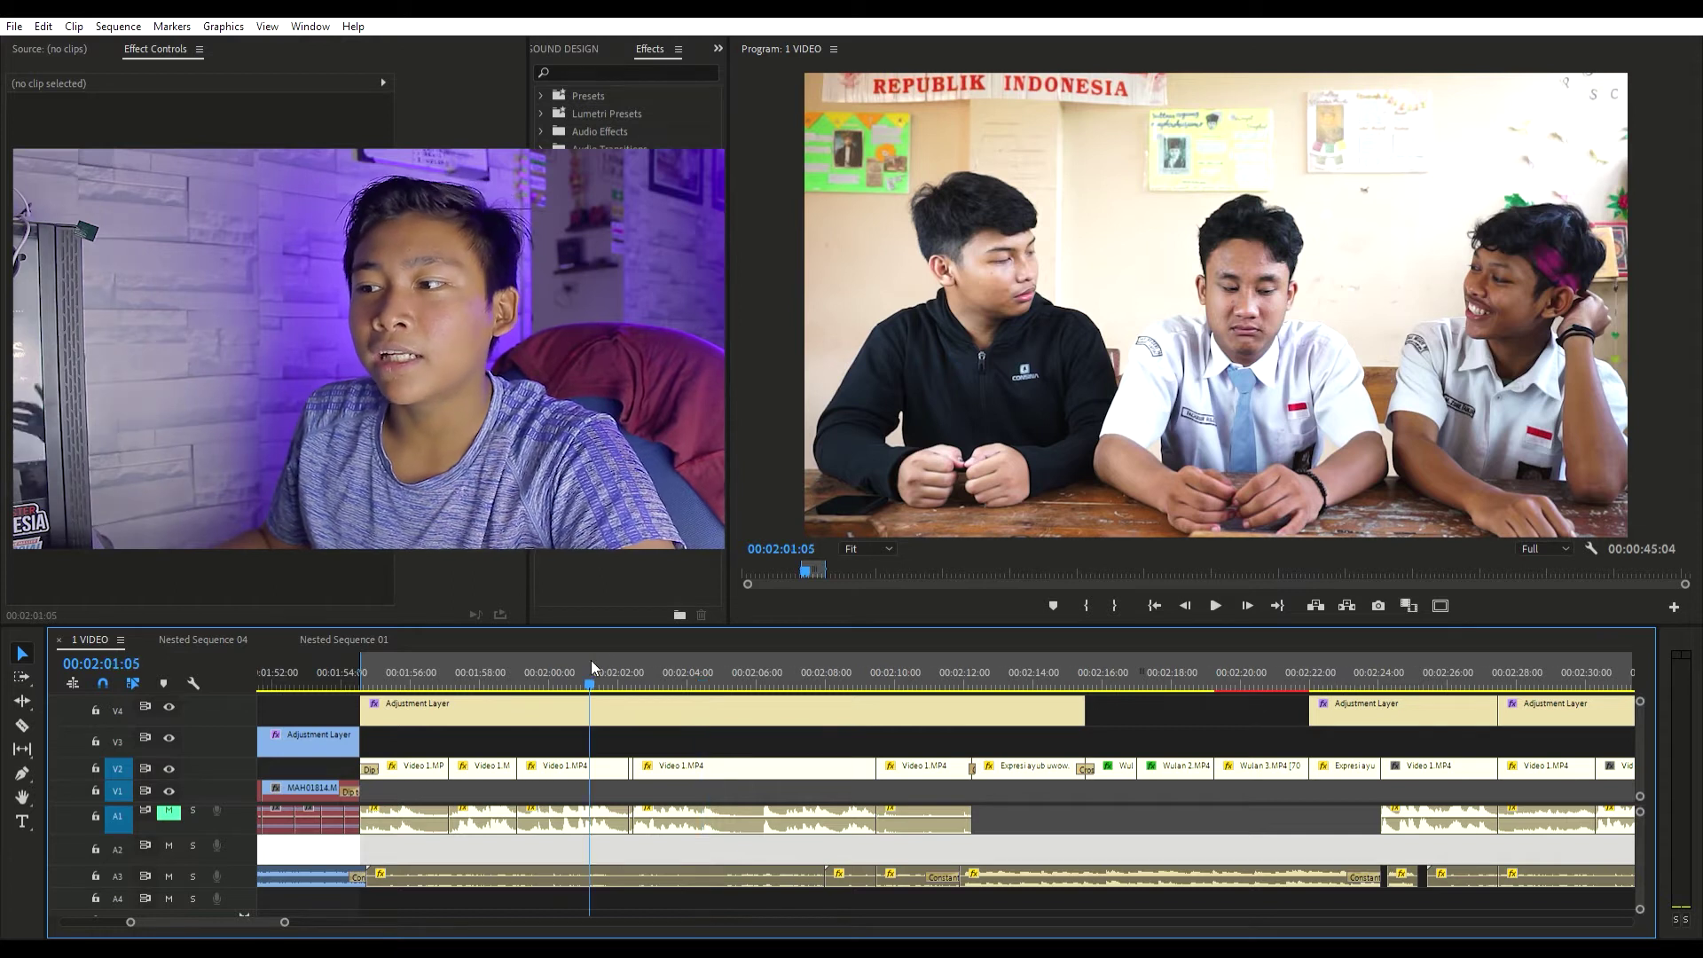
pyautogui.press('space')
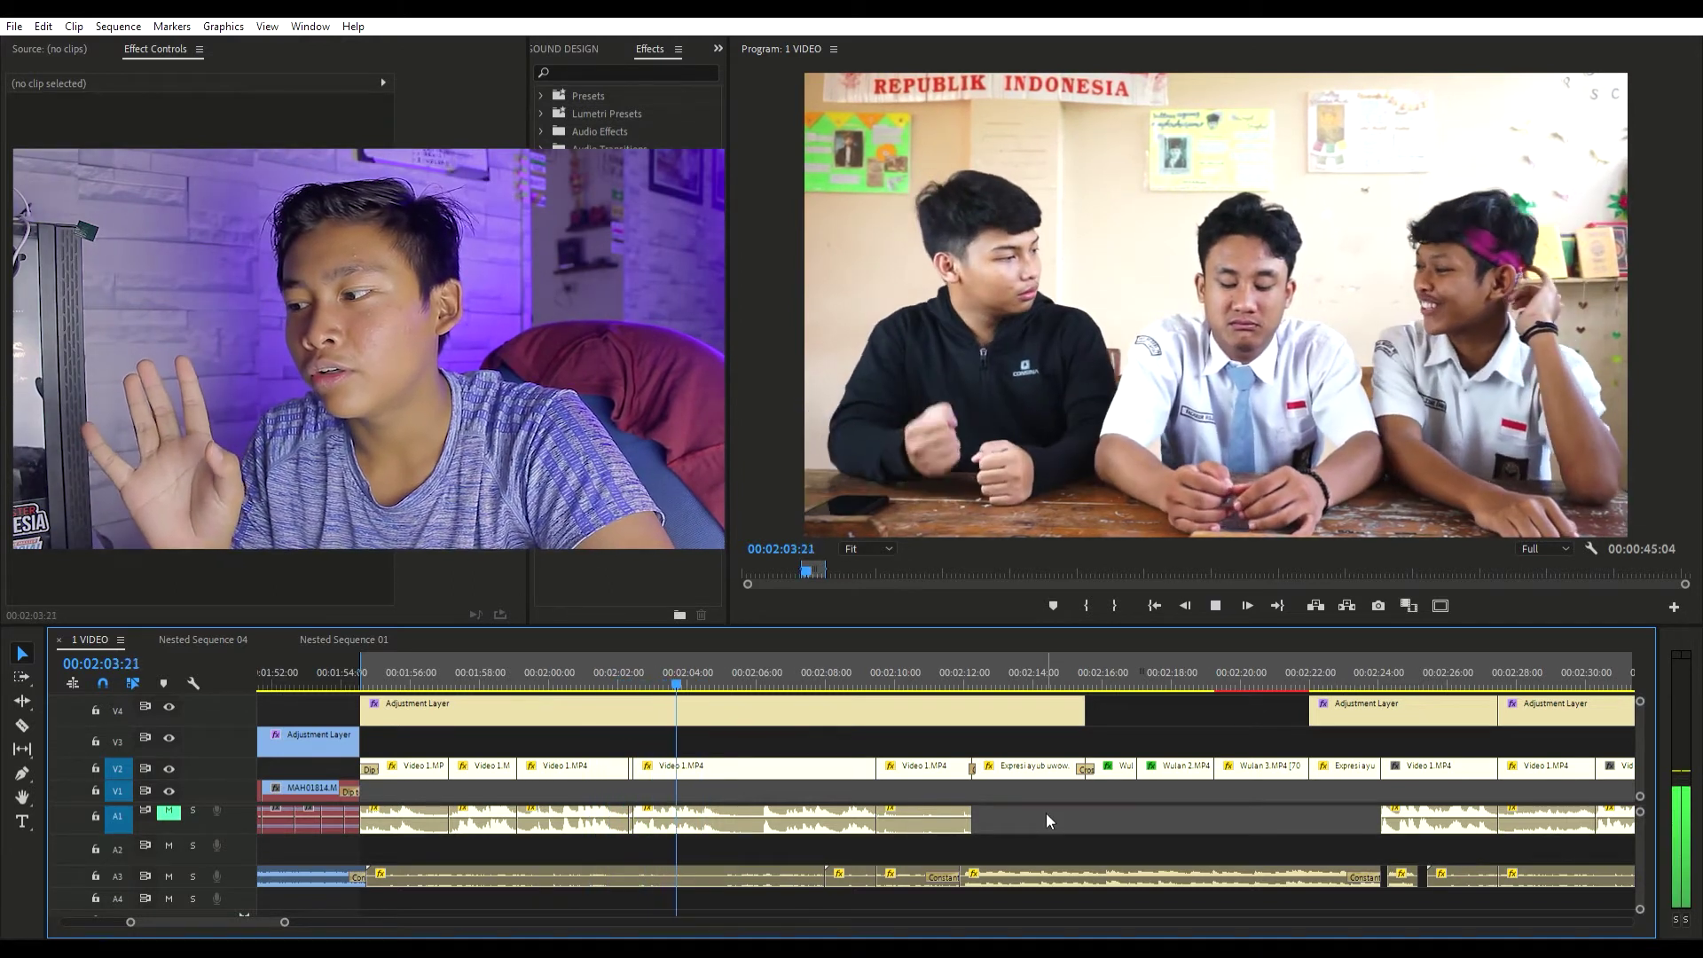
pyautogui.press('space')
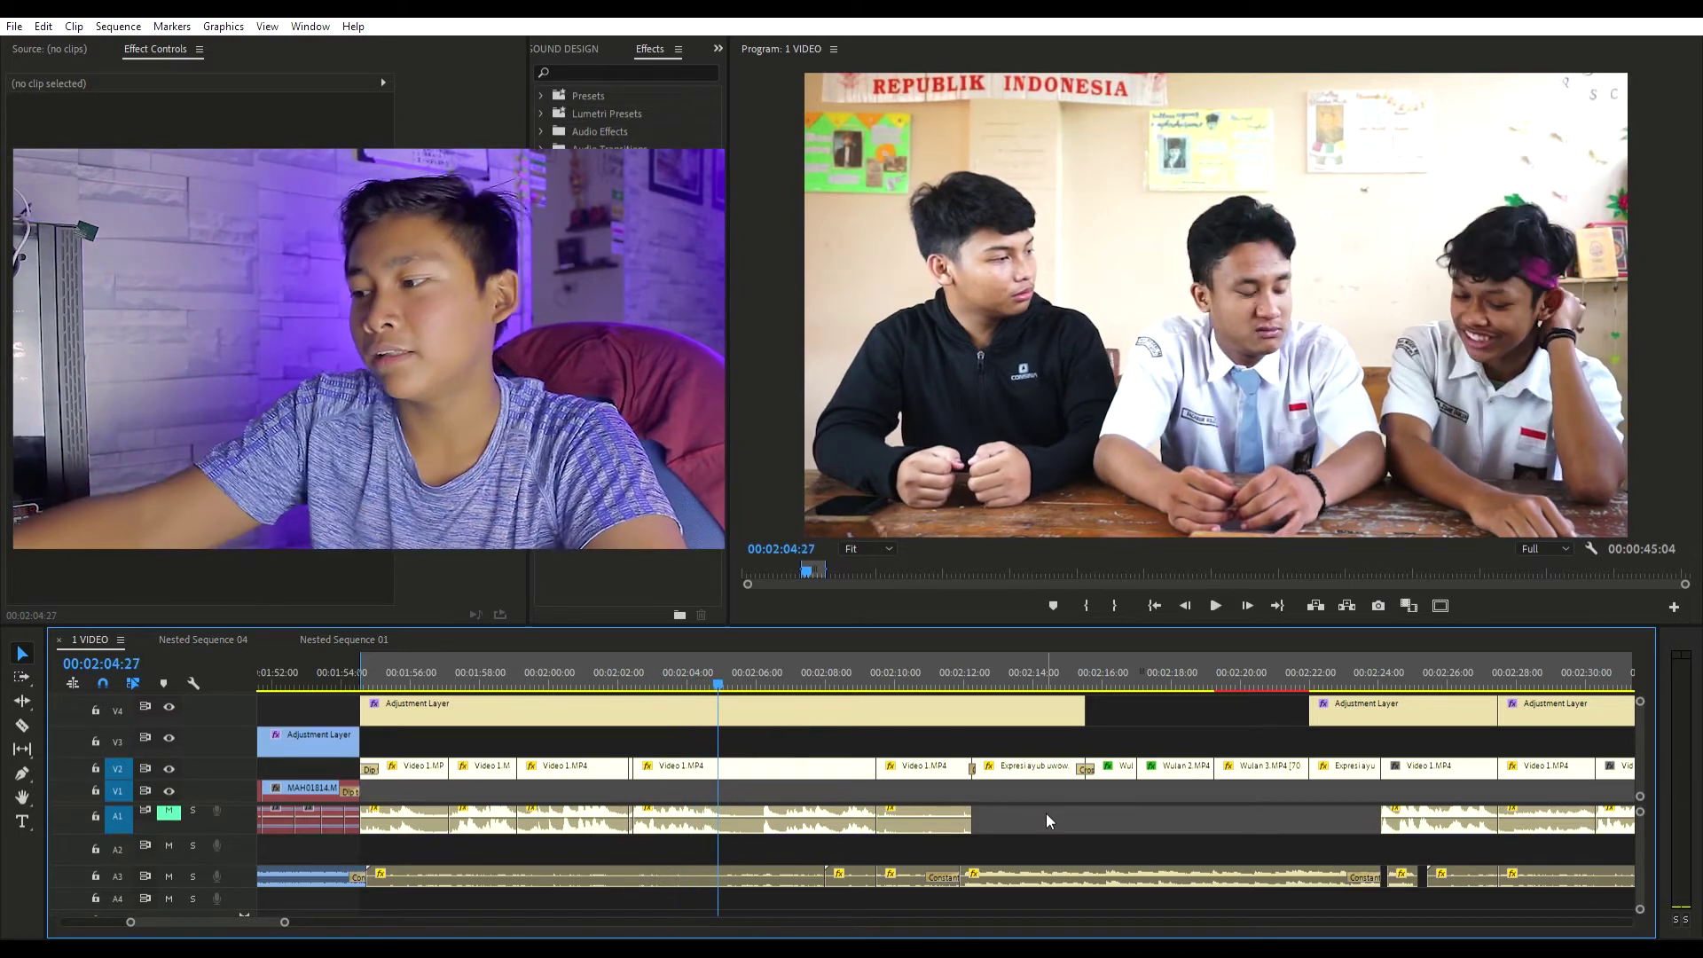
pyautogui.press('space')
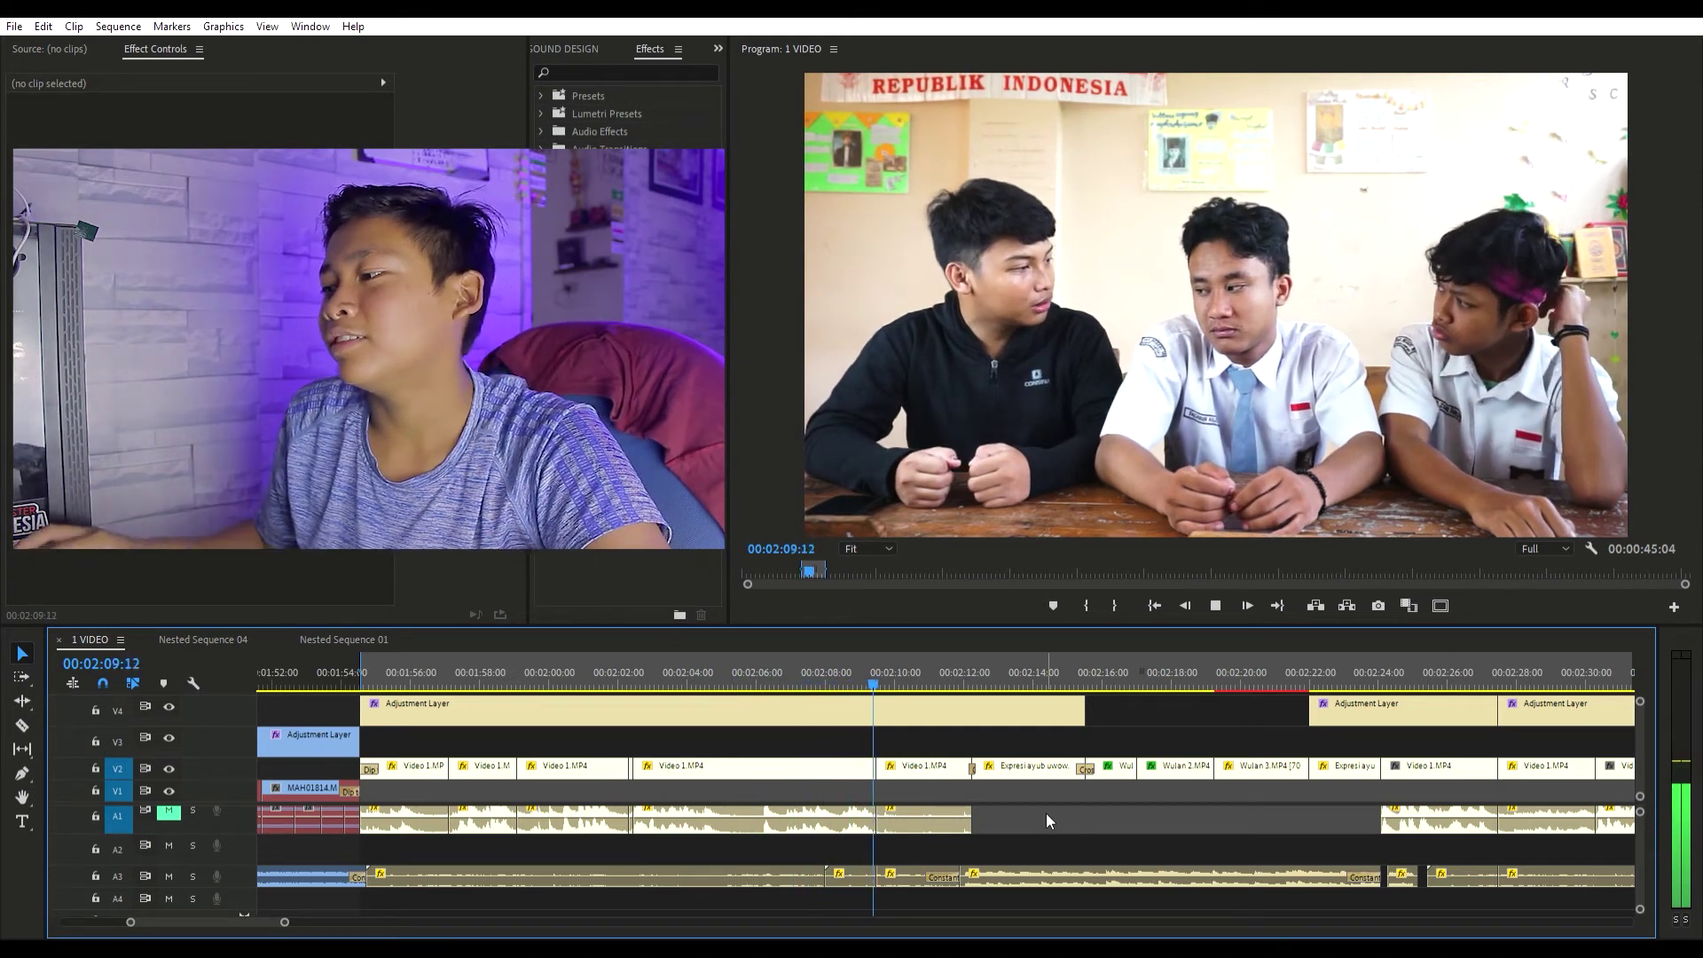
pyautogui.press('space')
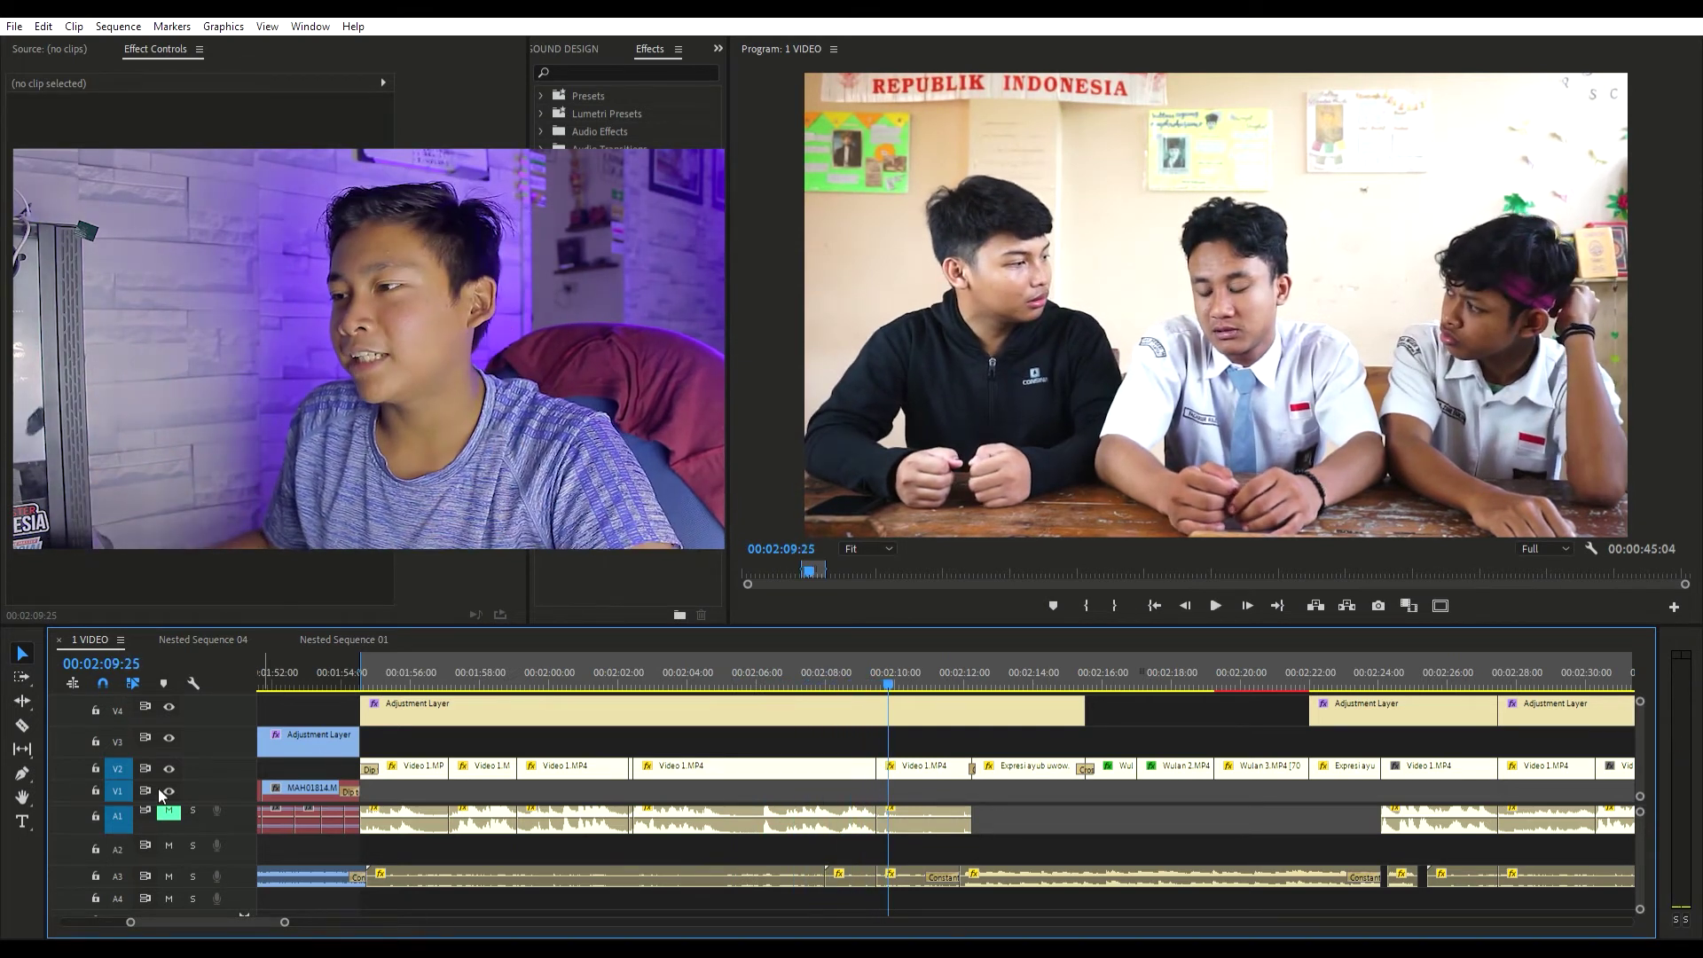
# - Unmute audio track A1 and listen to the change from the group shot to the boy's close-up, from 00:02:09:25 to 00:02:15:11
pyautogui.scroll(-3, 951, 804)
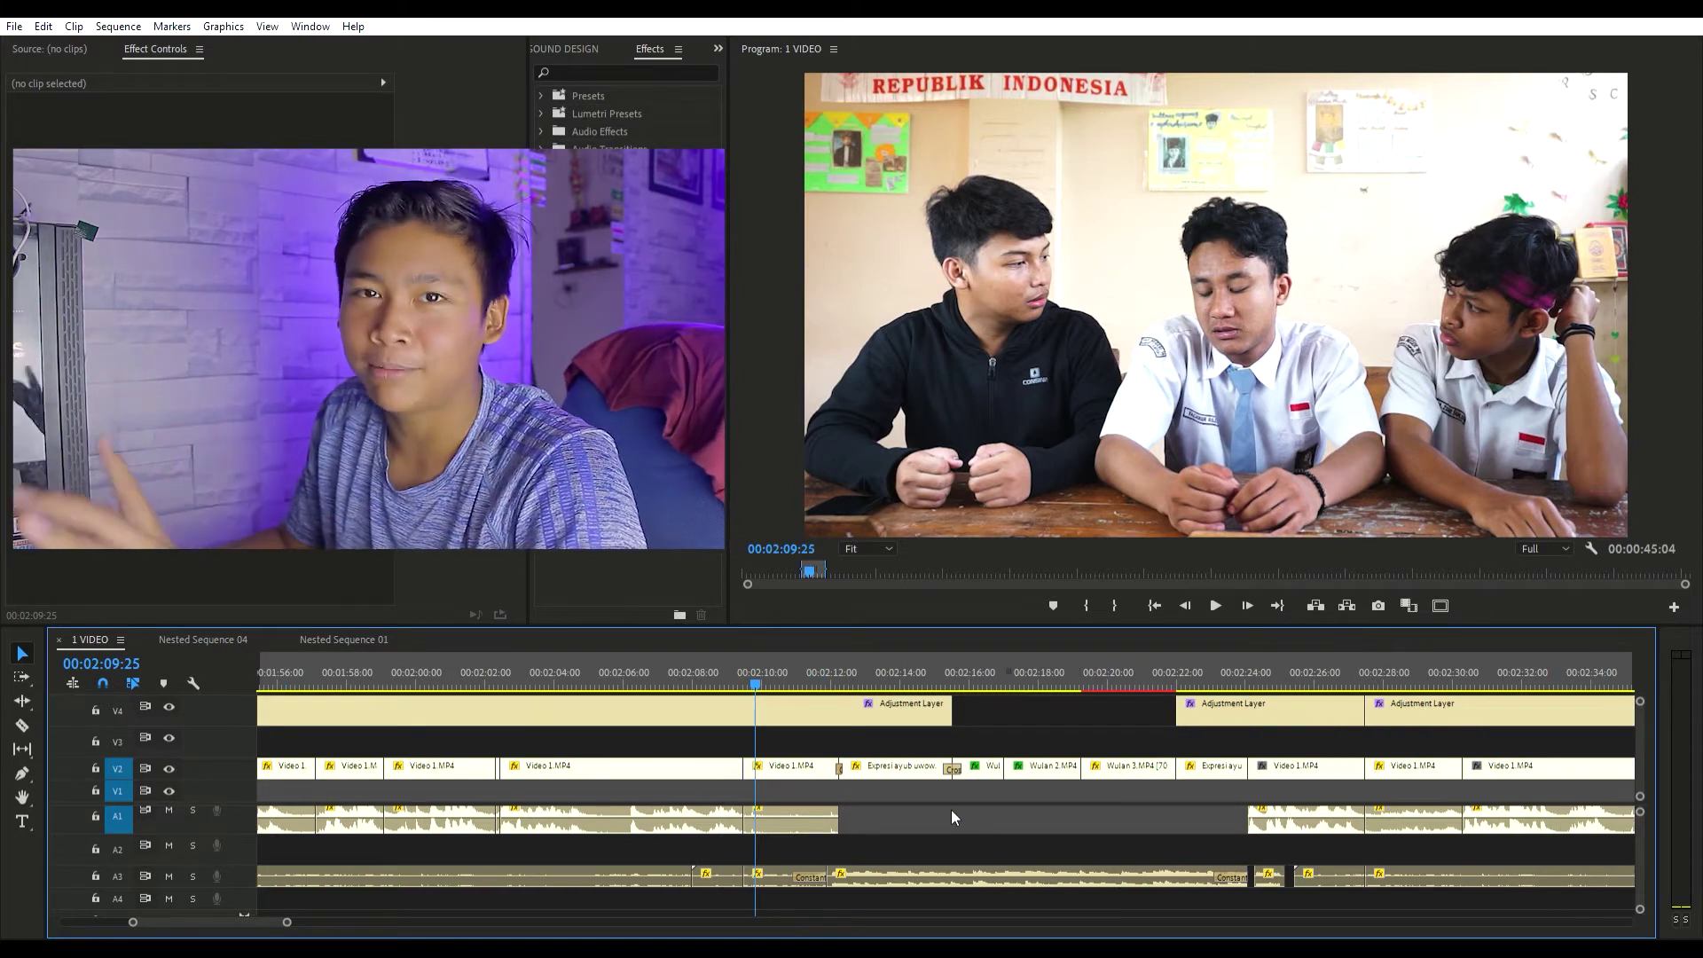
pyautogui.press('space')
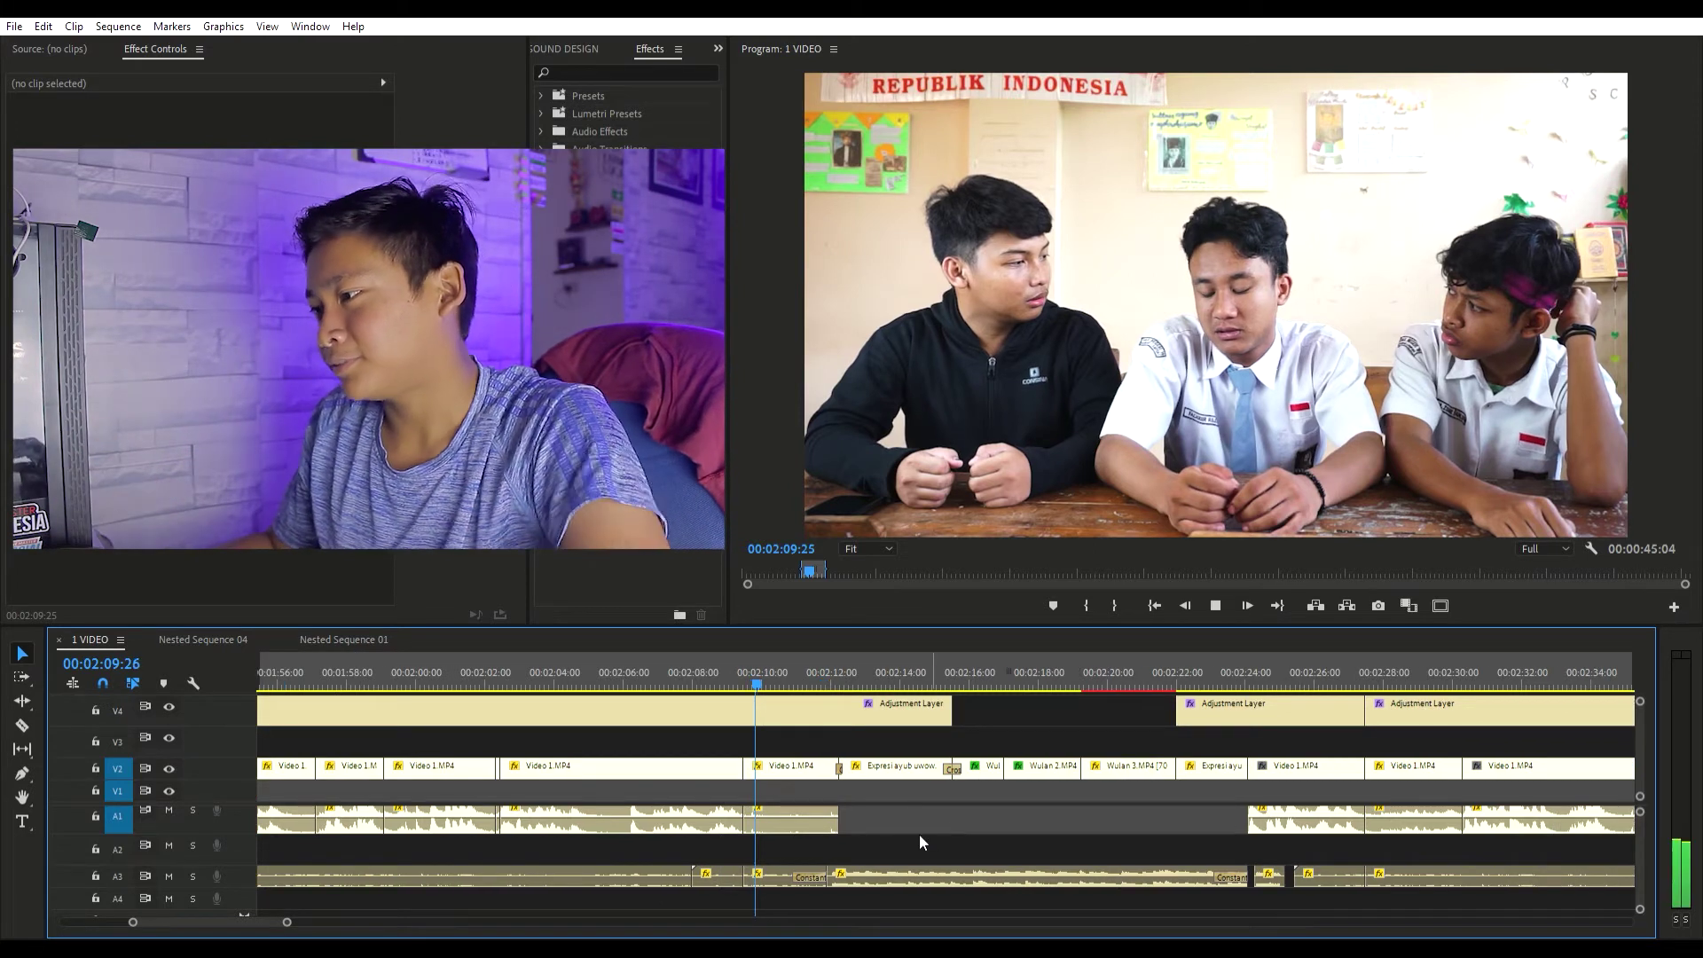
pyautogui.press('space')
pyautogui.scroll(-2, 786, 768)
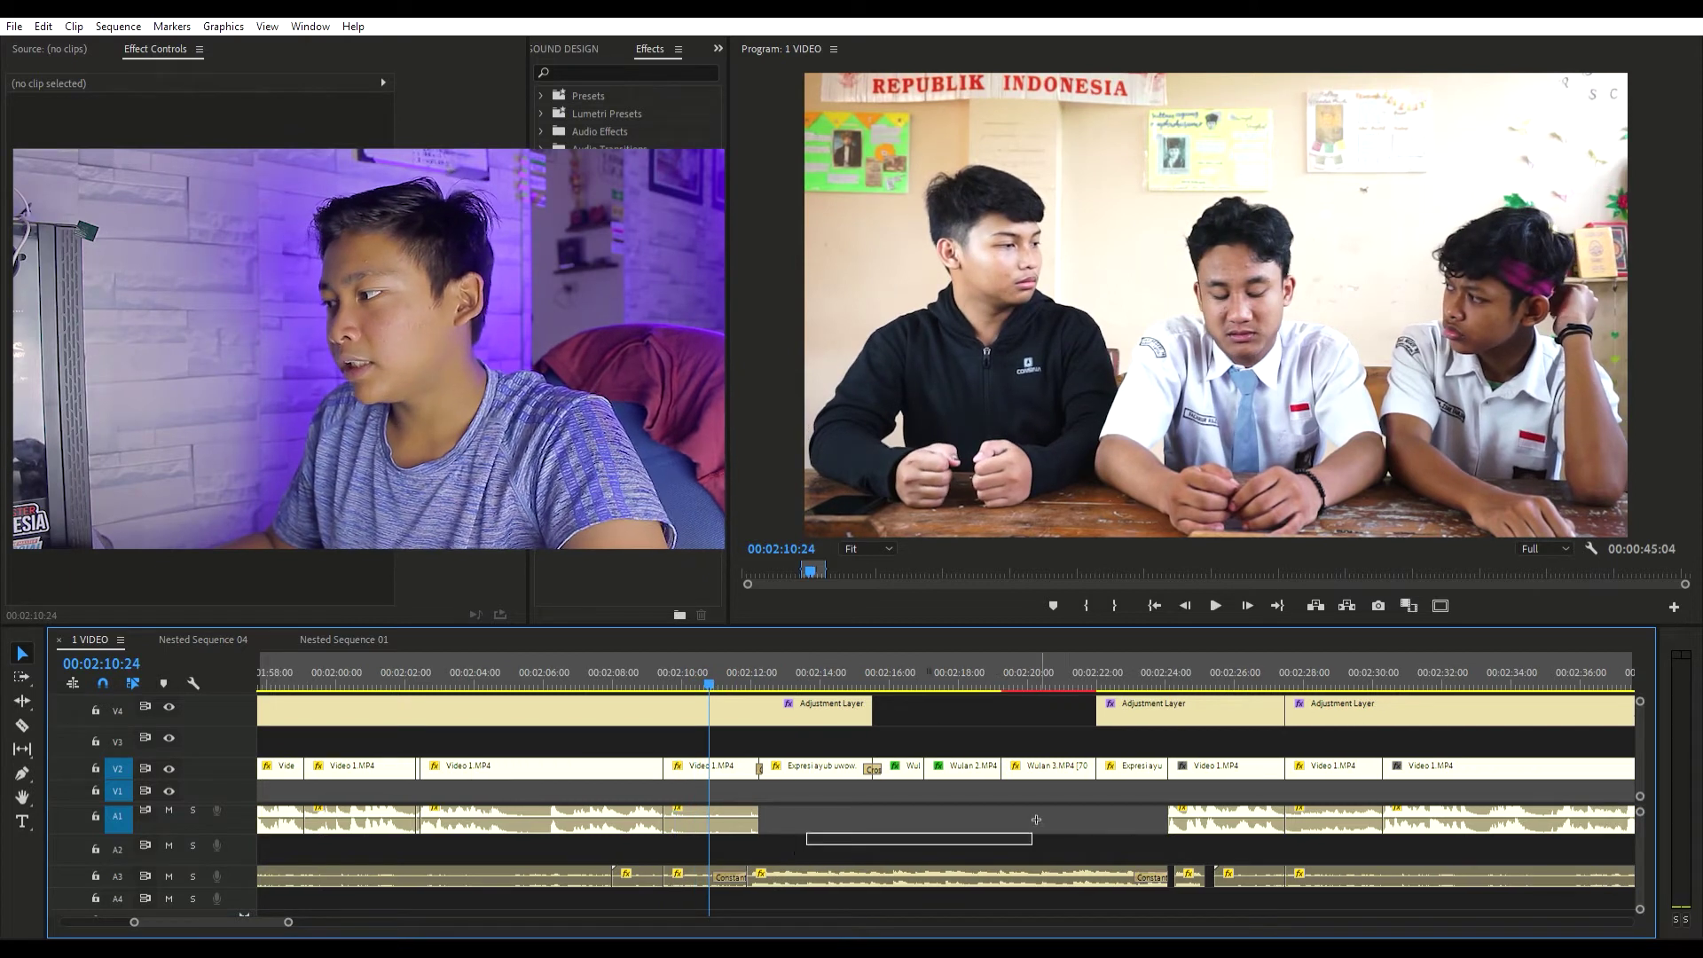
pyautogui.moveTo(773, 652); pyautogui.dragTo(720, 659)
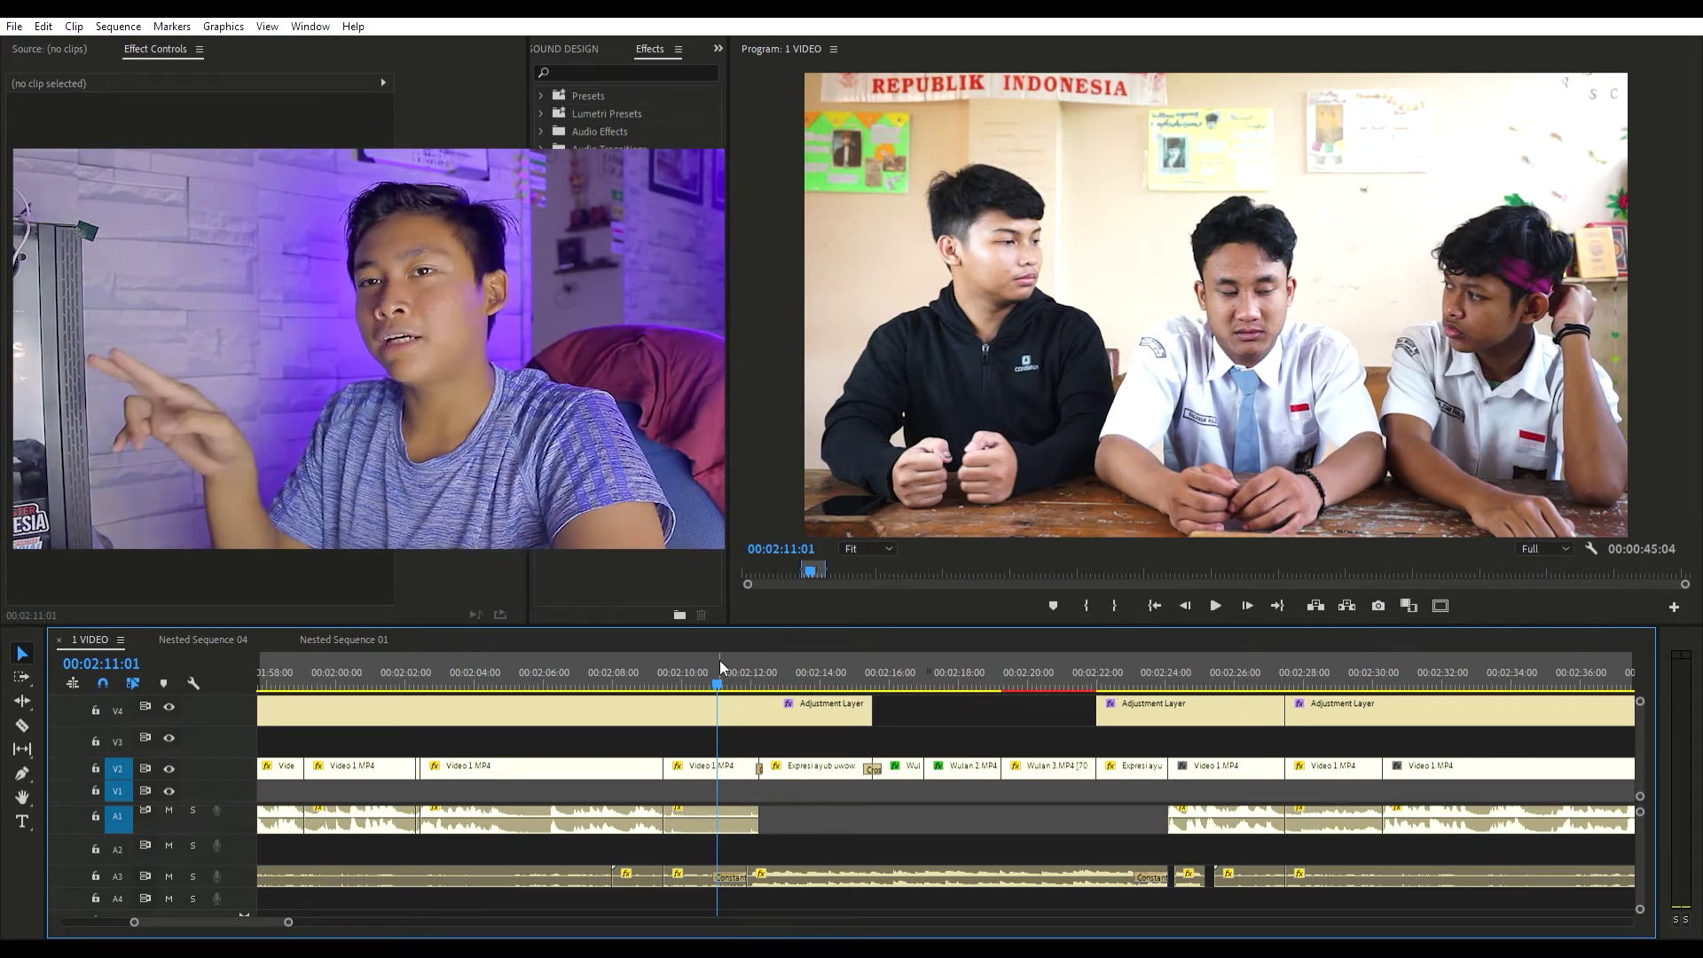
pyautogui.press('space')
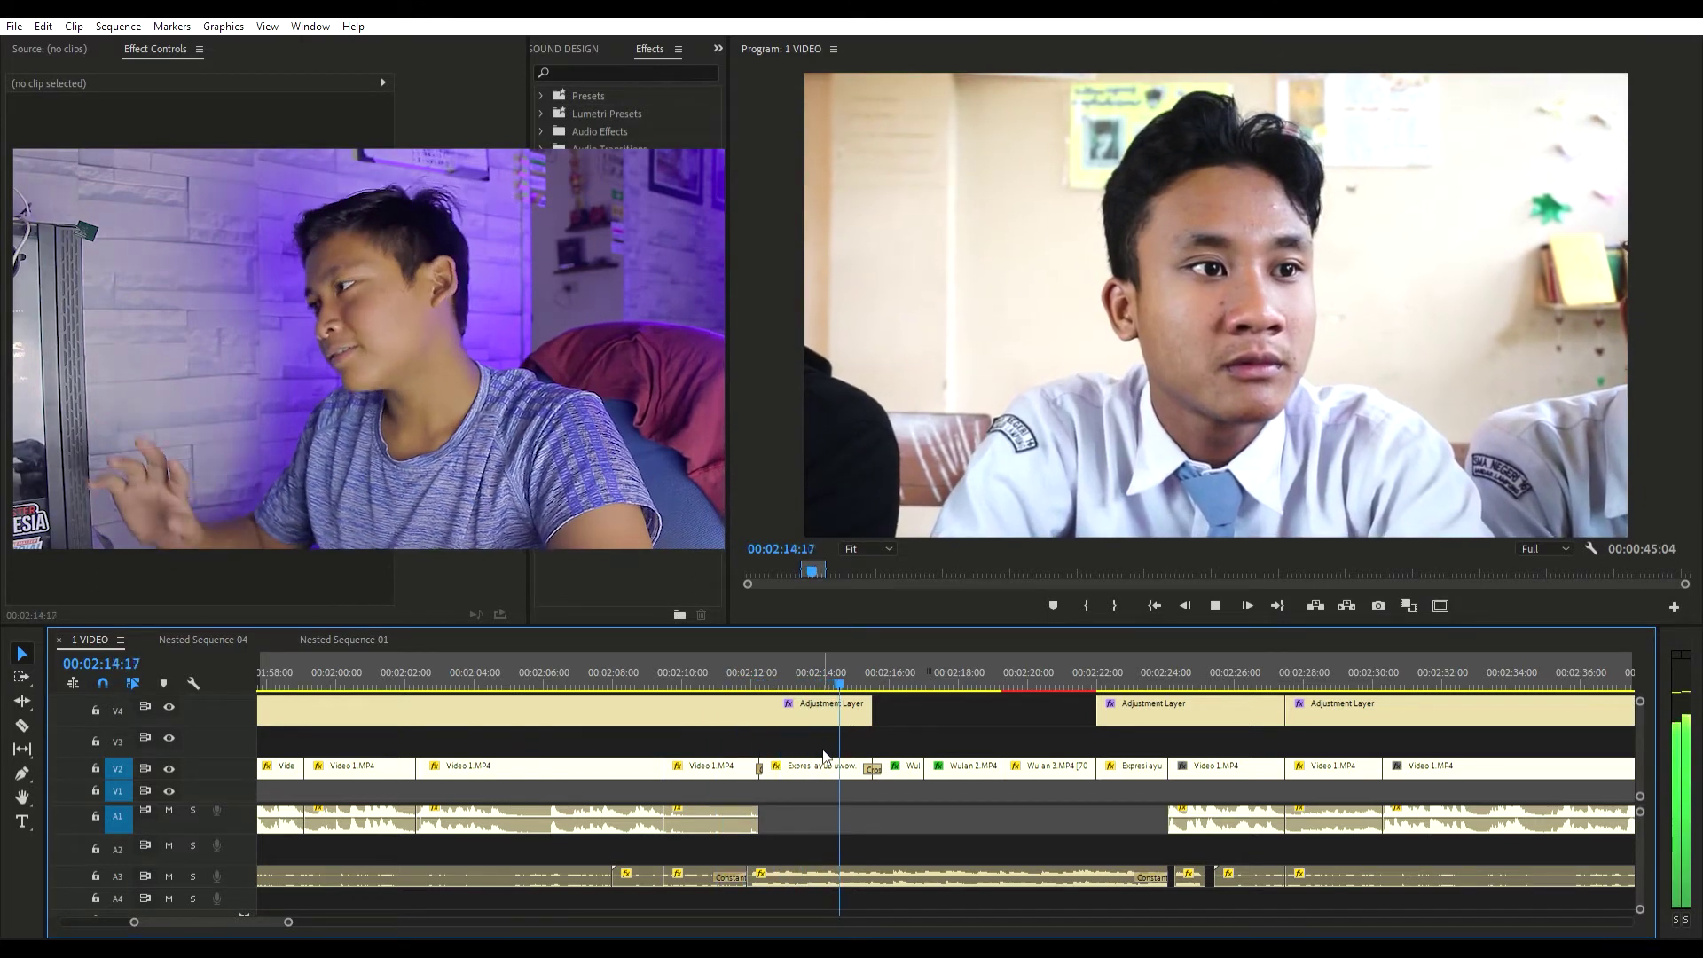
pyautogui.press('space')
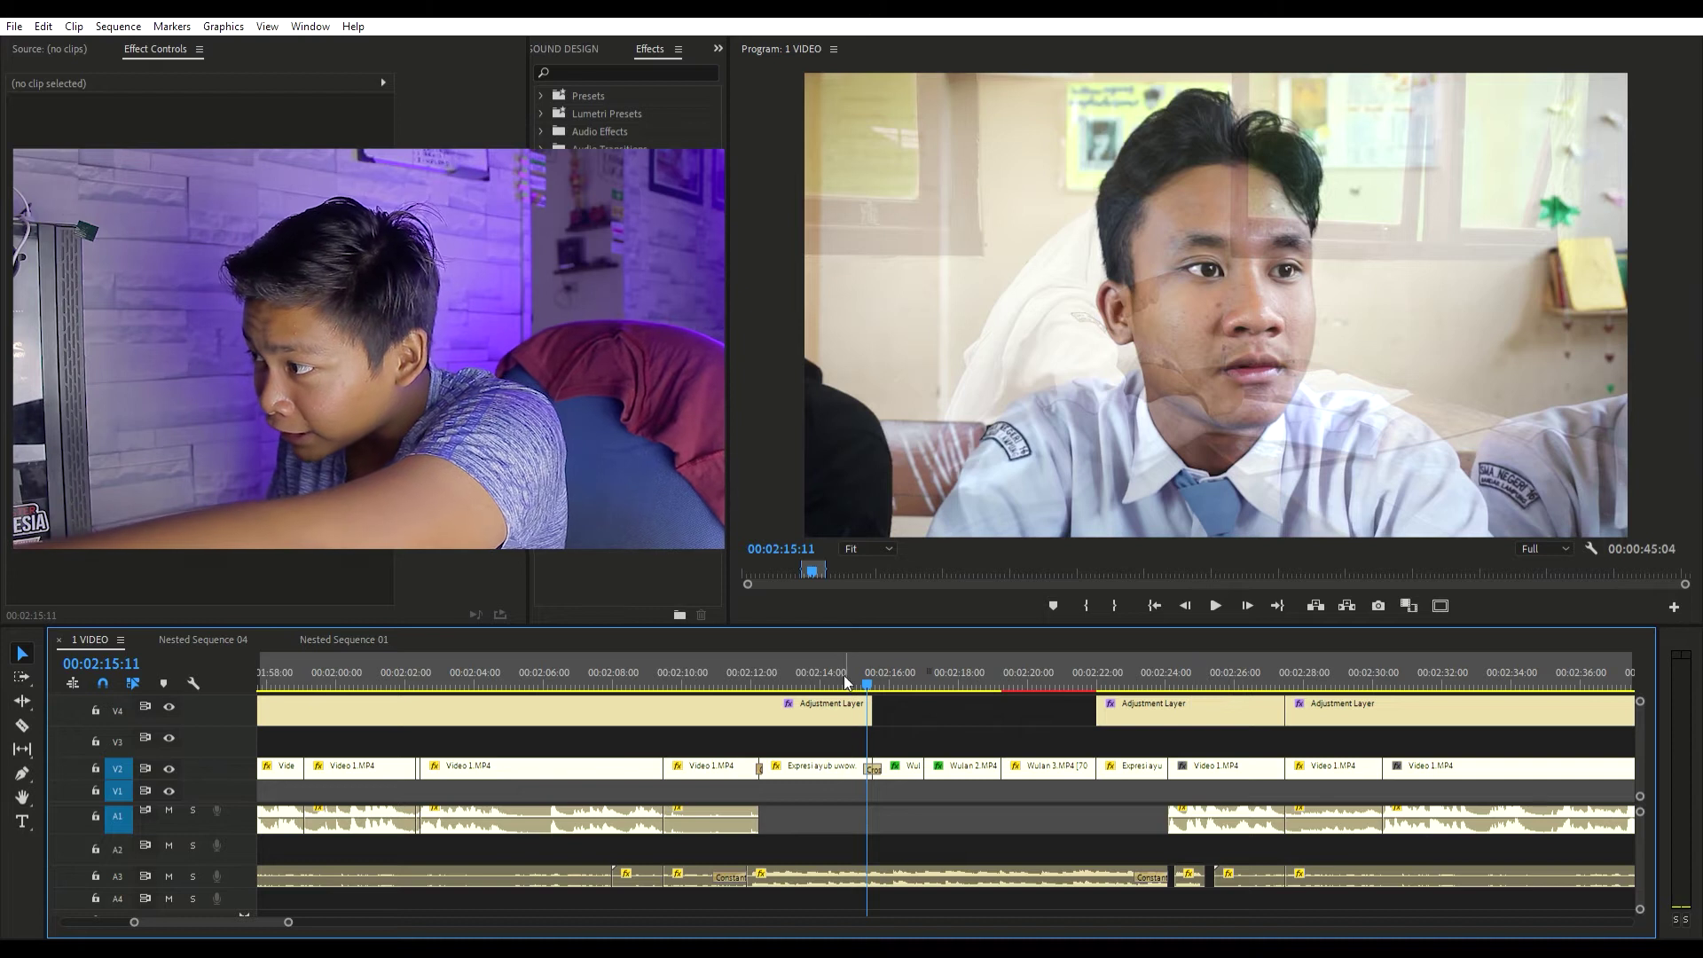
# - Listen to the audio at the cut from the boy's close-up back to the group shot, up to 00:02:25:09
pyautogui.scroll(-3, 966, 731)
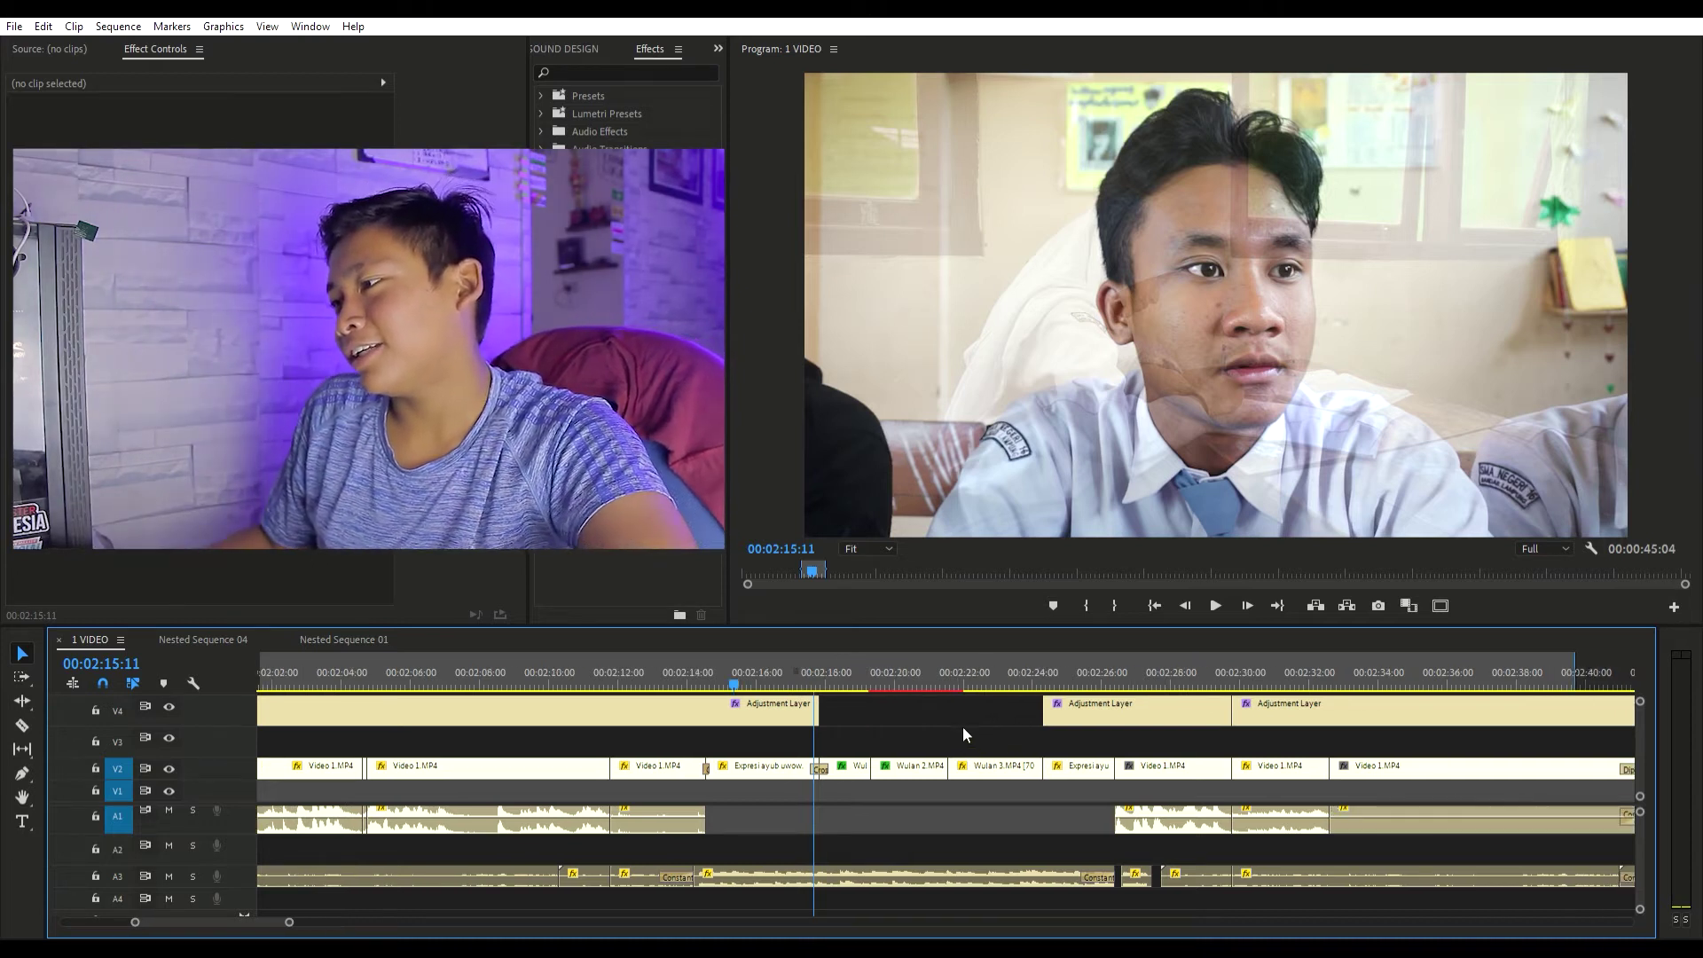
pyautogui.click(1016, 661)
pyautogui.press('space')
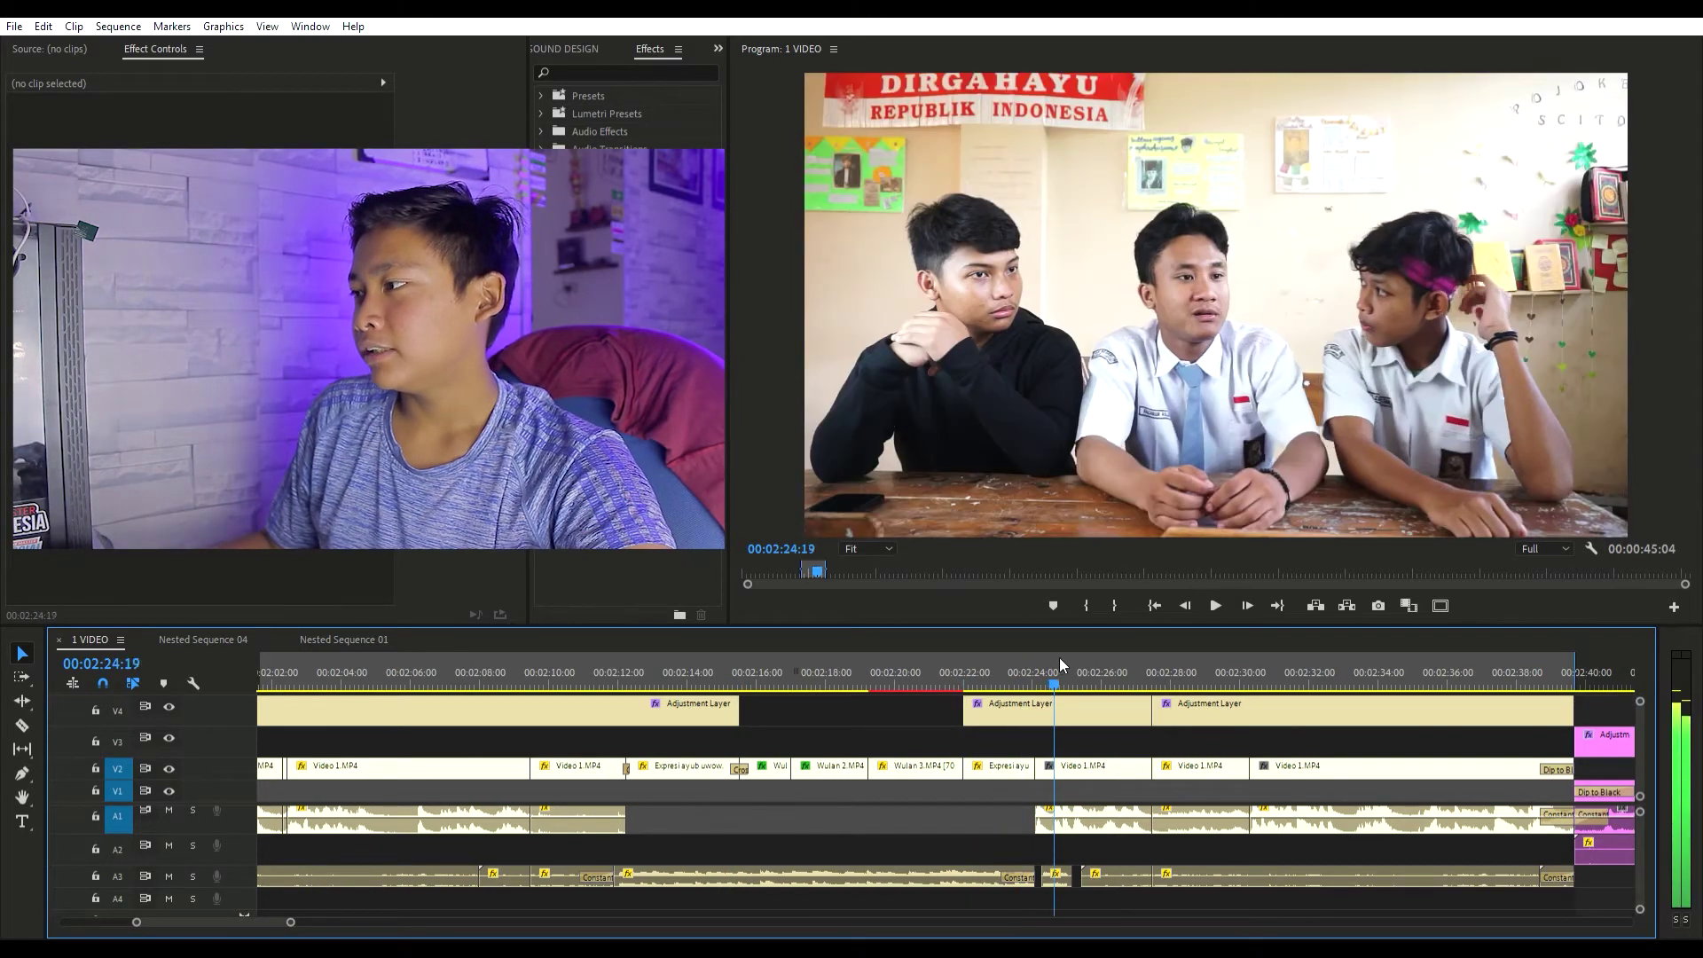
pyautogui.press('space')
pyautogui.press('=')
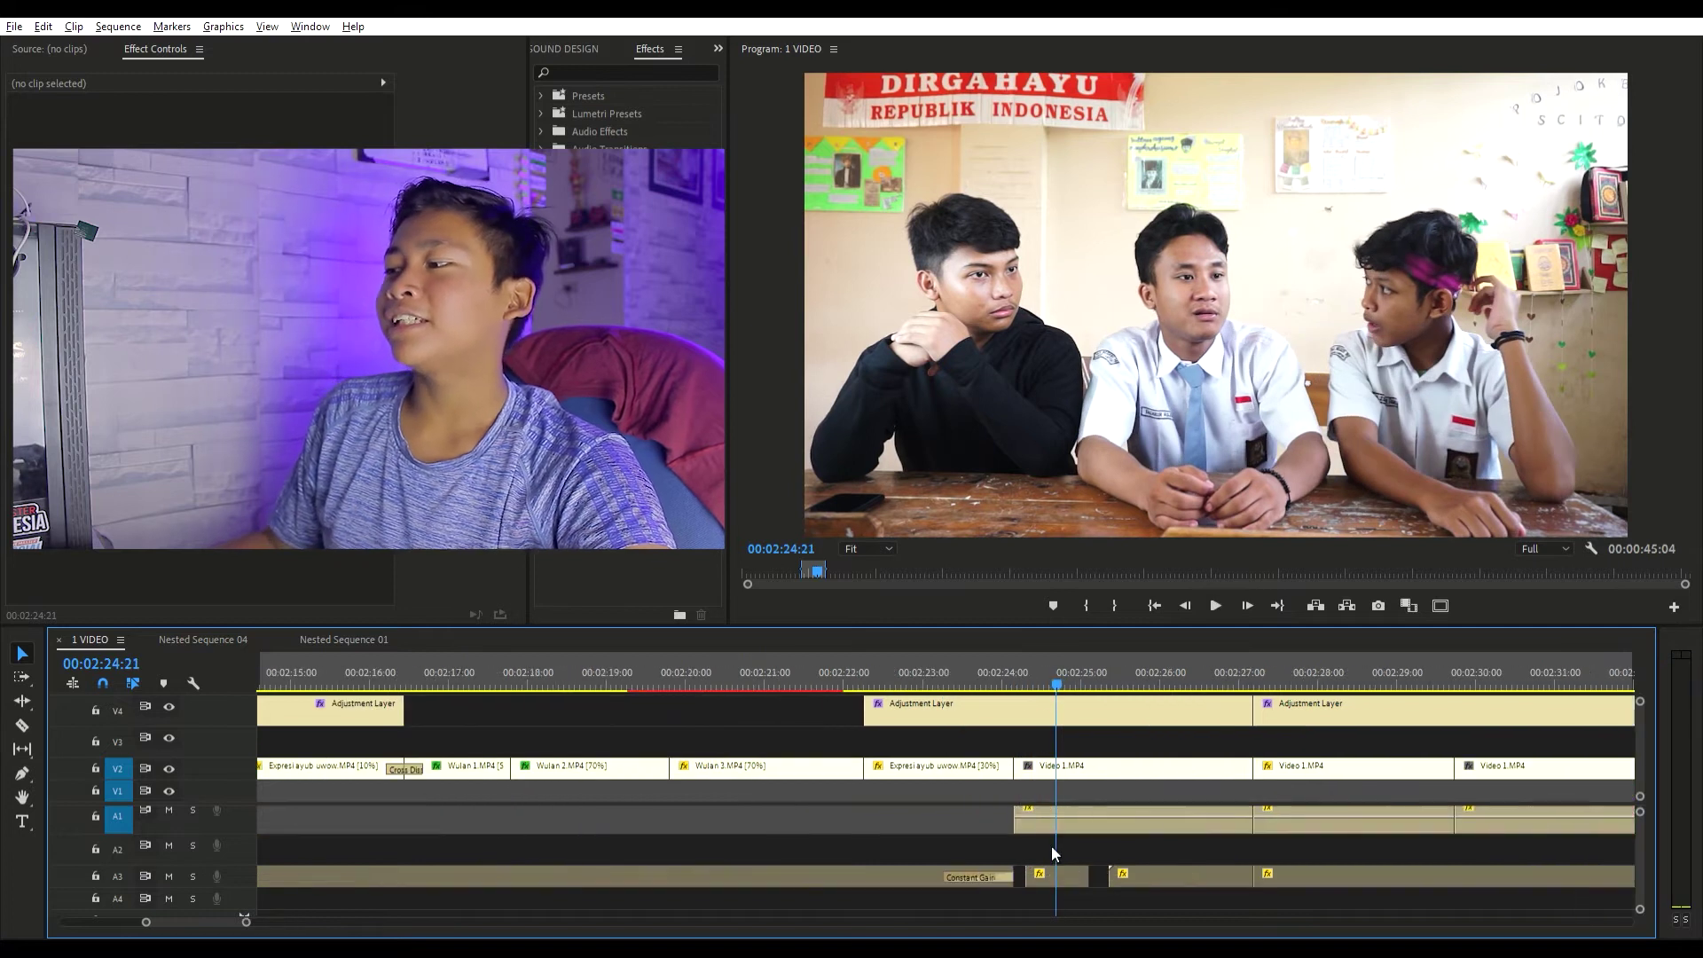
pyautogui.click(945, 658)
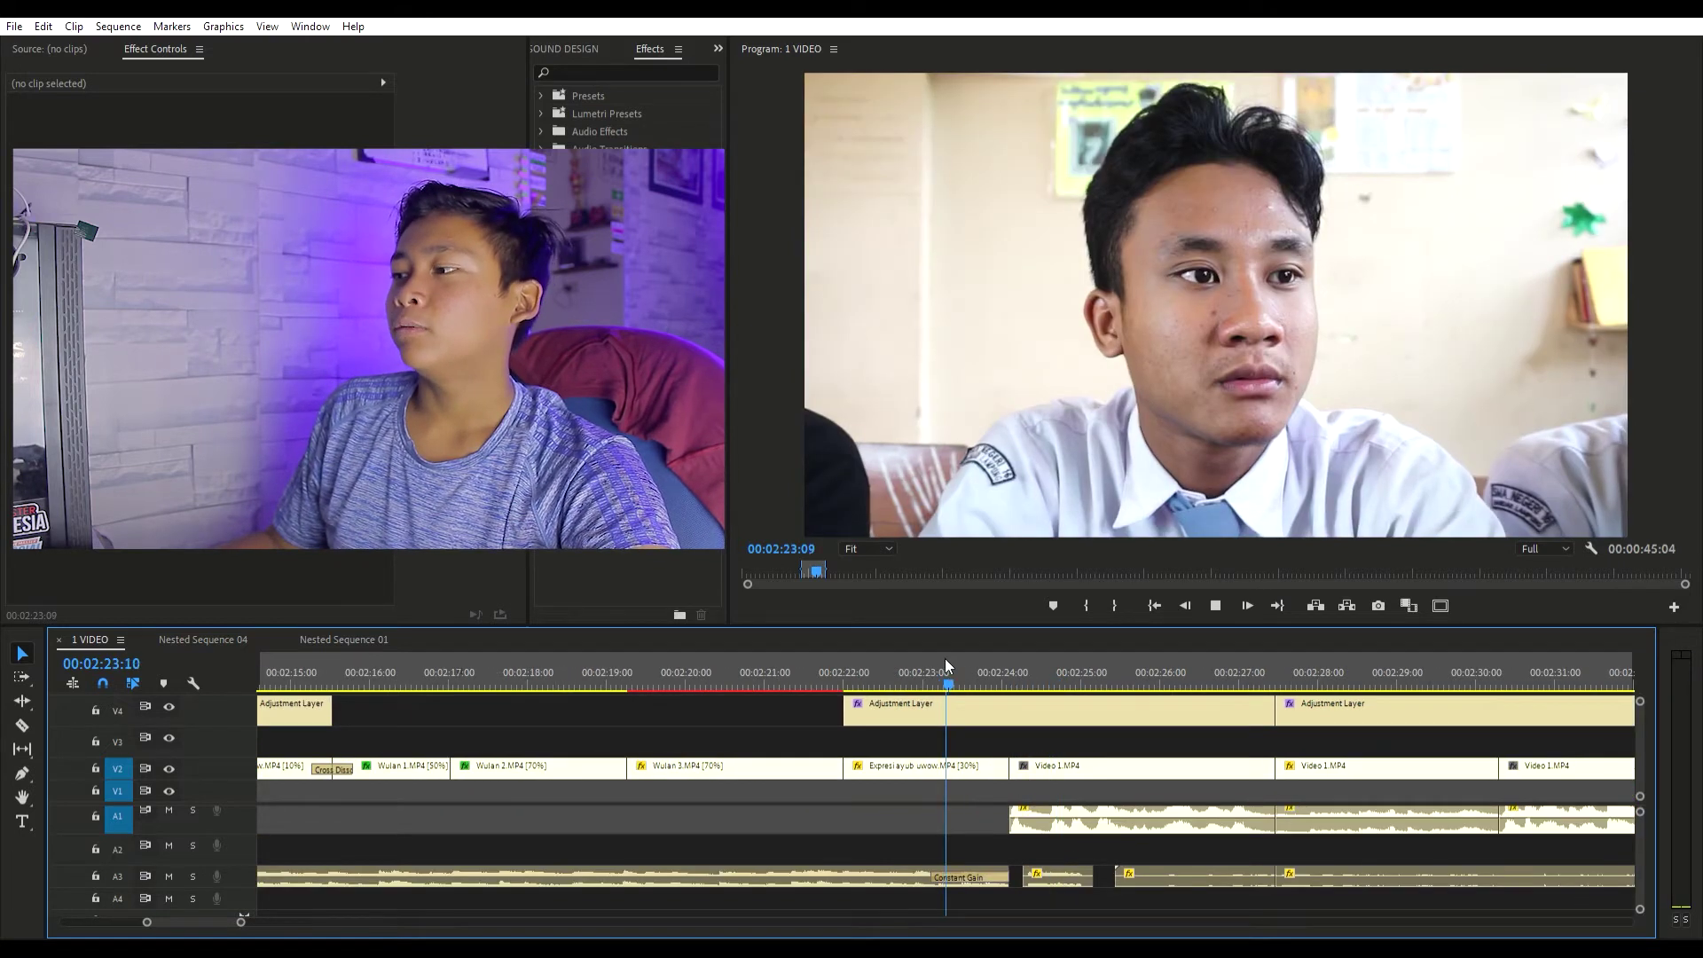
pyautogui.press('space')
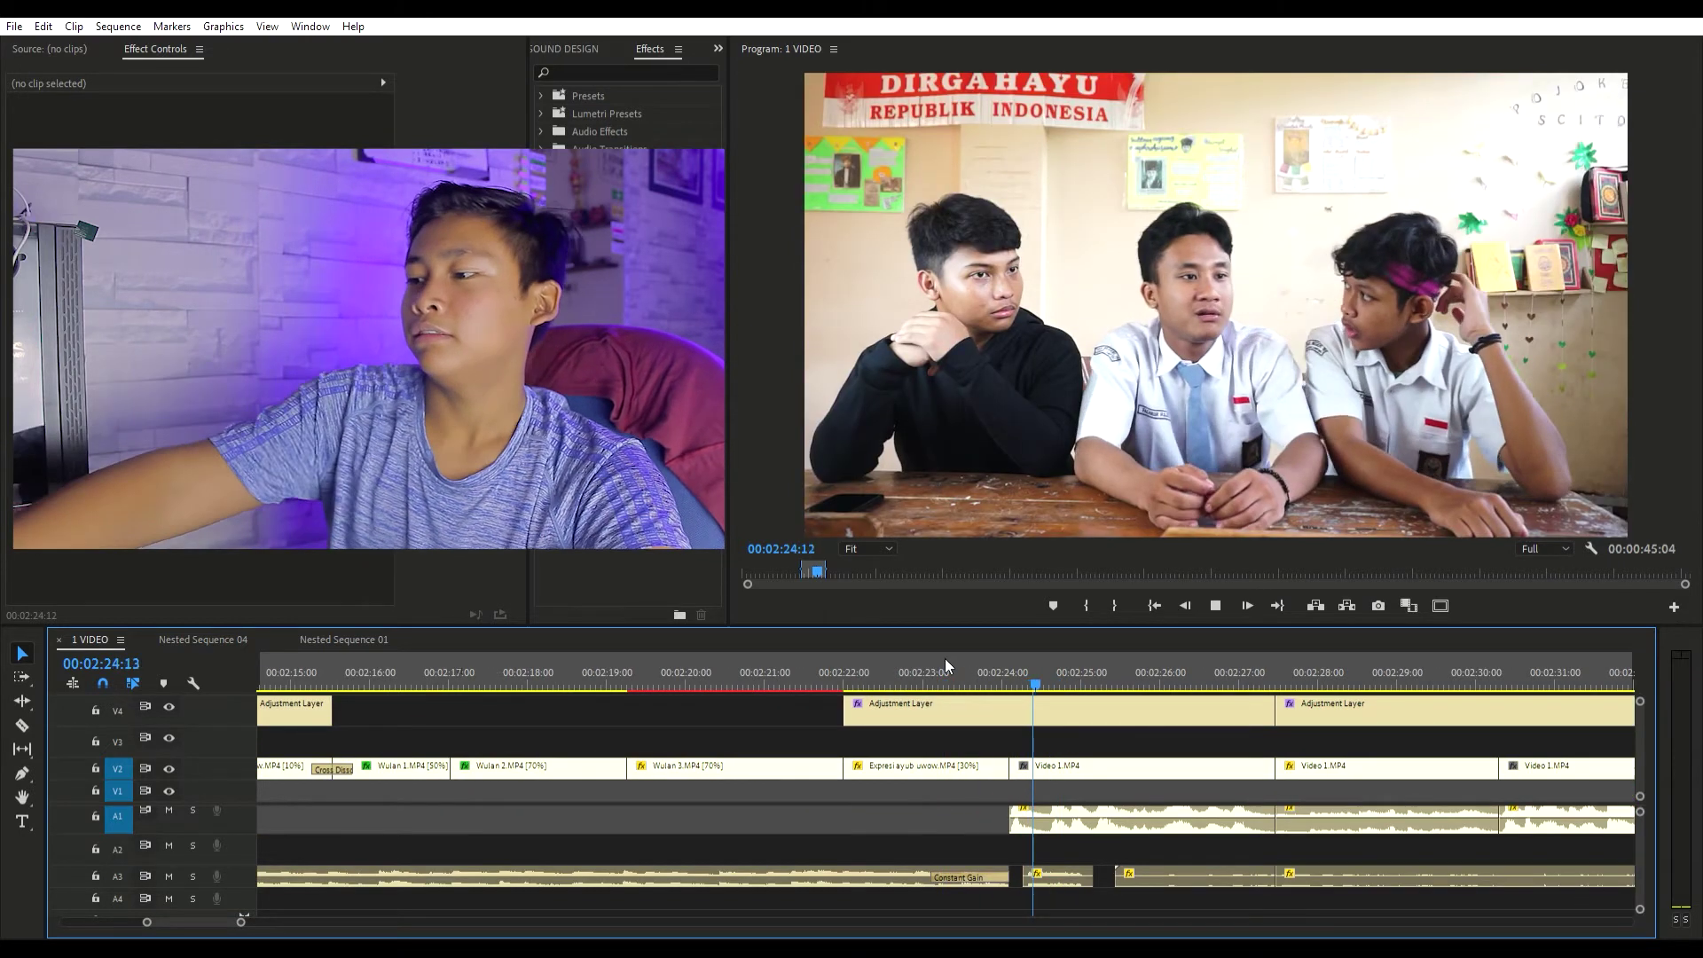
pyautogui.press('space')
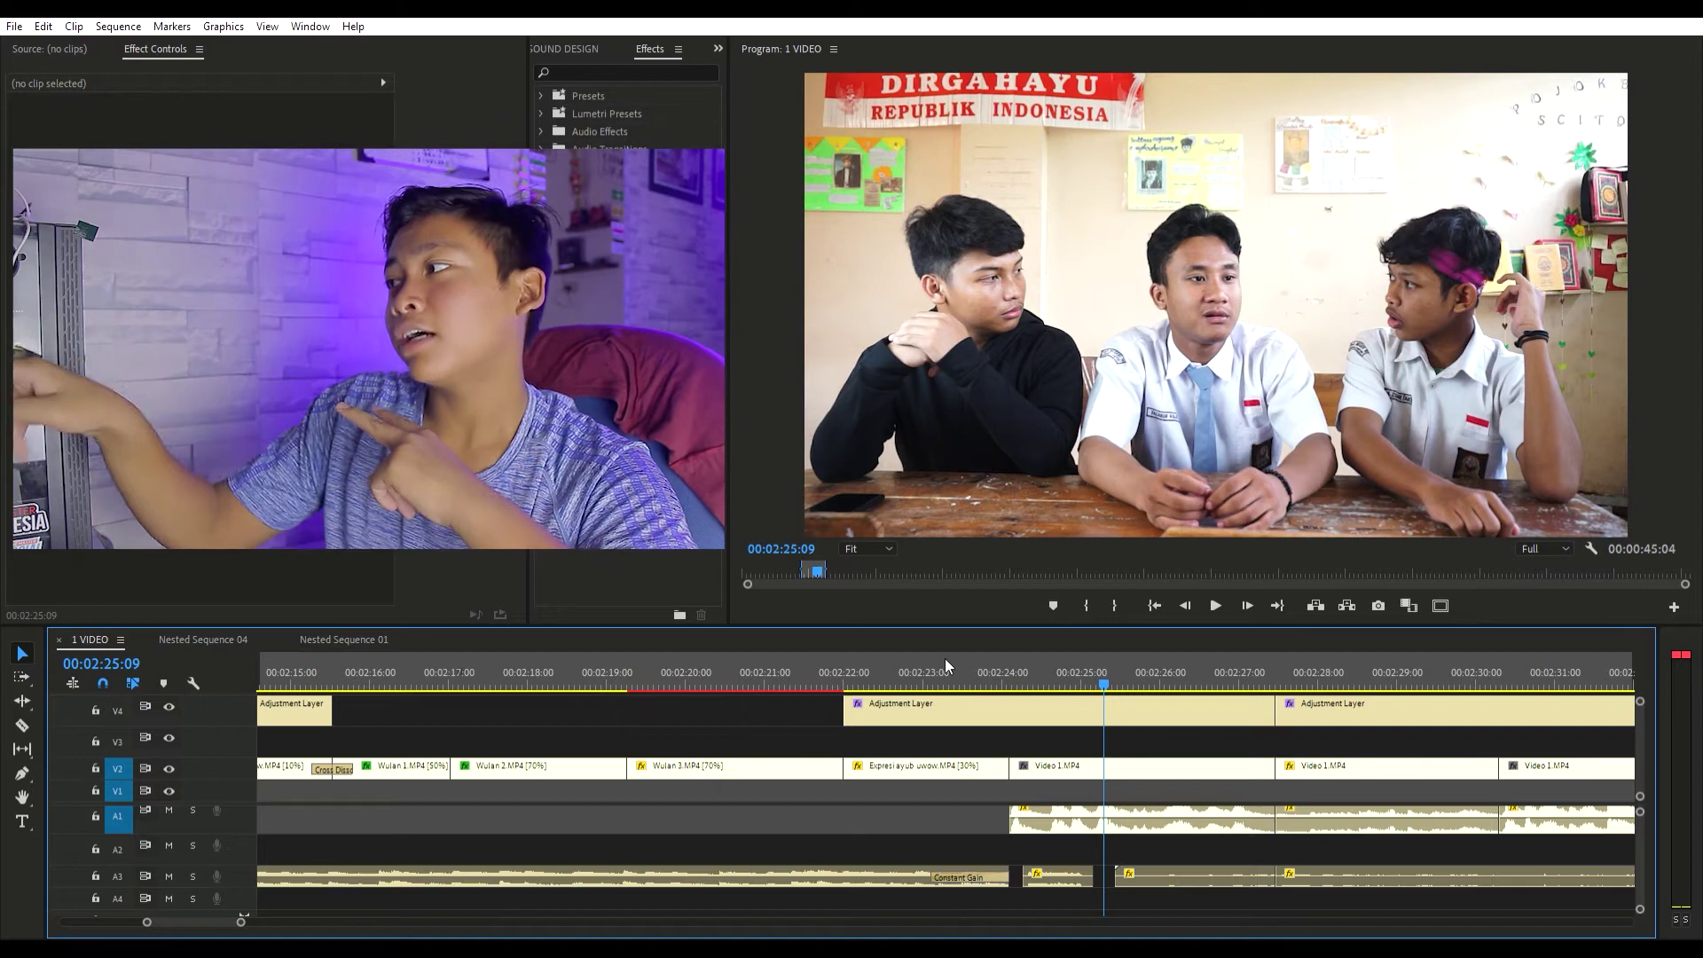
# - Replay the start of the returning group shot from 00:02:24:01 and listen on to 00:02:26:19
pyautogui.click(1006, 656)
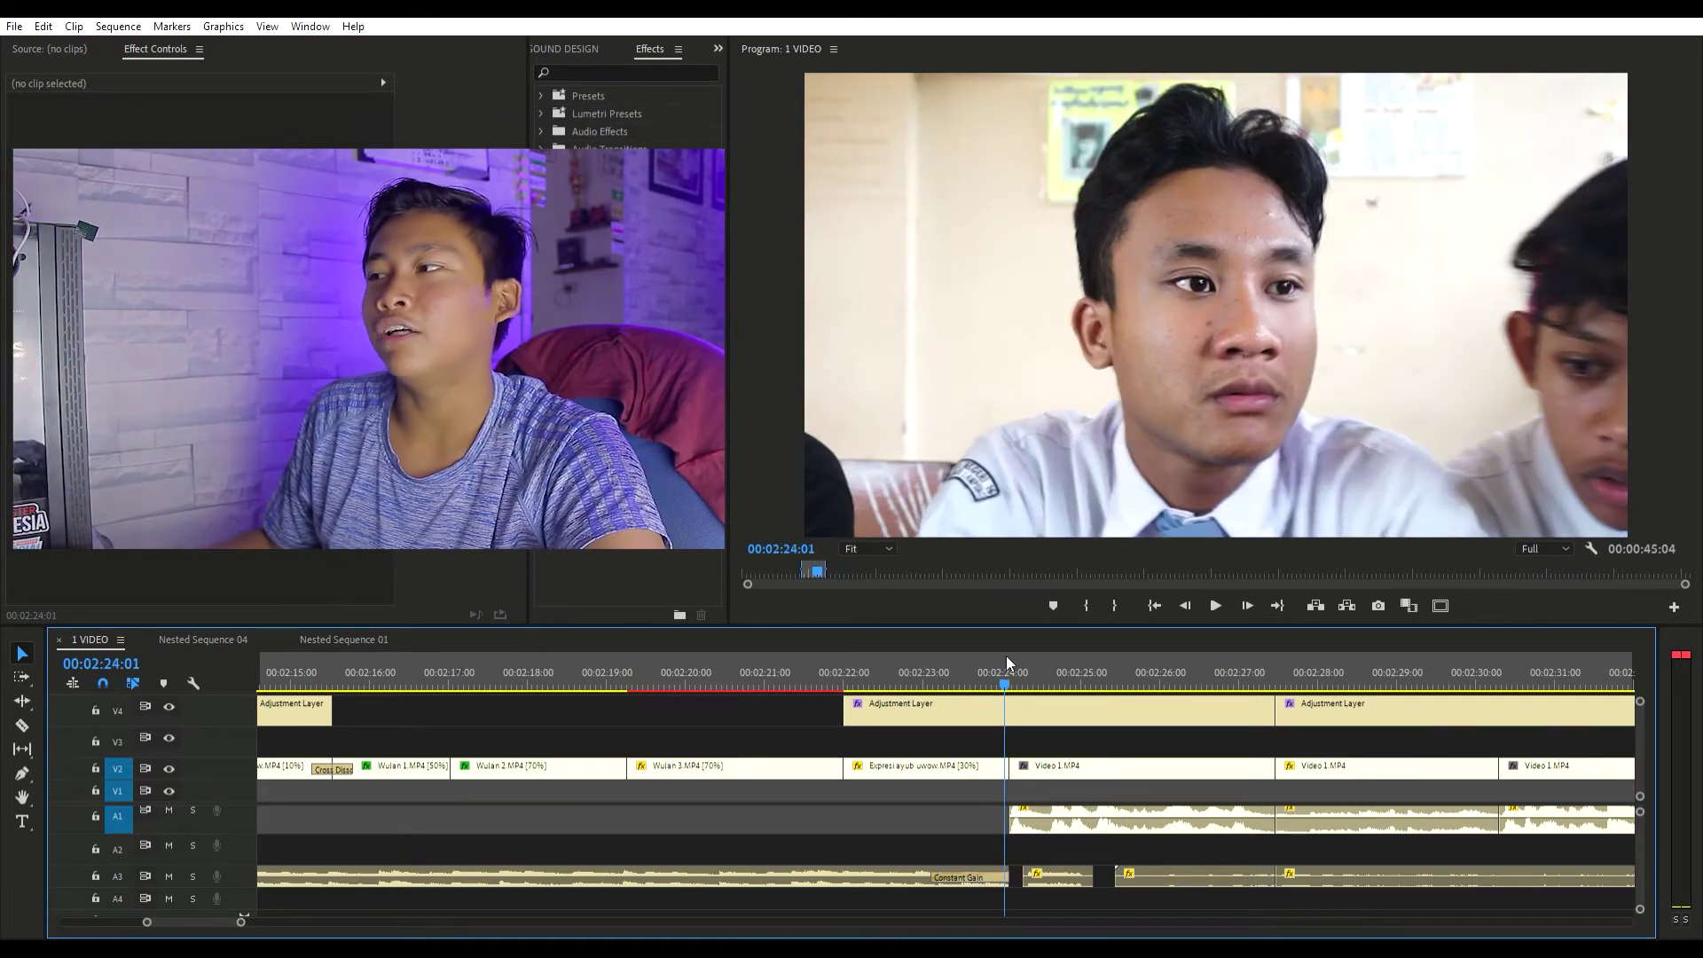
pyautogui.press('space')
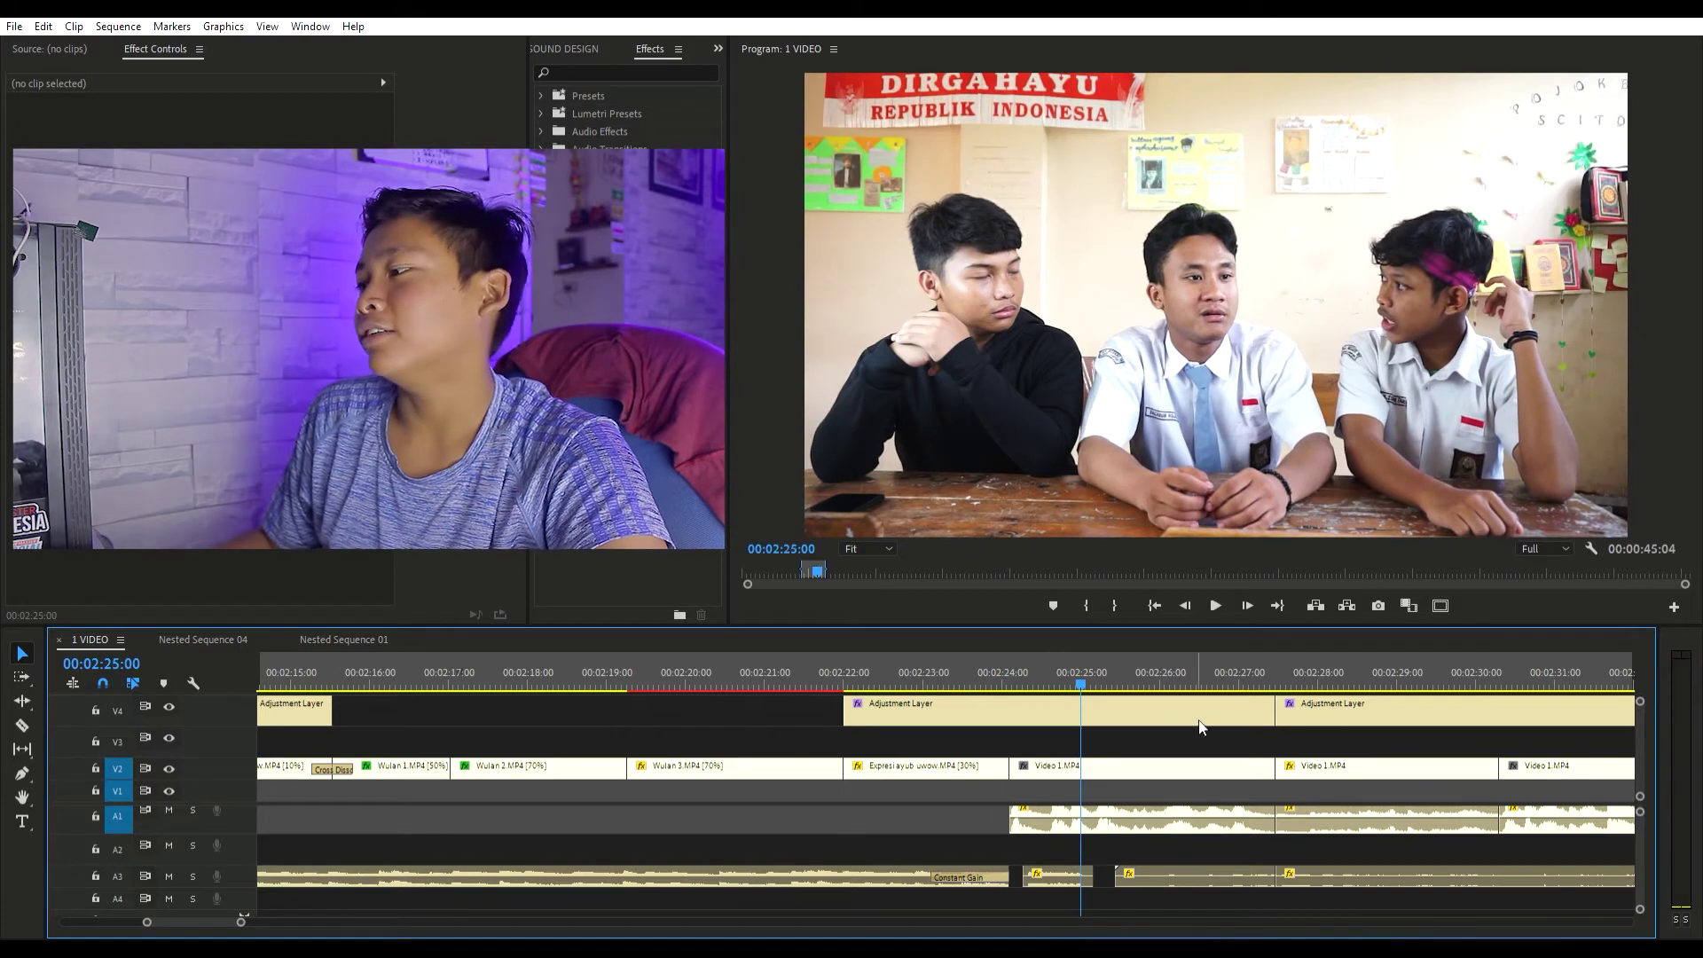
pyautogui.scroll(-3, 1146, 834)
pyautogui.press('space')
pyautogui.scroll(-4, 1070, 847)
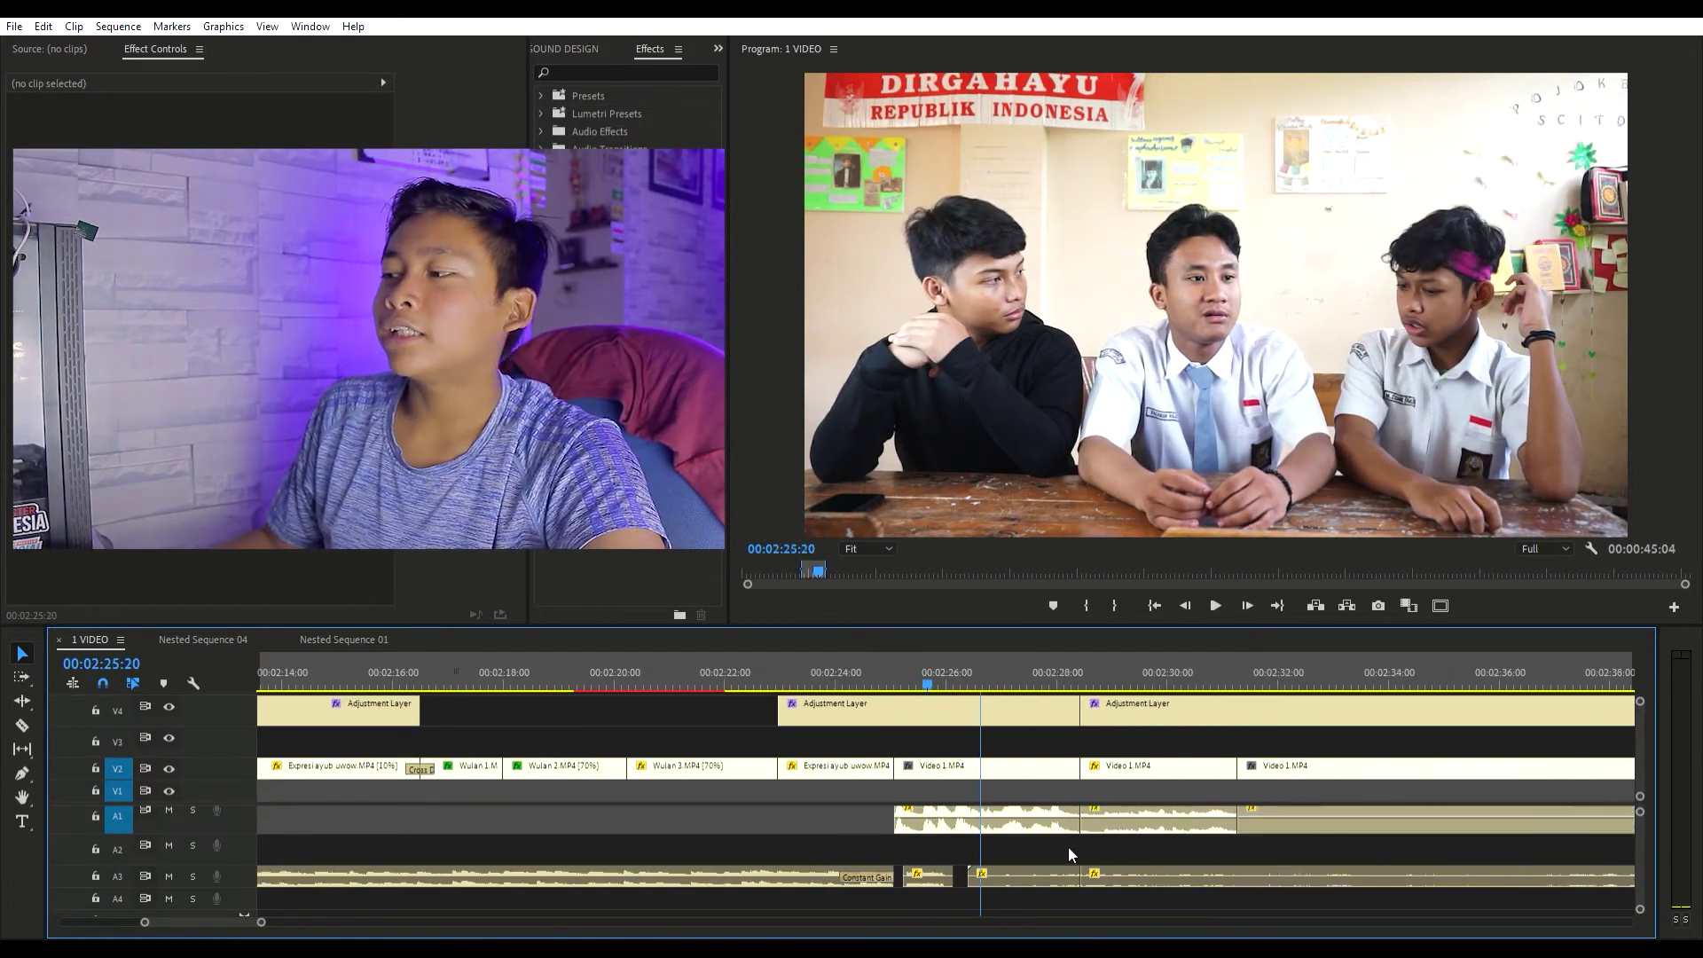
pyautogui.press('space')
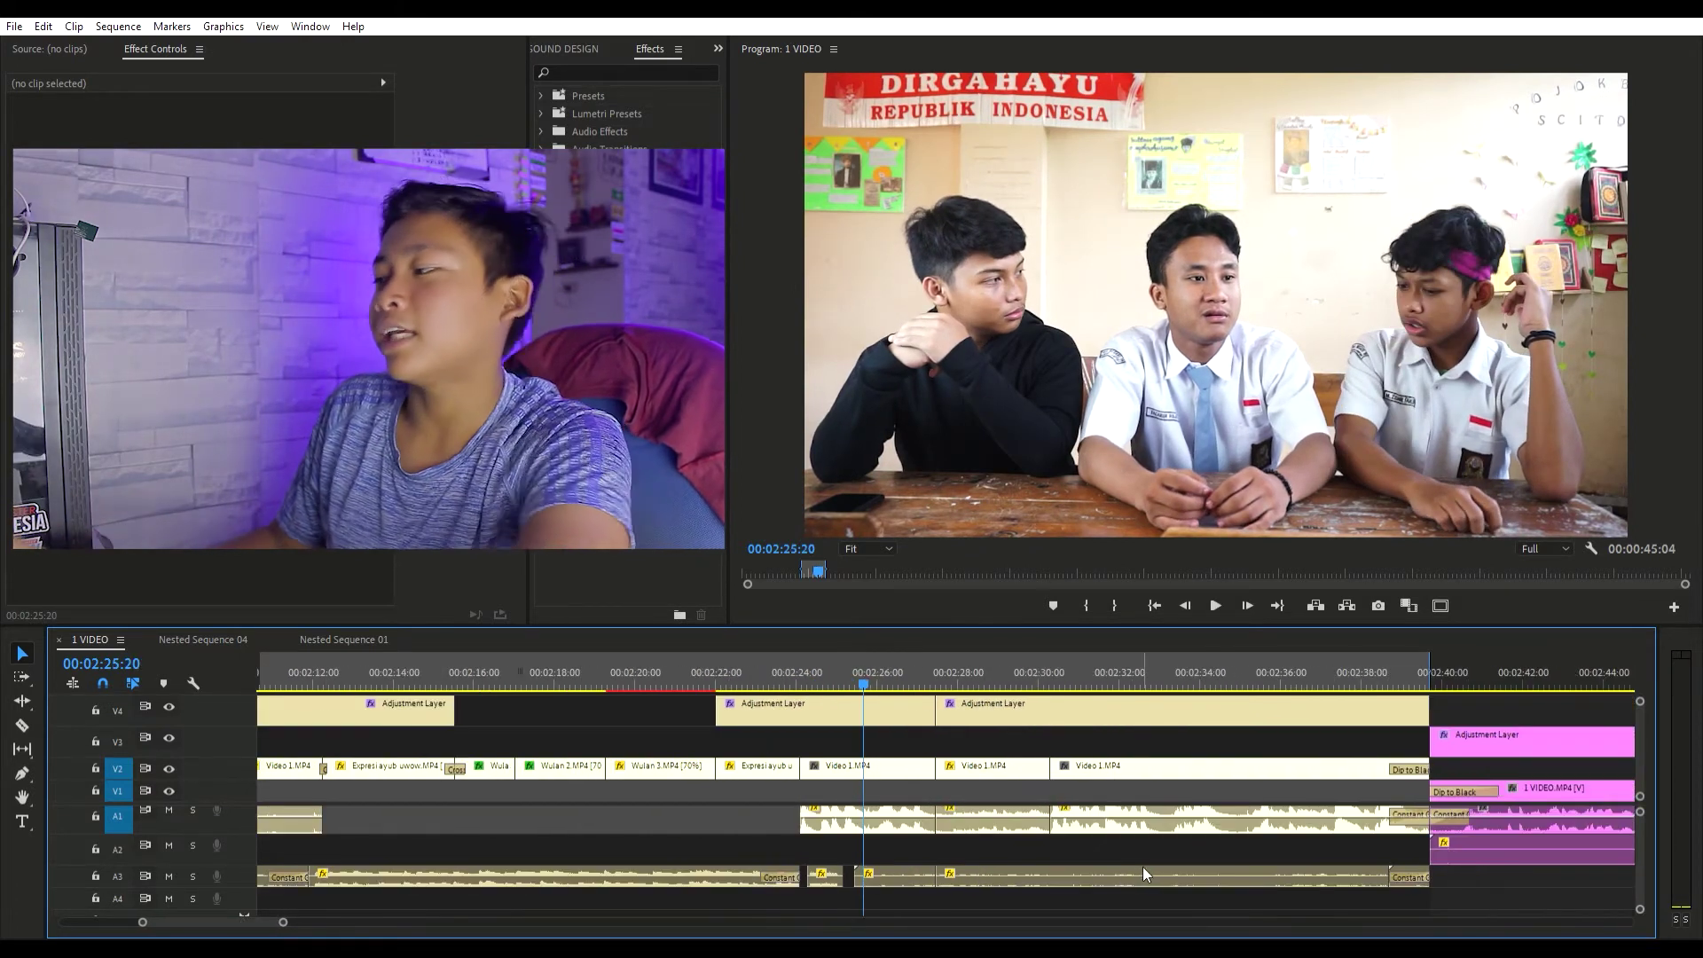
pyautogui.press('space')
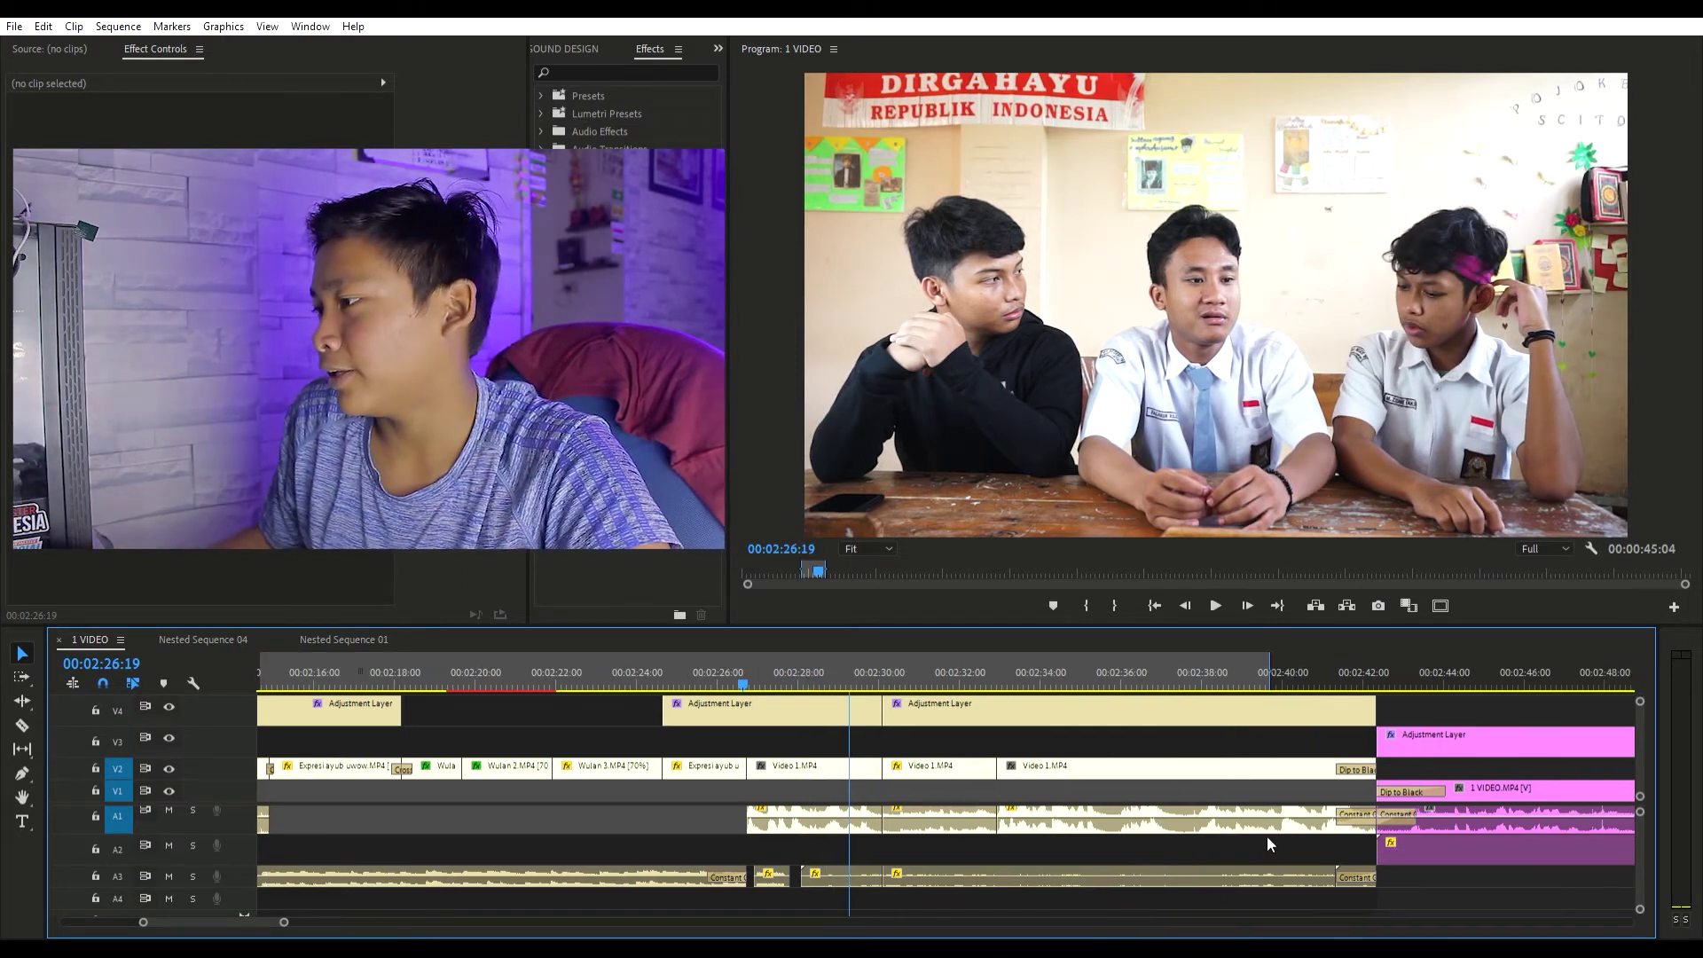
# - Go to the boy's close-up at 00:02:13:23, select its clip and examine its Position and Scale keyframes
pyautogui.scroll(-2, 1266, 836)
pyautogui.moveTo(492, 660); pyautogui.dragTo(563, 638)
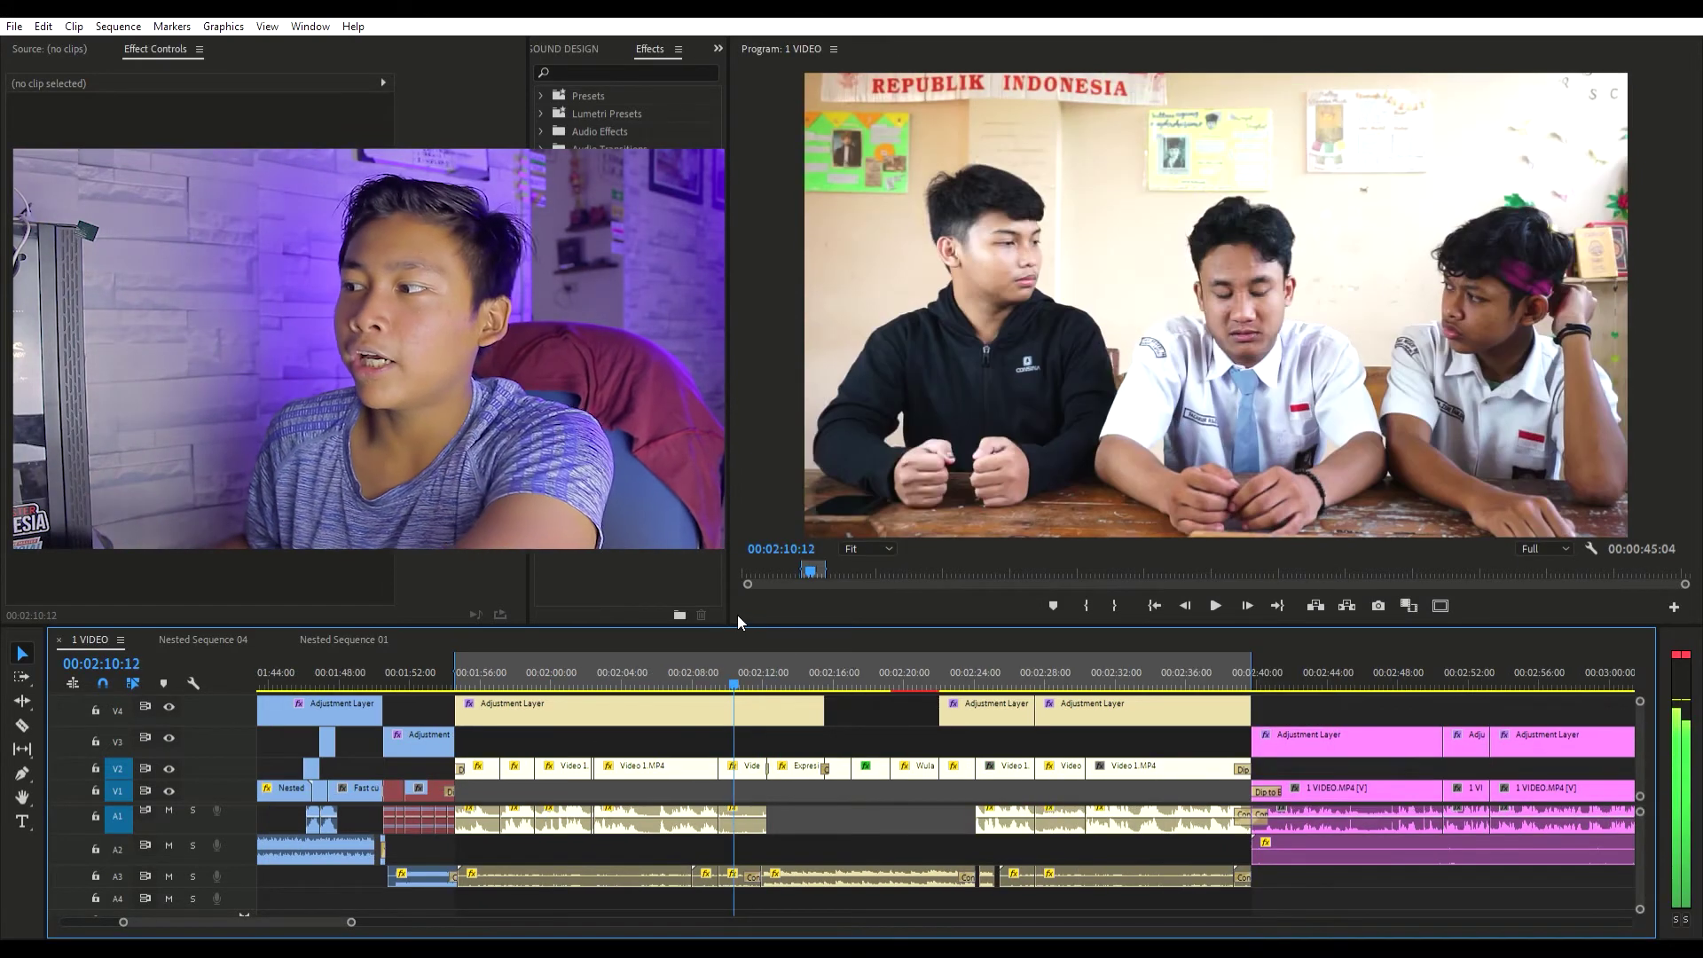
pyautogui.moveTo(625, 676); pyautogui.dragTo(796, 697)
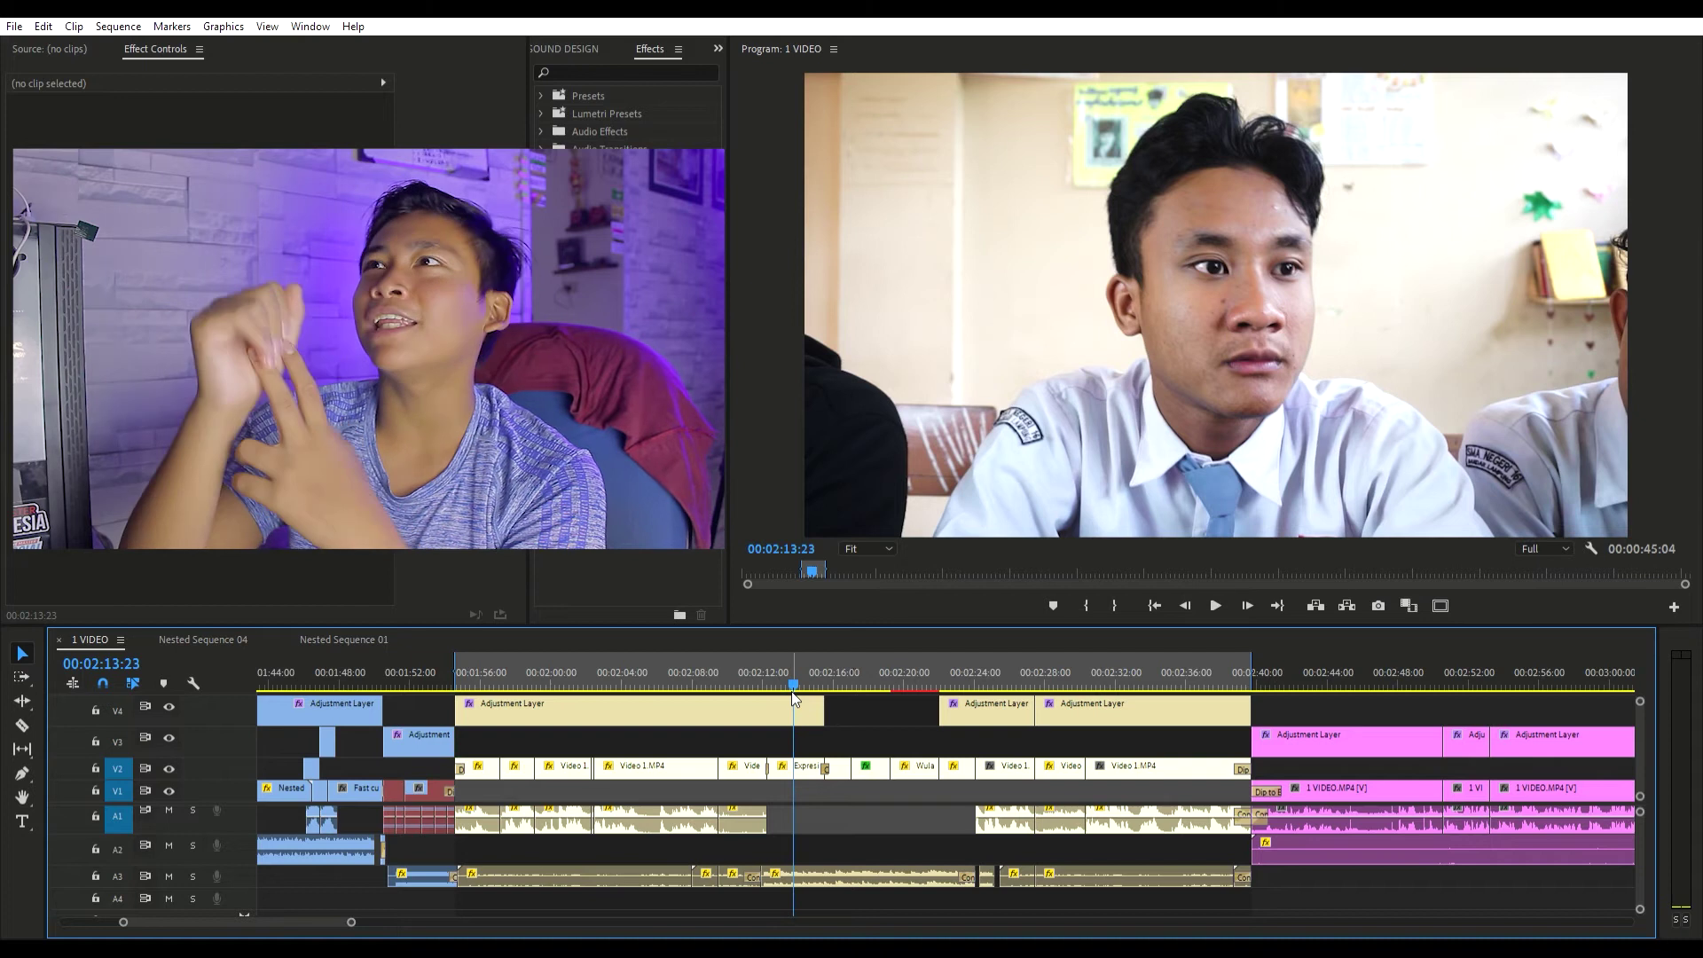
pyautogui.click(784, 758)
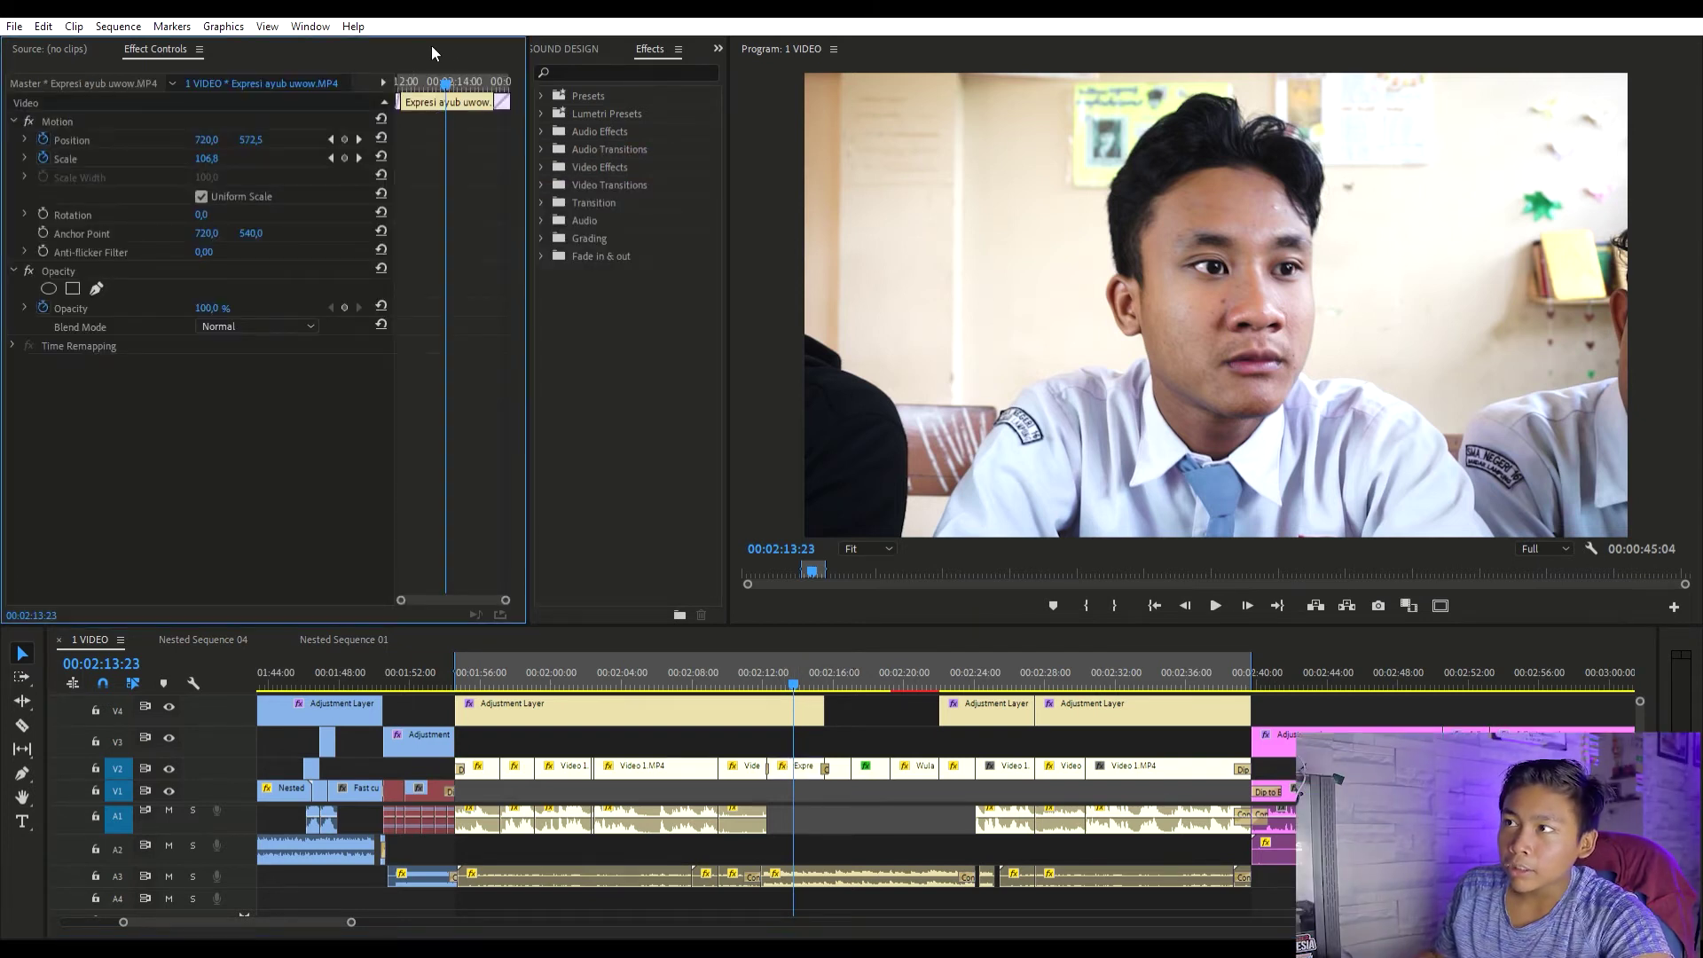
pyautogui.click(253, 125)
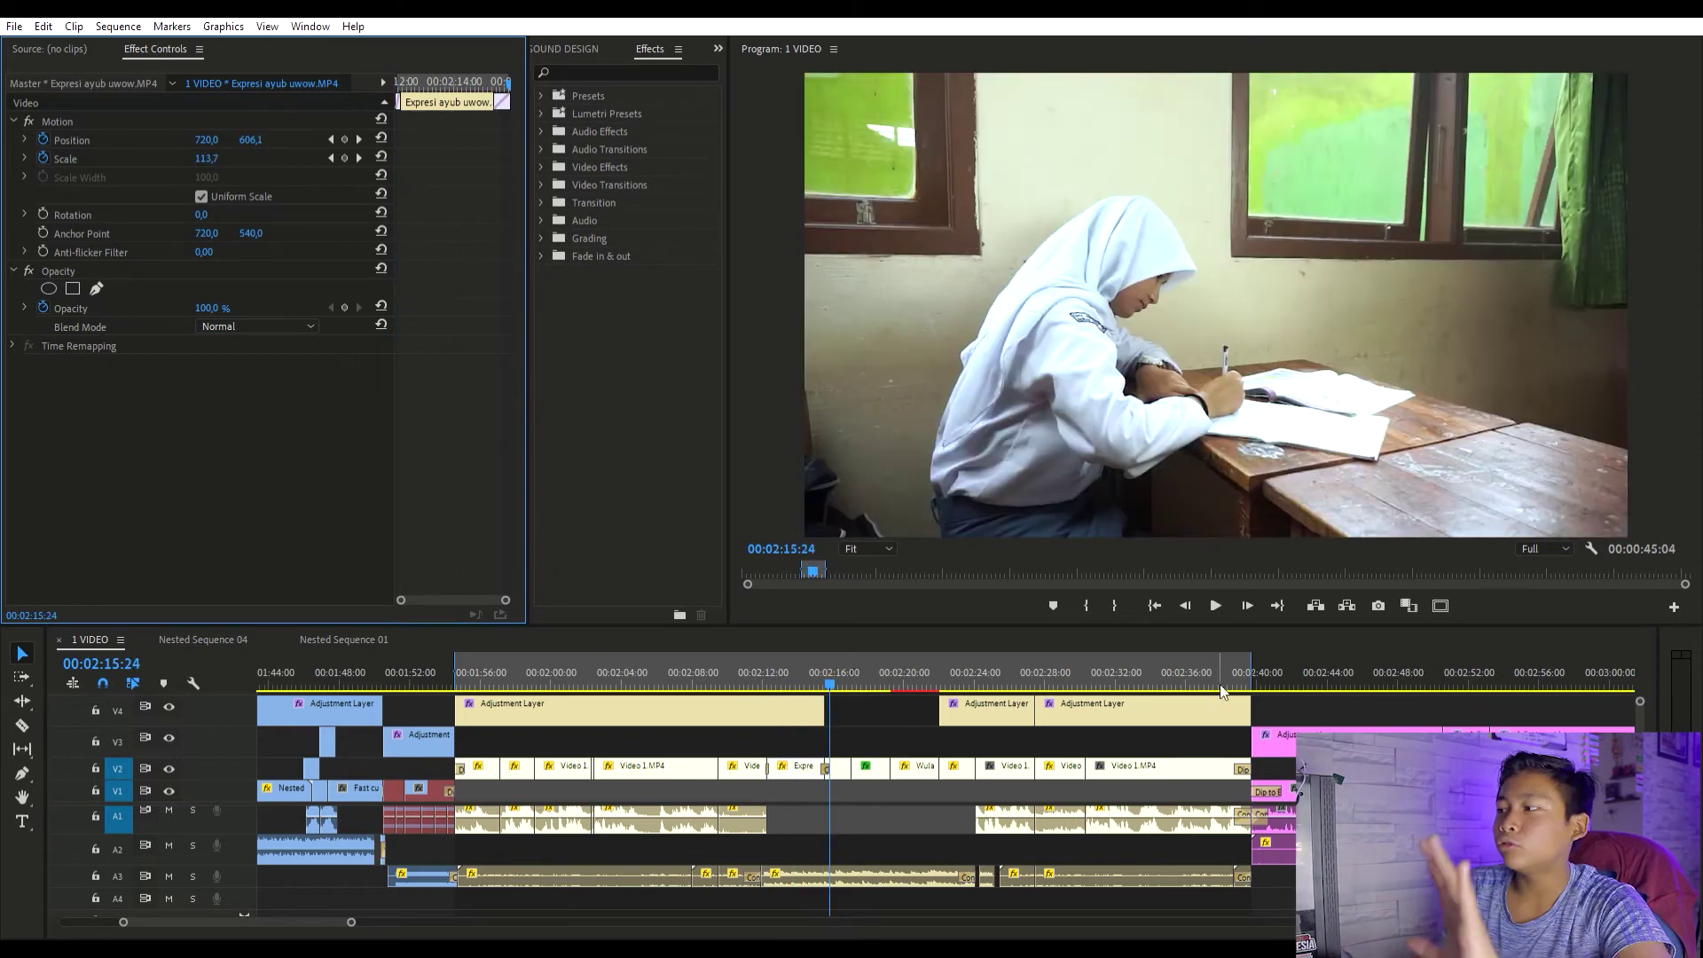
# - Clear the clip selection and play the cross dissolve into the girl's writing shot from 00:02:15:06 to 00:02:15:28
pyautogui.click(872, 733)
pyautogui.click(822, 659)
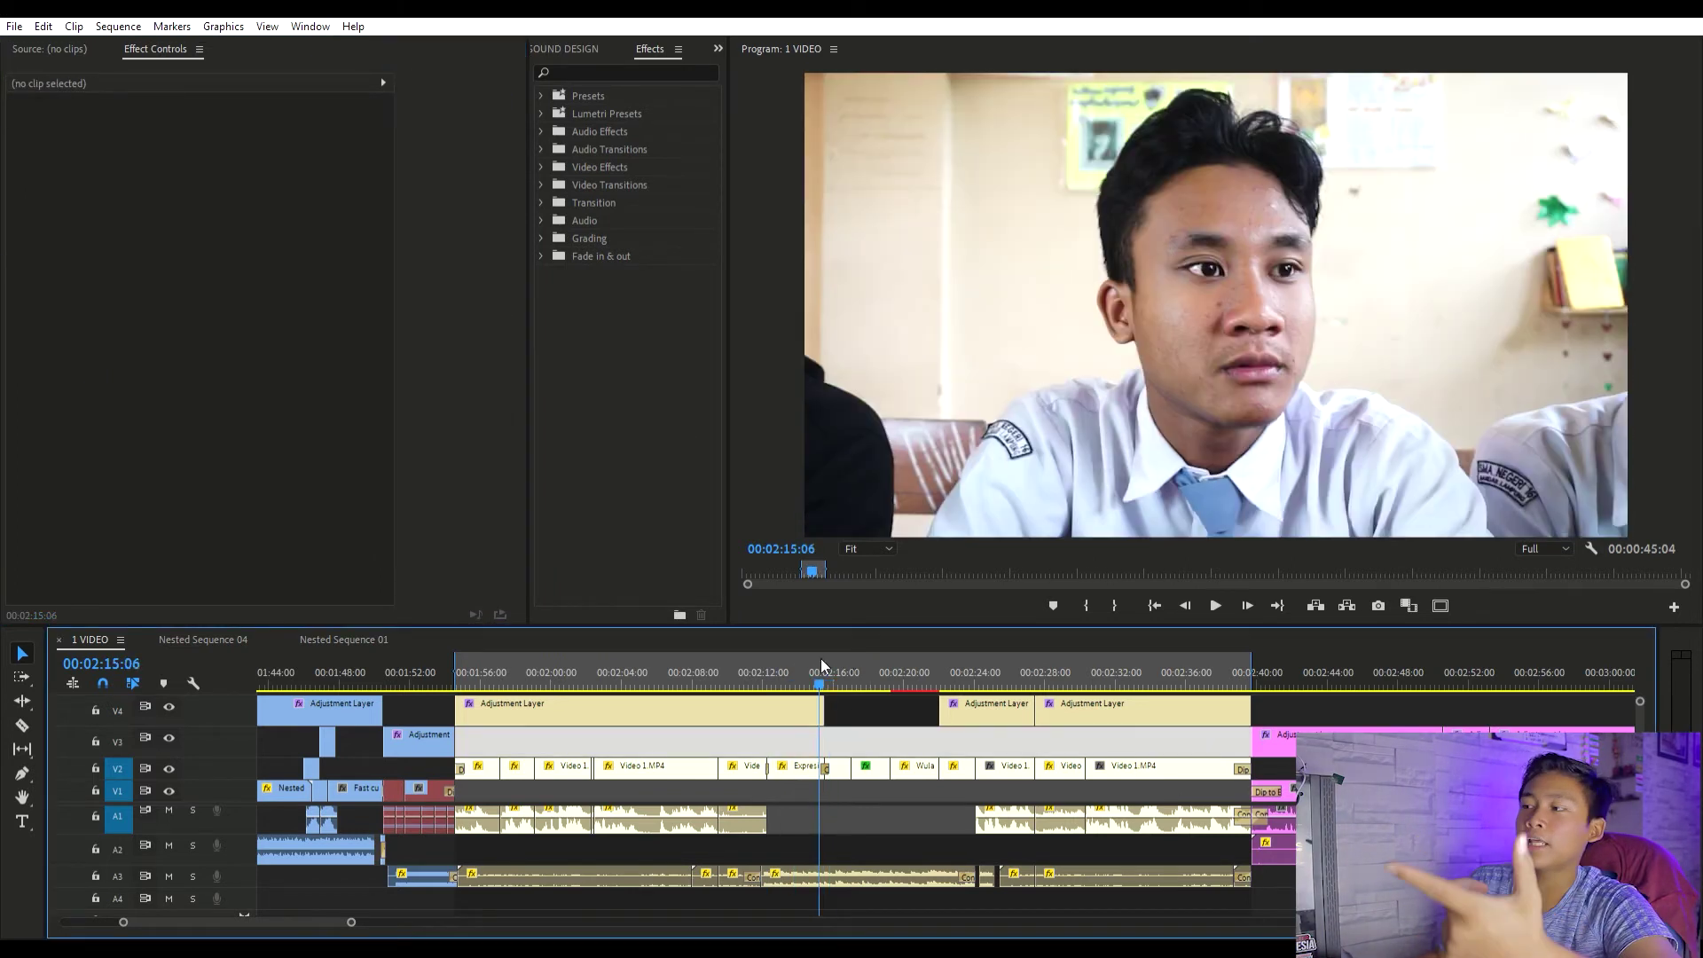
pyautogui.press('space')
pyautogui.hotkey('ctrl', 'shift', 'a')
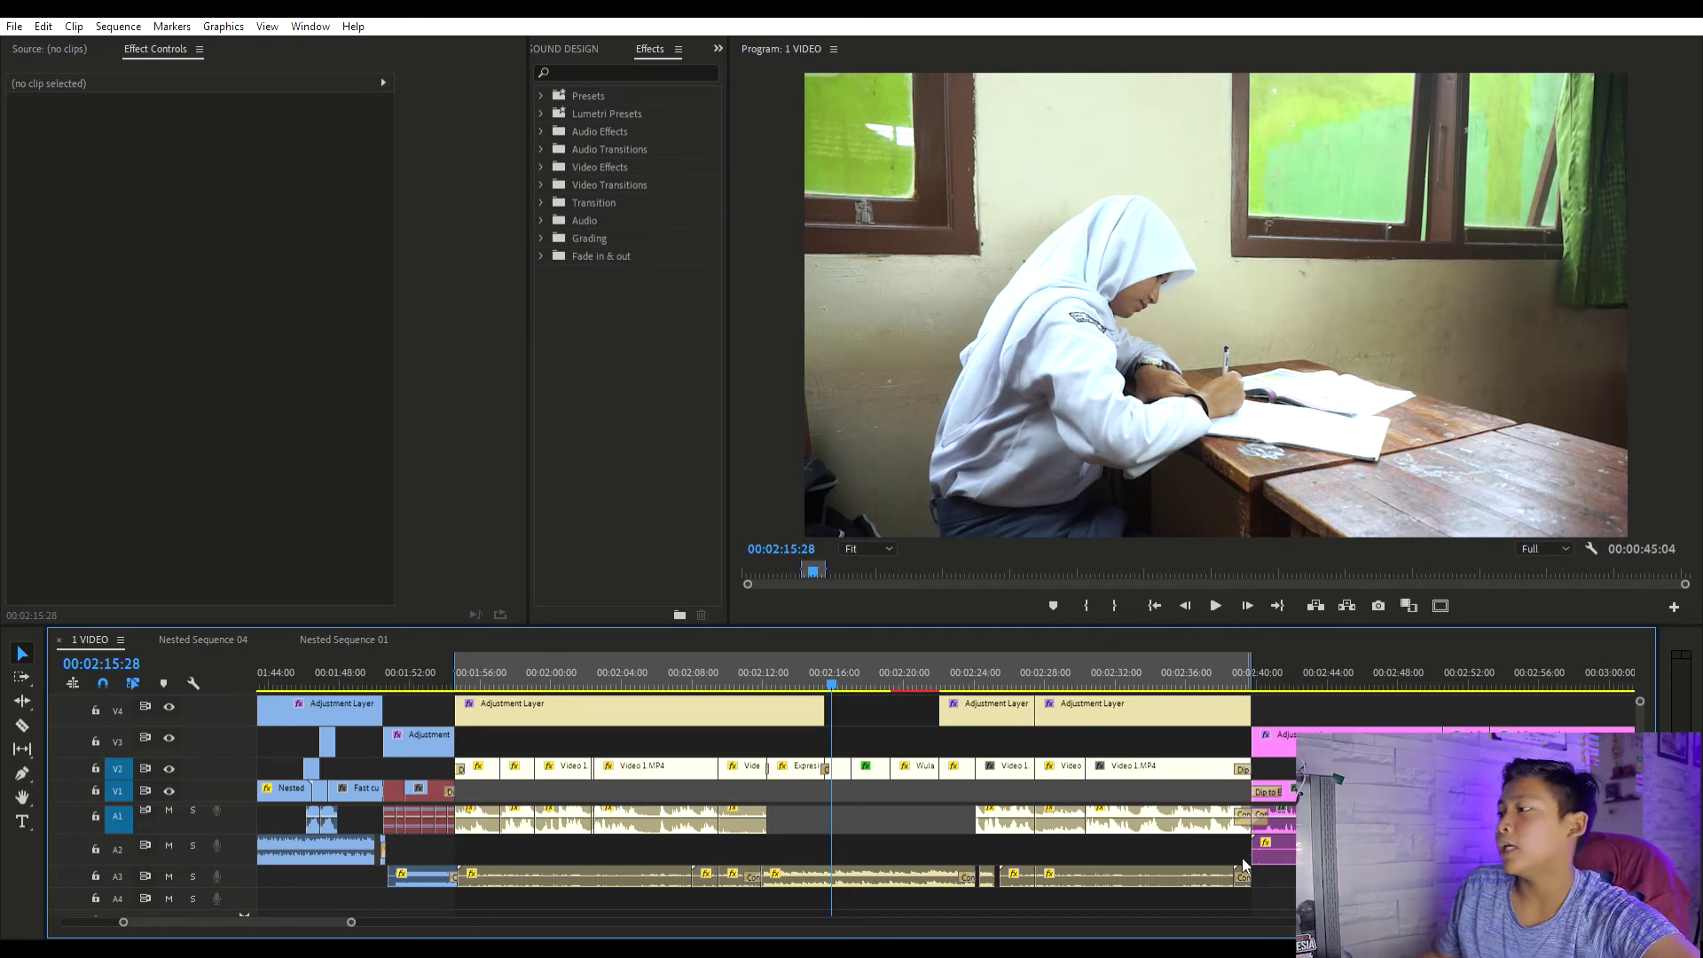
# - Examine the handwriting shot's Lumetri Color settings, and play from the girl's face at 00:02:20:15 to the group shot at 00:02:24:18
pyautogui.moveTo(852, 646); pyautogui.dragTo(871, 655)
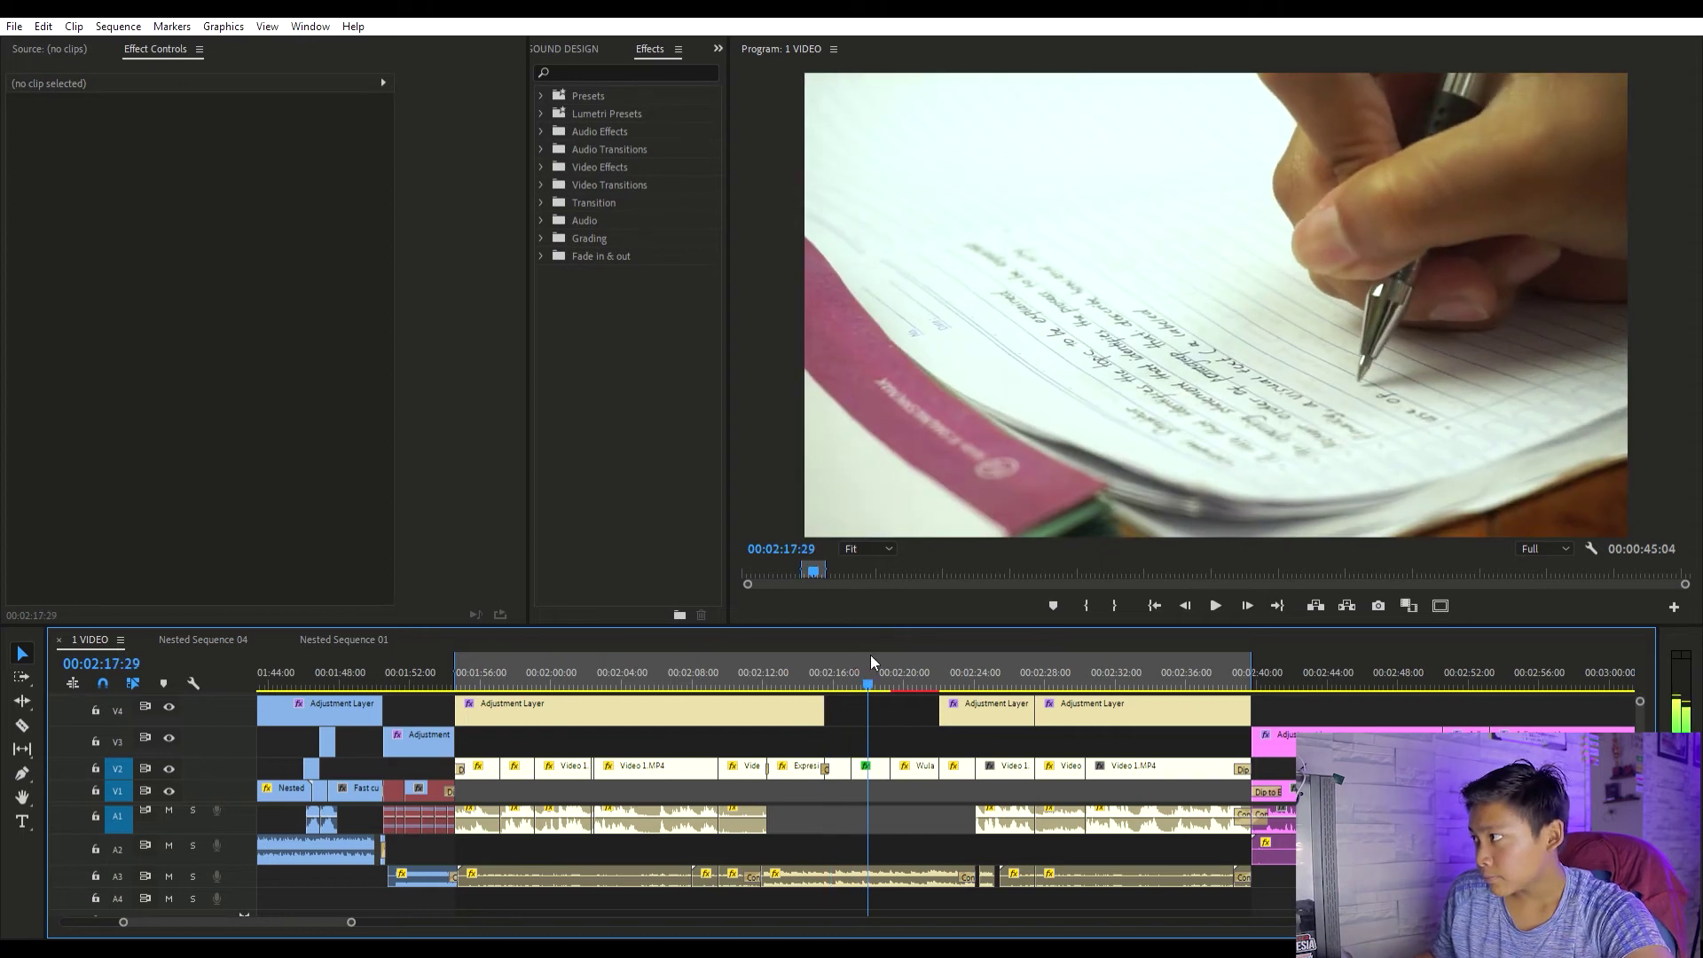
pyautogui.click(863, 750)
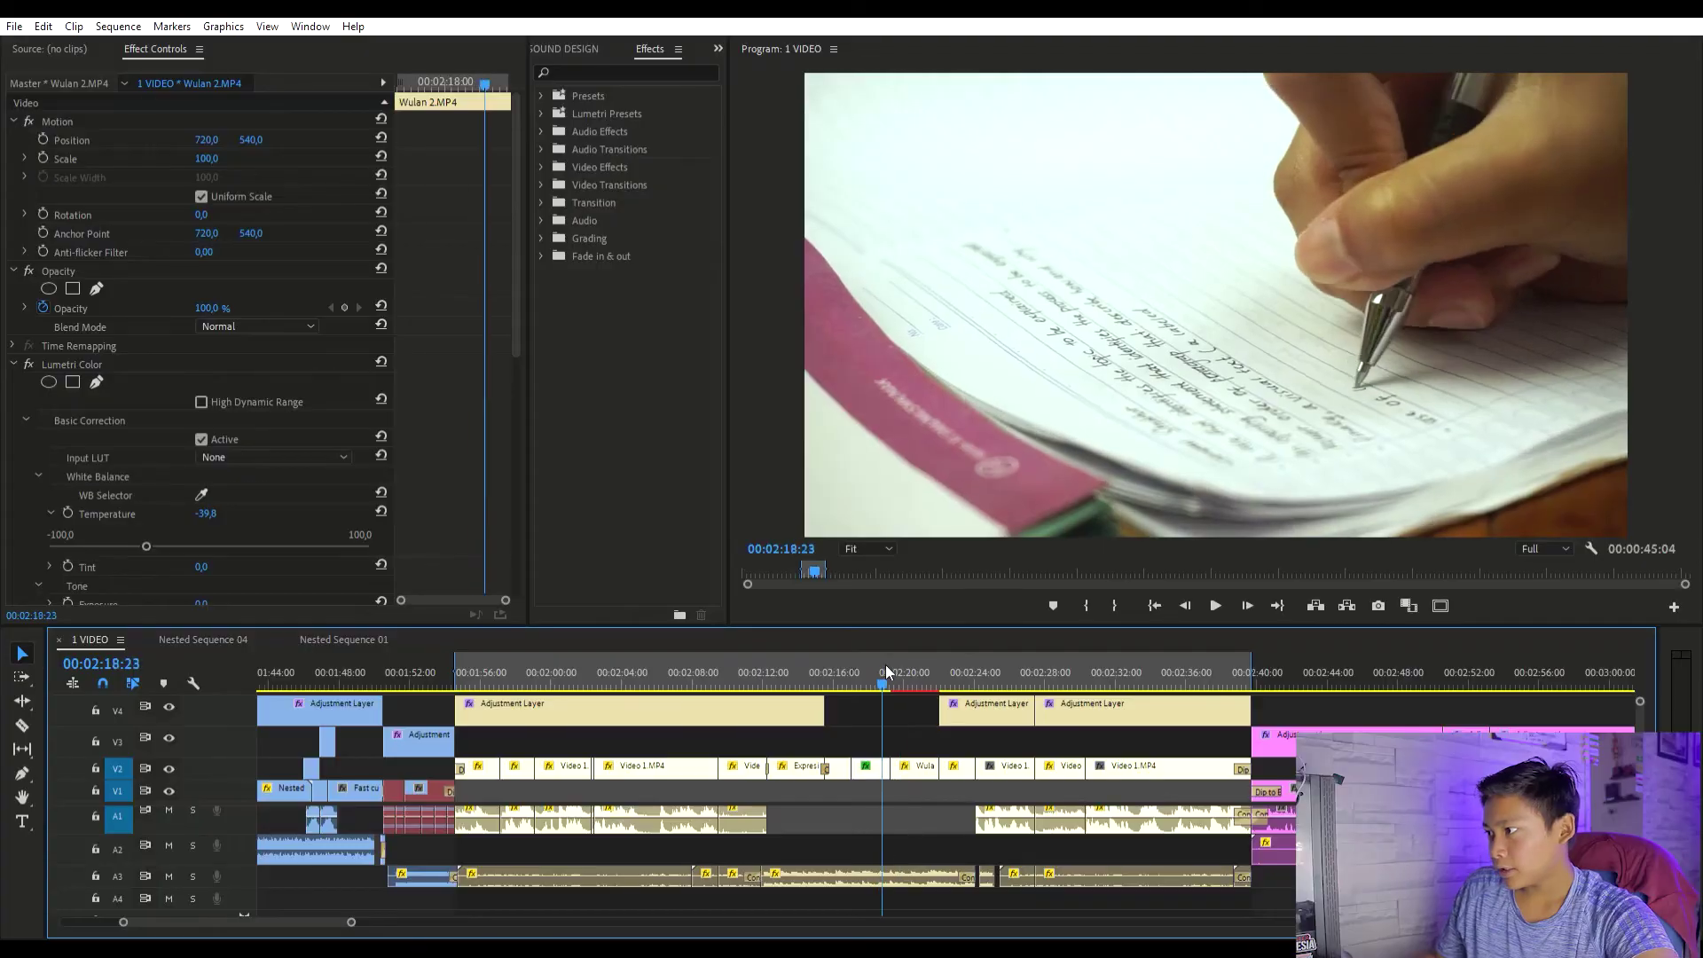
pyautogui.moveTo(886, 671); pyautogui.dragTo(918, 677)
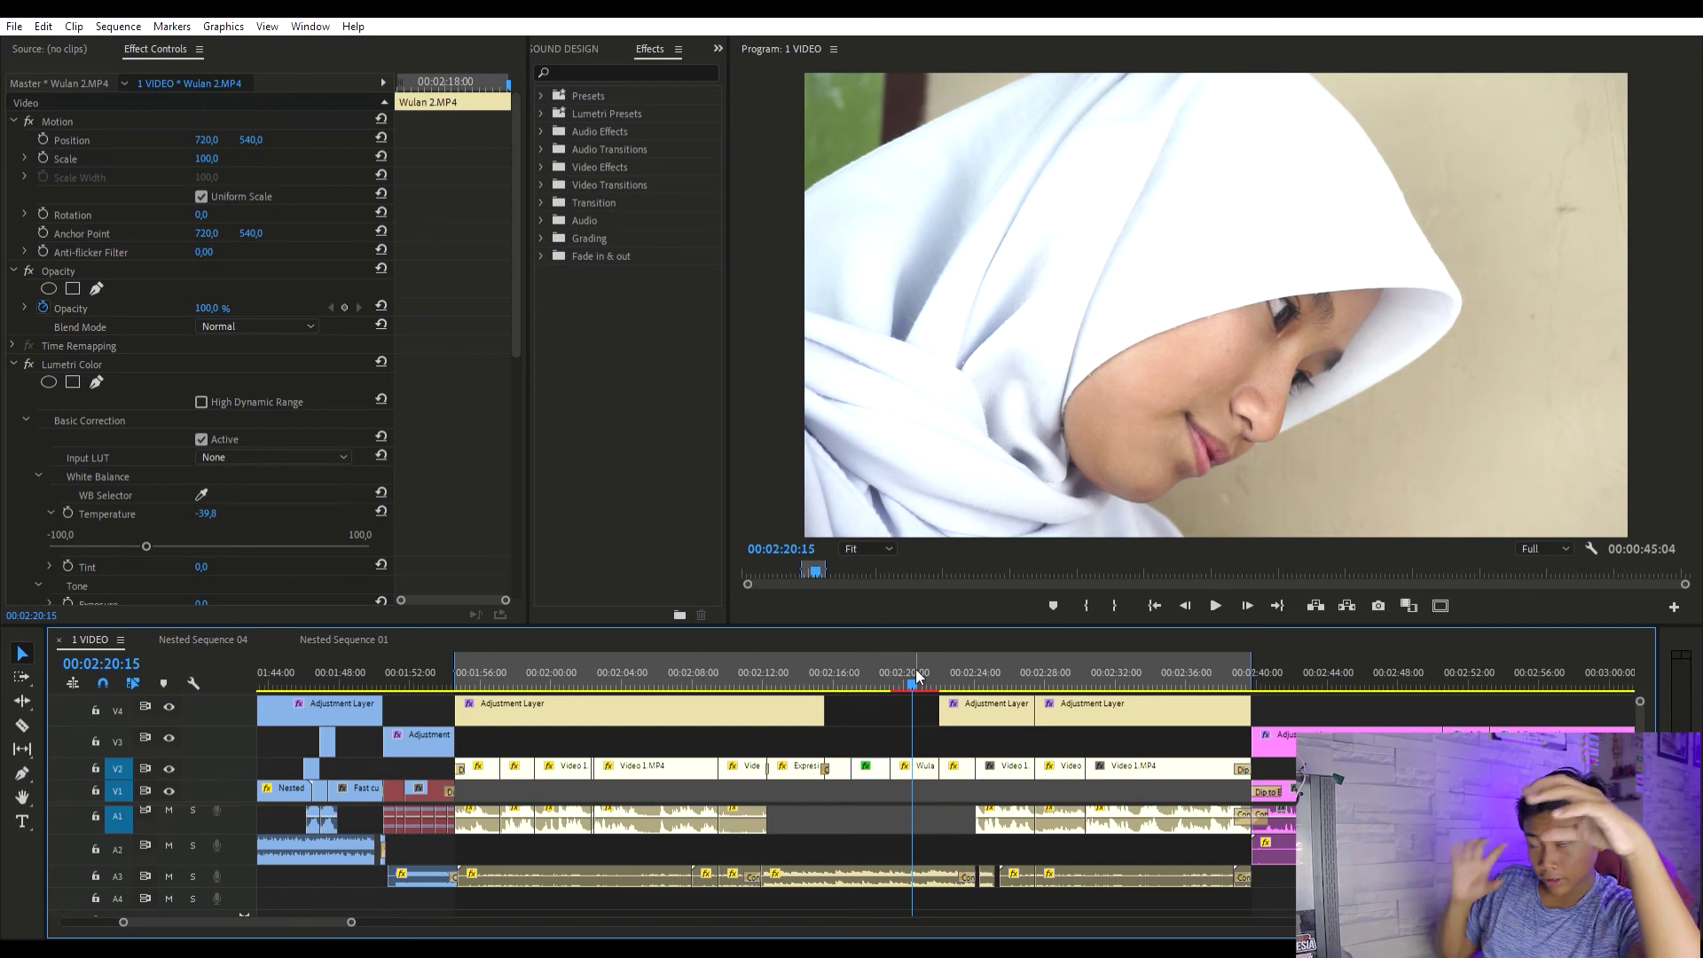
pyautogui.press('space')
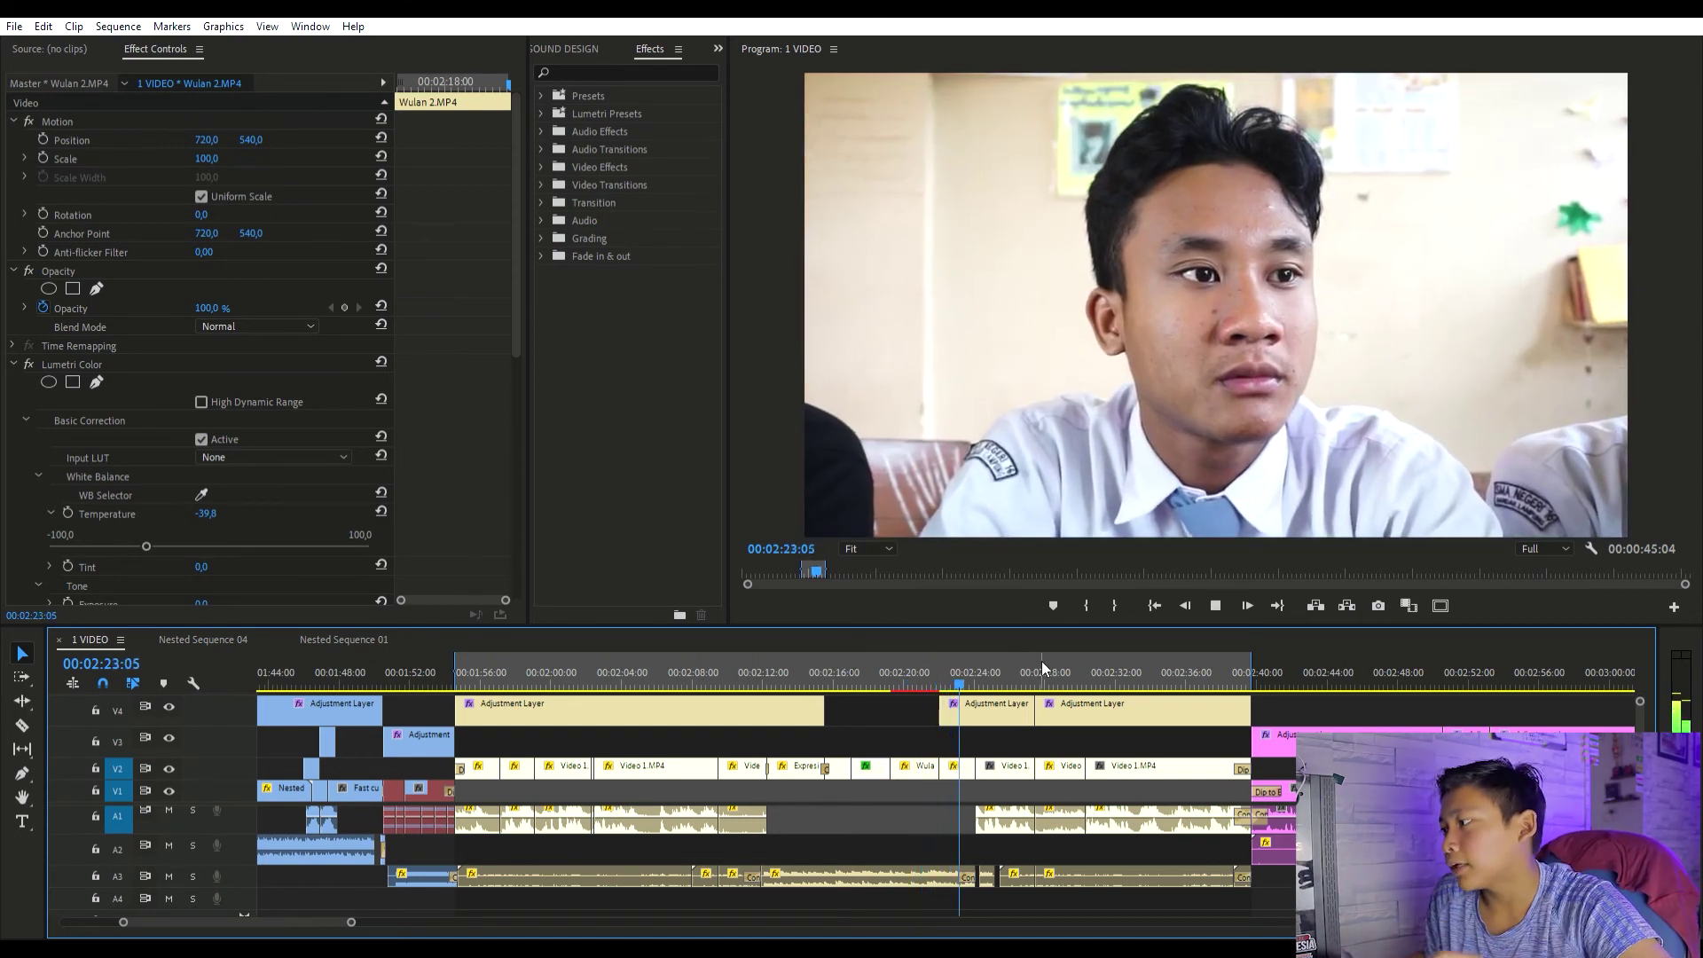
pyautogui.press('space')
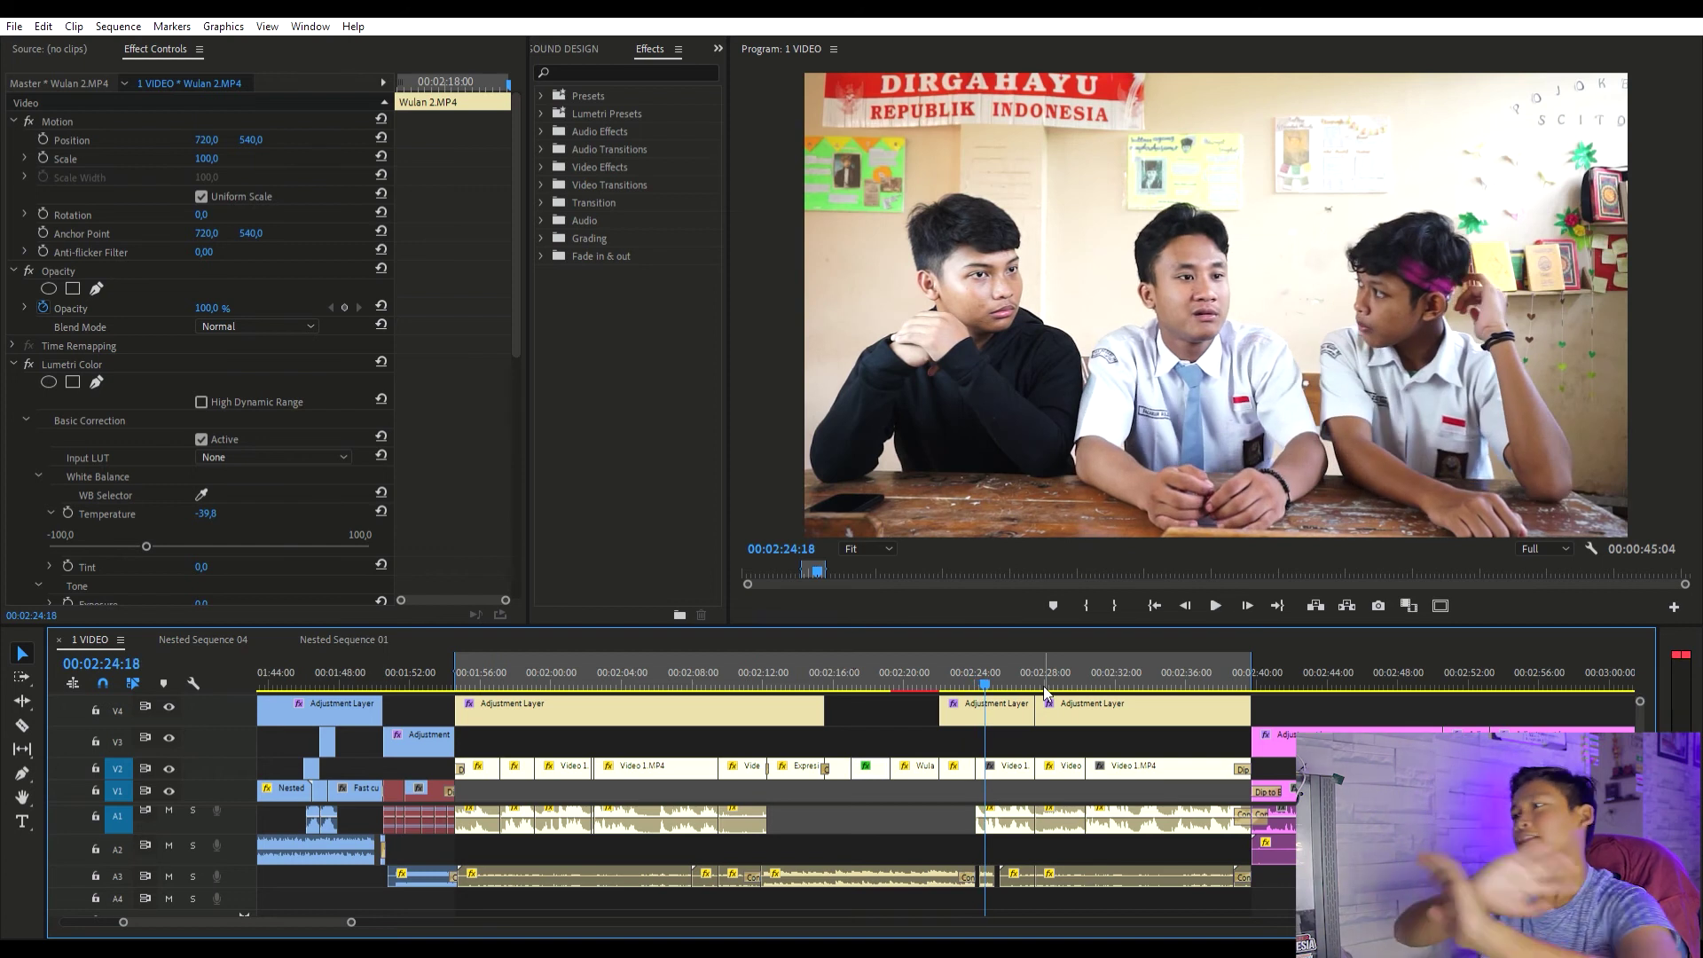